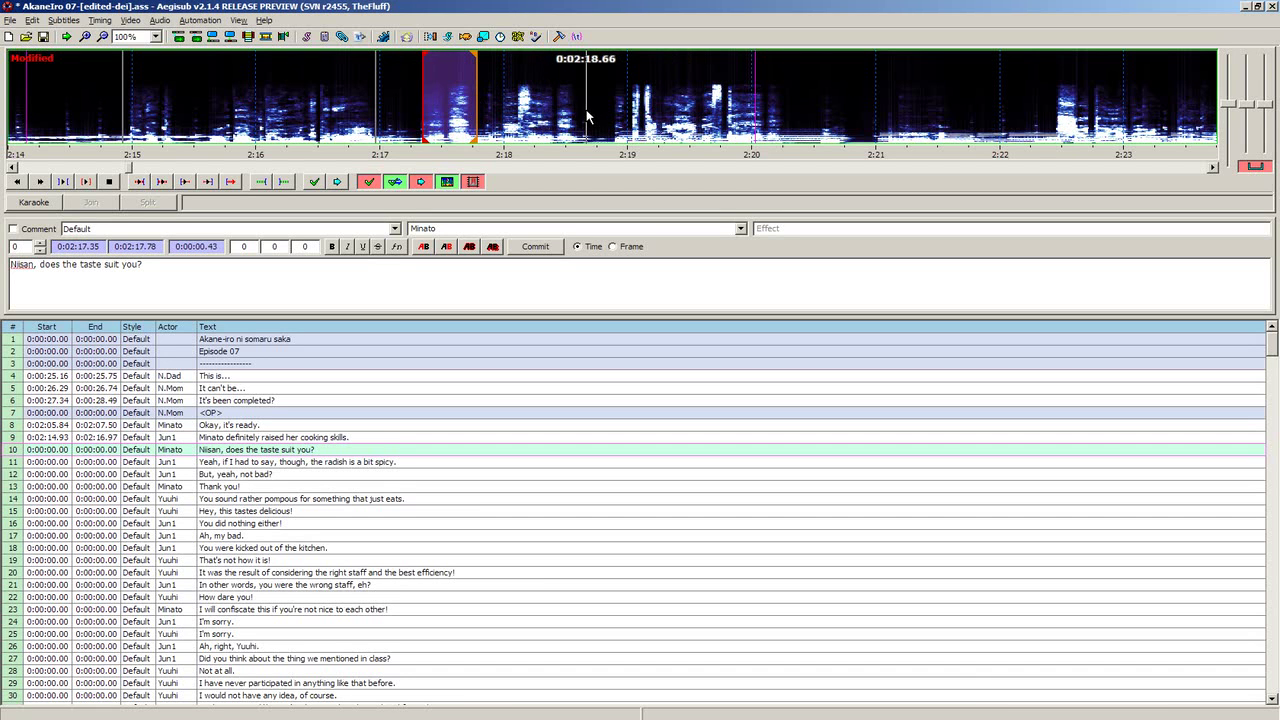
Step: Set the start of line 10, "Nisan, does the taste suit you?", to about 0:02:17.85 on the audio spectrum
{"action": "right_click", "coordinate": [771, 117]}
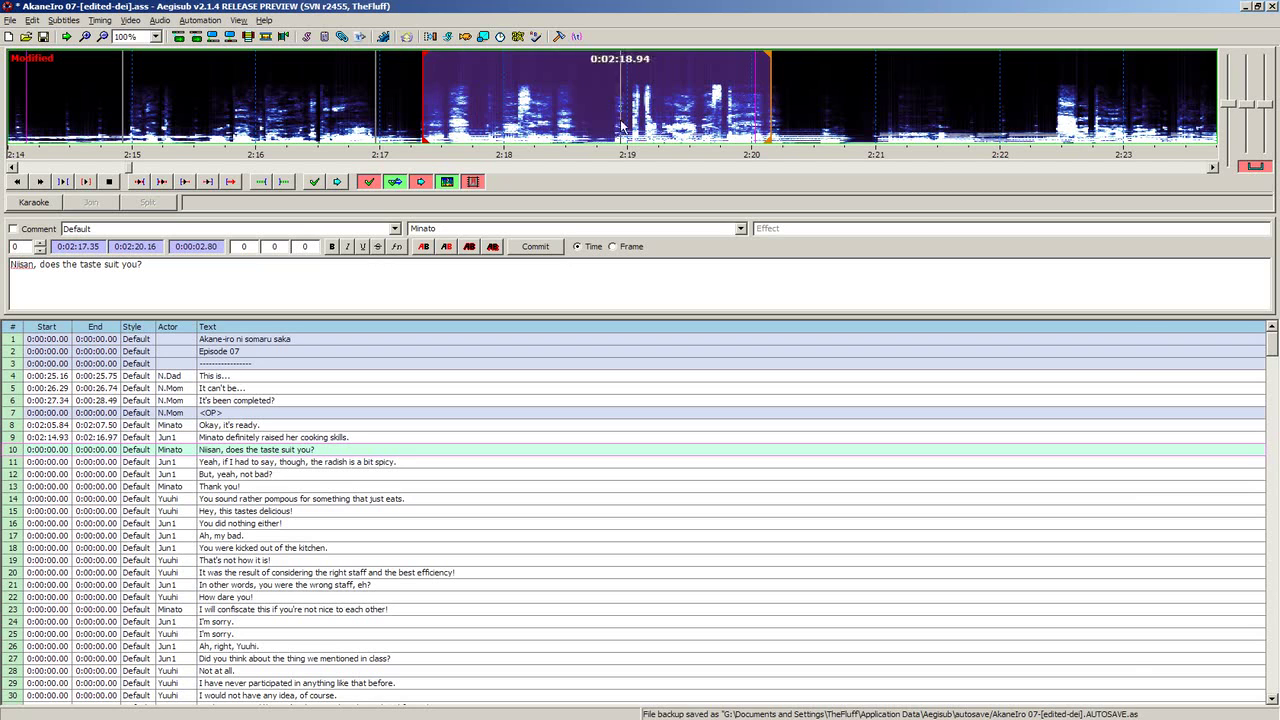
{"action": "left_click", "coordinate": [506, 130]}
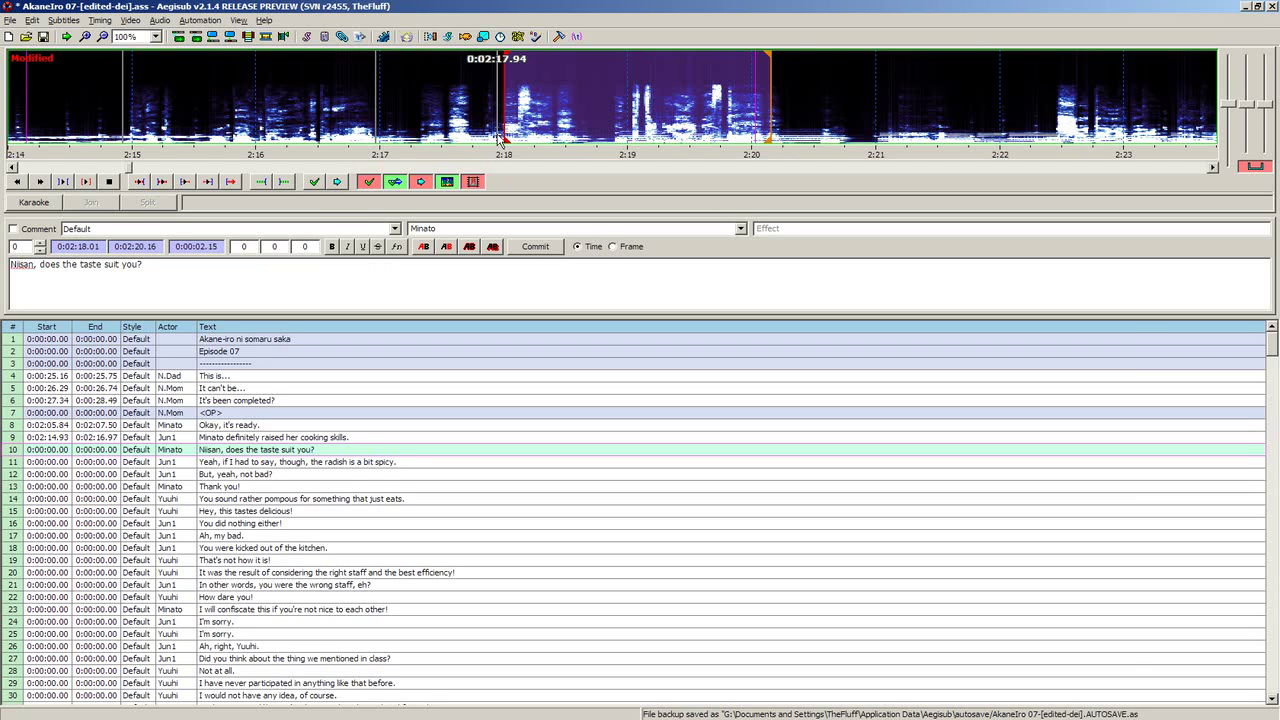
{"action": "left_click", "coordinate": [481, 133]}
{"action": "left_click", "coordinate": [486, 132]}
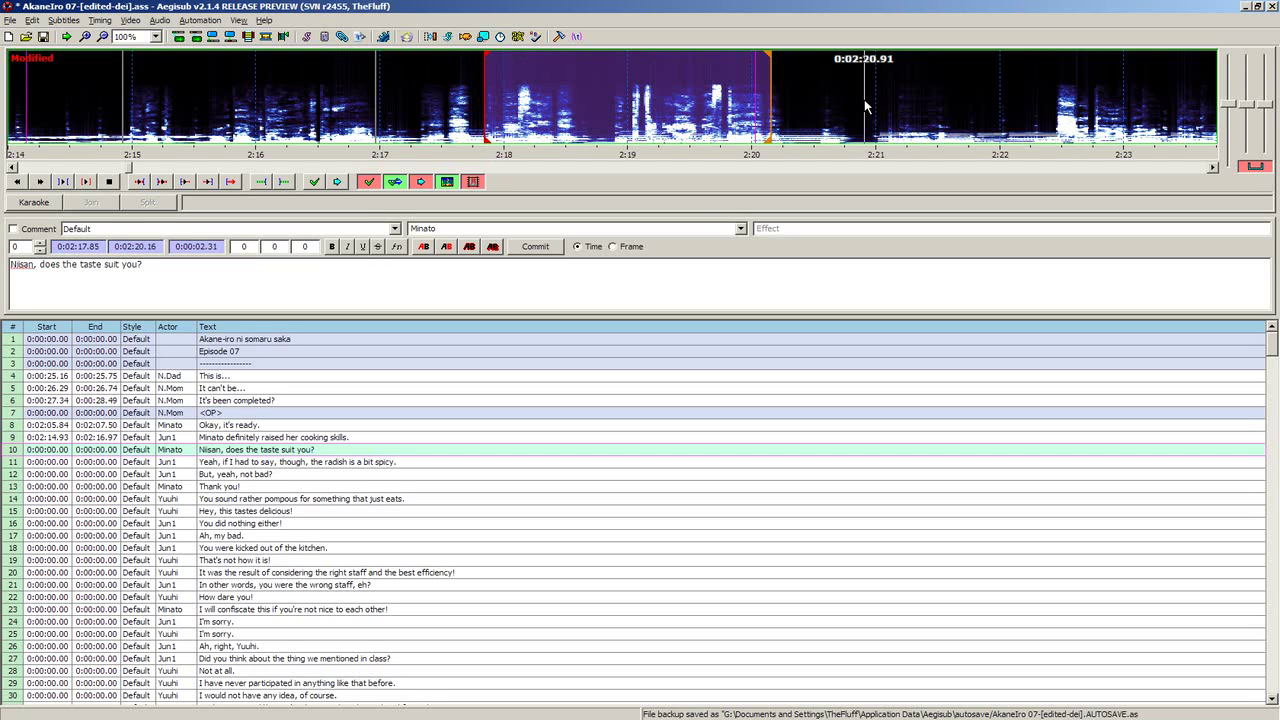
Step: Extend line 10's end to about 0:02:21.79 and play the selected audio
{"action": "key", "text": "f"}
{"action": "right_click", "coordinate": [851, 75]}
{"action": "key", "text": "f"}
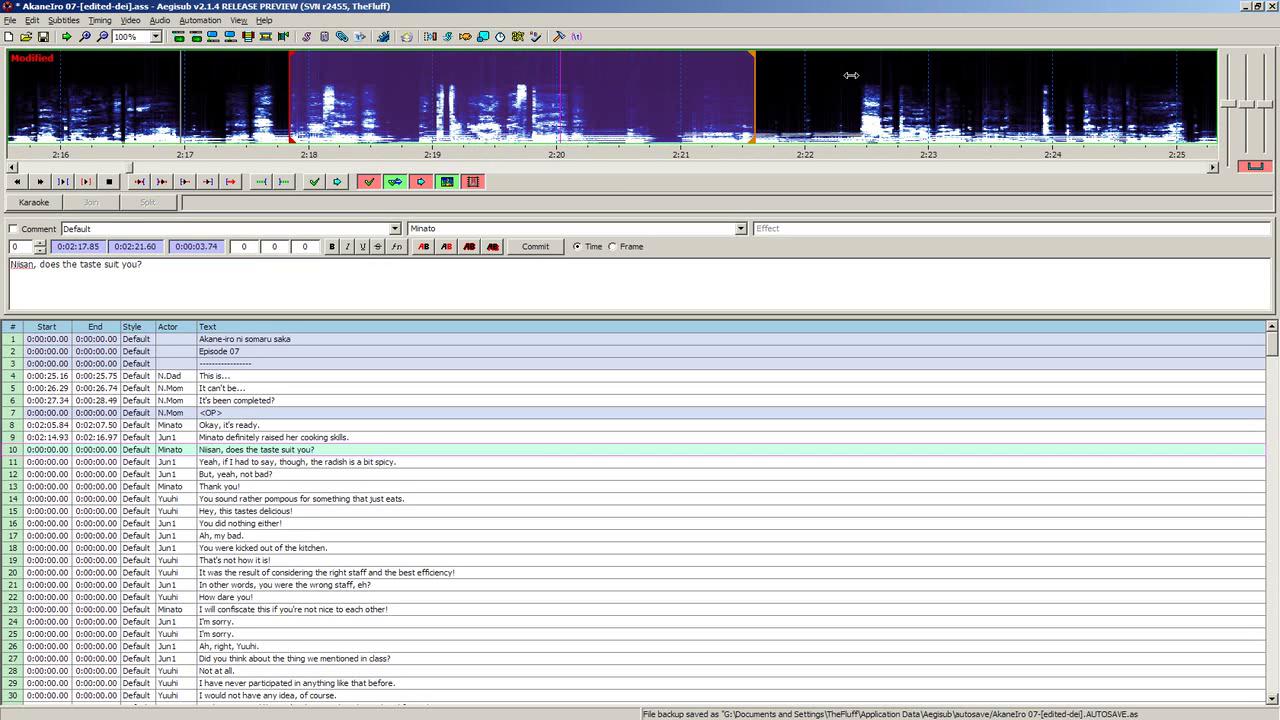
{"action": "key", "text": "space"}
{"action": "right_click", "coordinate": [778, 87]}
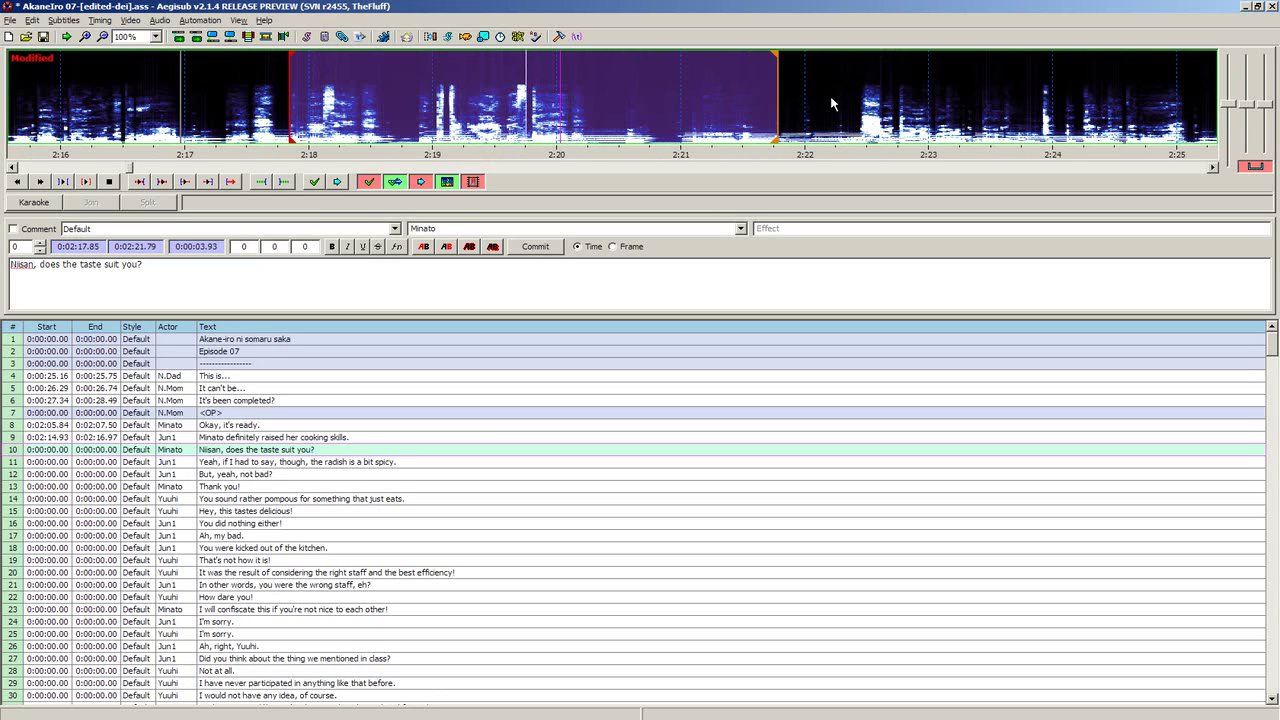
Step: Pull line 10's end back to about 0:02:19.94, where the spoken phrase finishes
{"action": "right_click", "coordinate": [572, 124]}
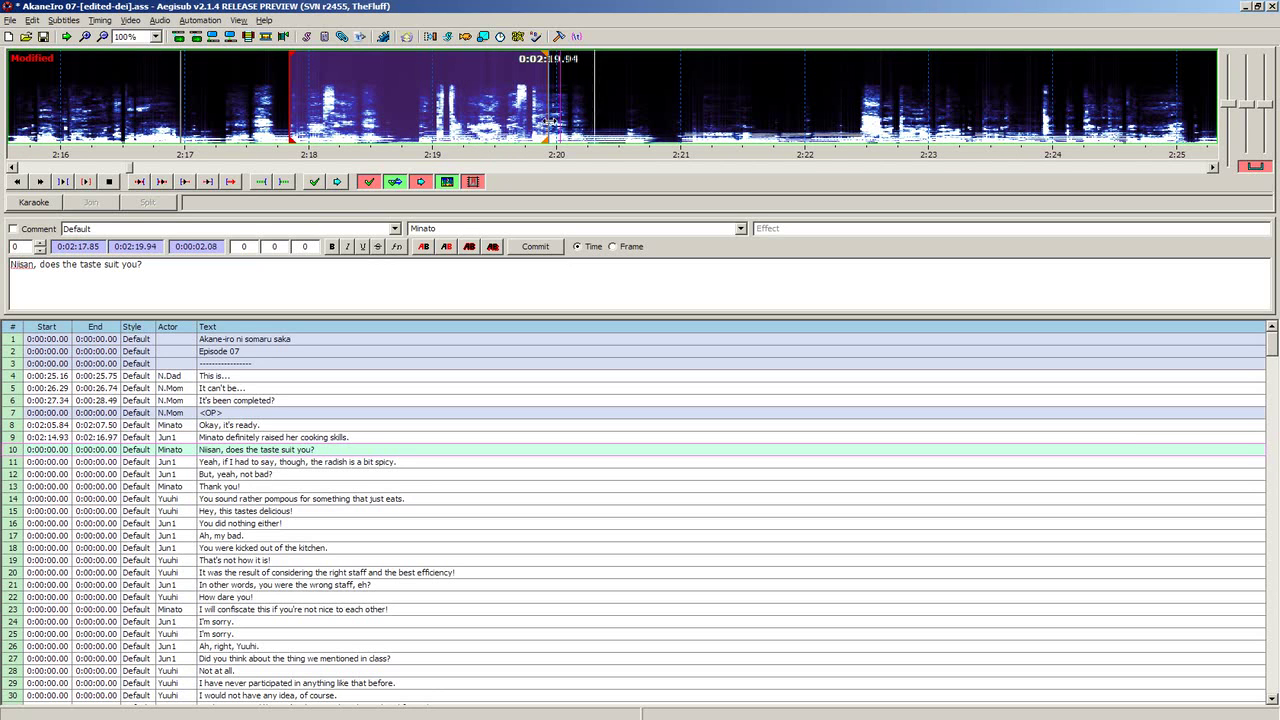
{"action": "right_click", "coordinate": [576, 124]}
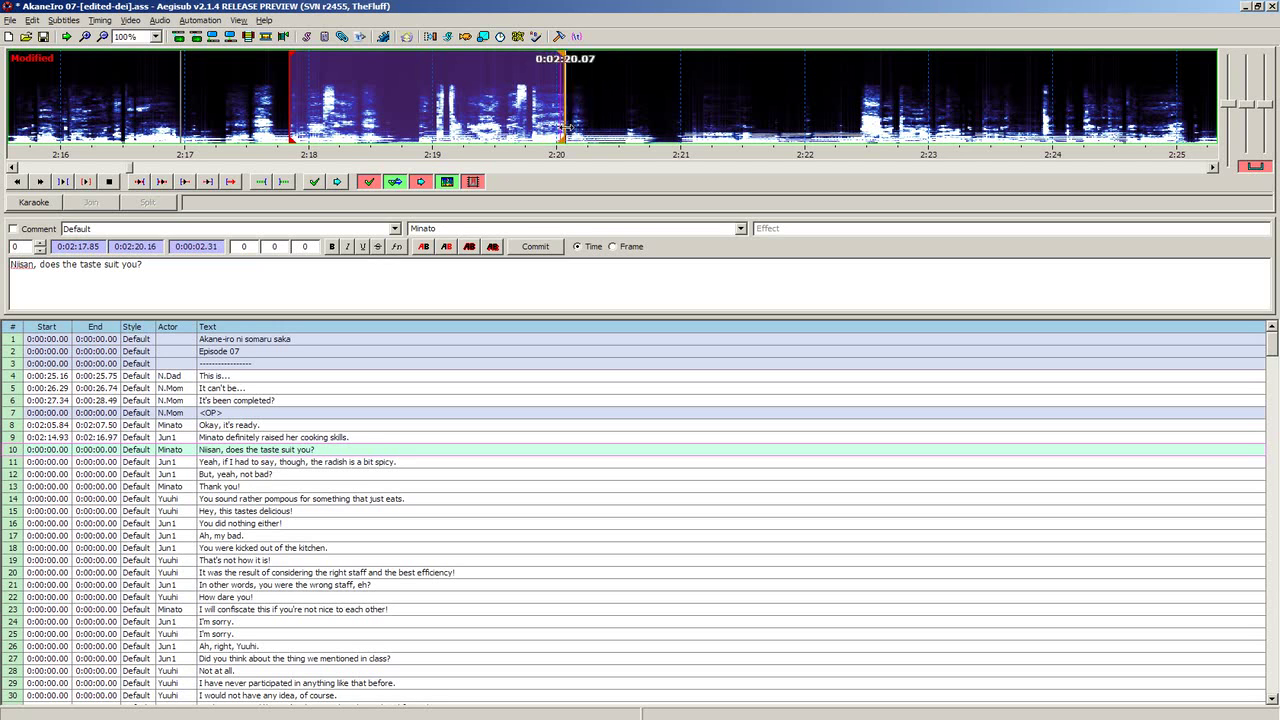
{"action": "left_click_drag", "start_coordinate": [578, 121], "coordinate": [533, 112]}
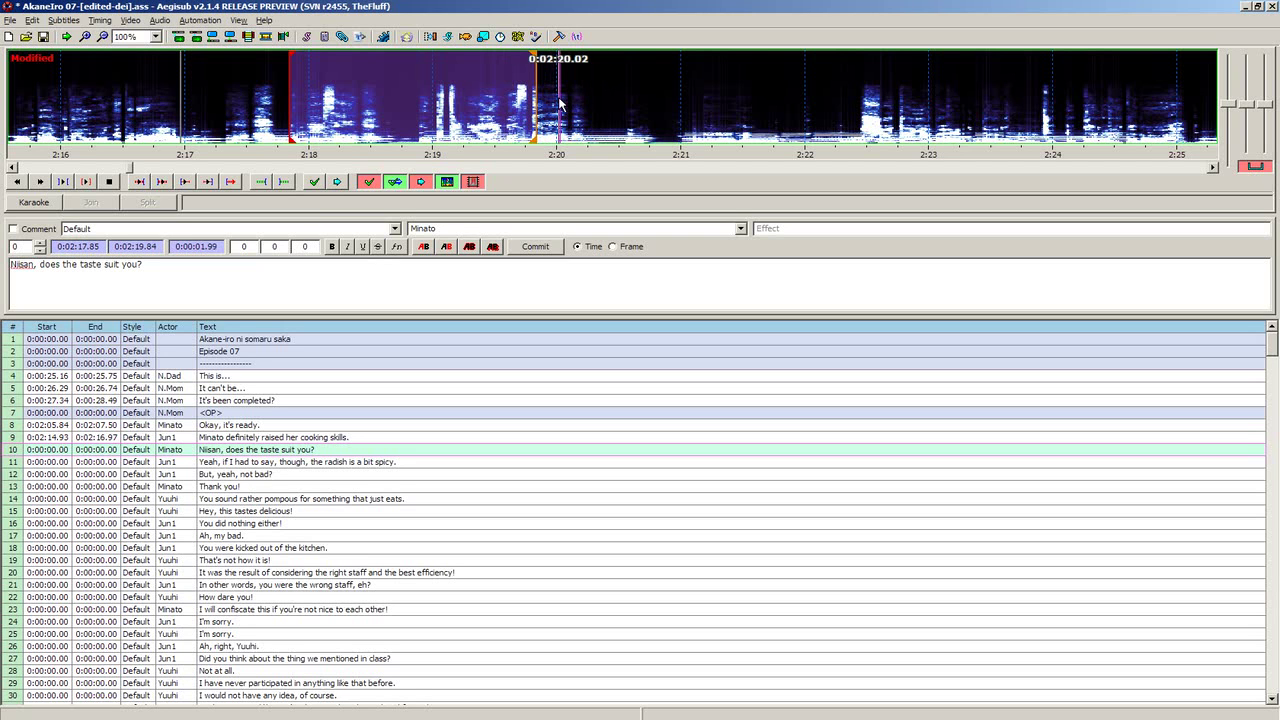
{"action": "right_click", "coordinate": [548, 105]}
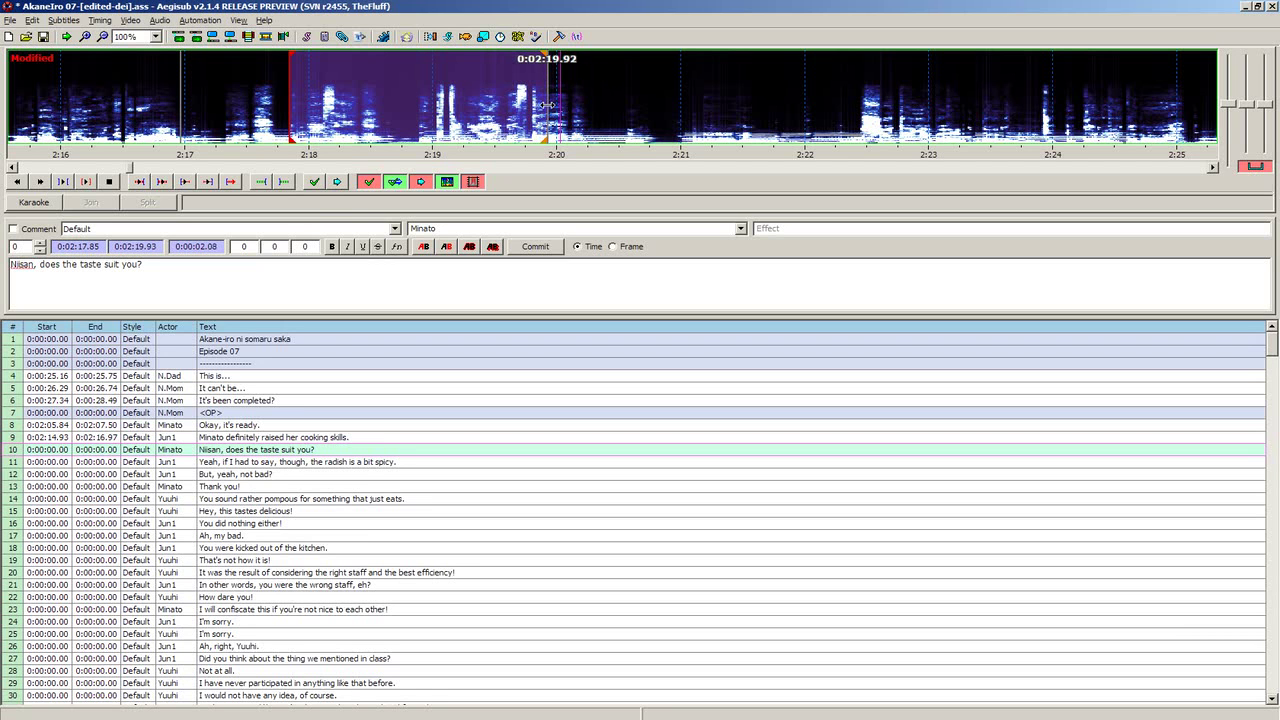
{"action": "left_click_drag", "start_coordinate": [548, 105], "coordinate": [550, 105]}
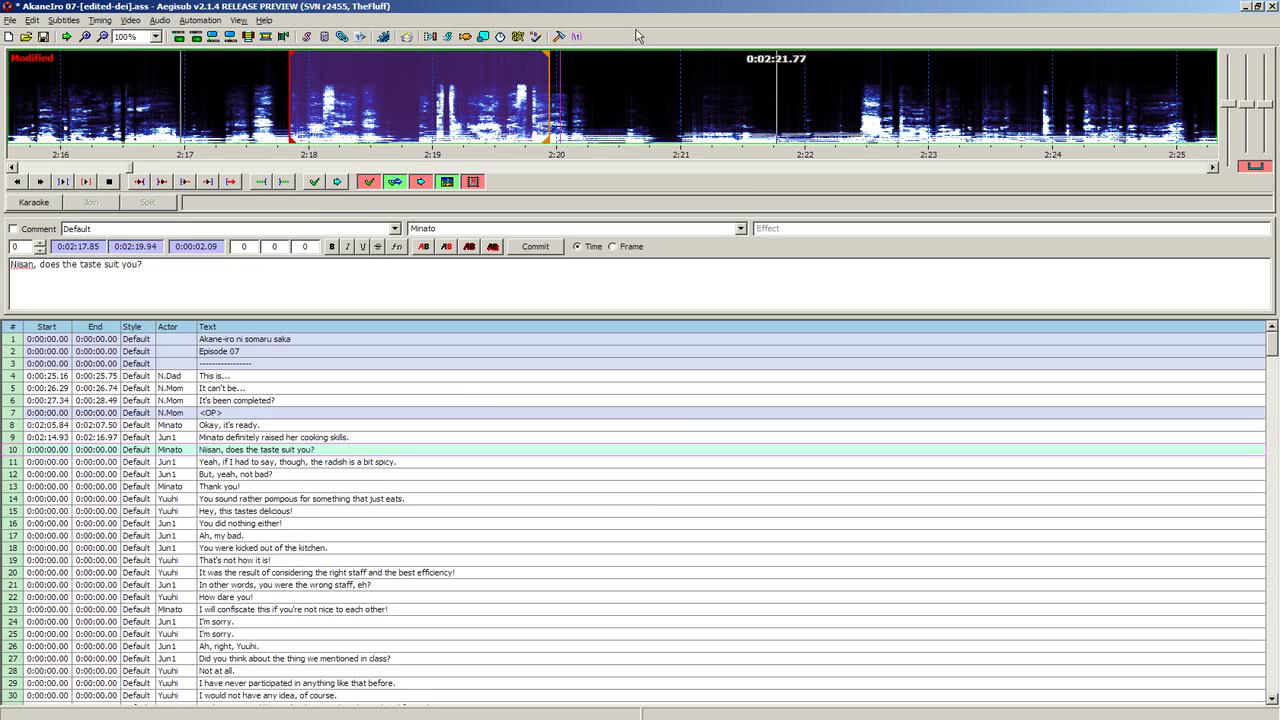
Step: Try alternative end points for line 10, settle its end at about 0:02:19.95 and commit the line
{"action": "left_click_drag", "start_coordinate": [550, 108], "coordinate": [612, 106]}
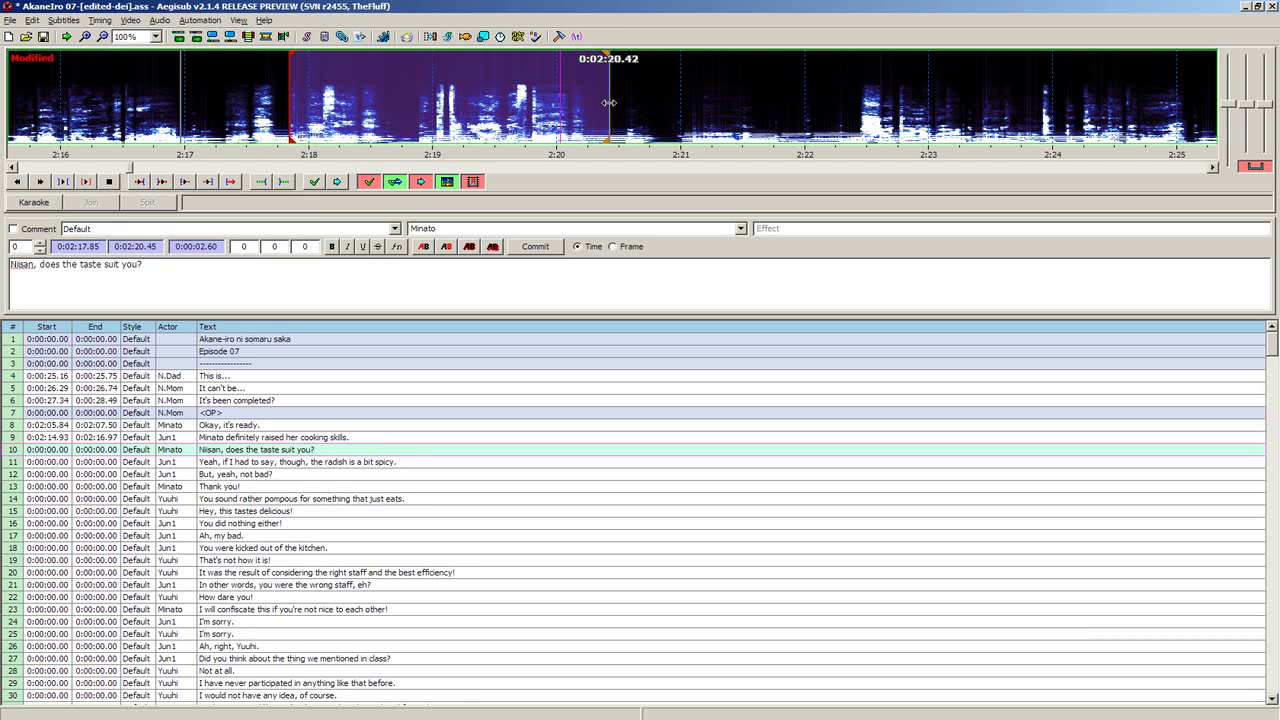
{"action": "mouse_move", "coordinate": [610, 103]}
{"action": "left_mouse_down"}
{"action": "mouse_move", "coordinate": [530, 108]}
{"action": "mouse_move", "coordinate": [559, 111]}
{"action": "mouse_move", "coordinate": [553, 102]}
{"action": "left_mouse_up"}
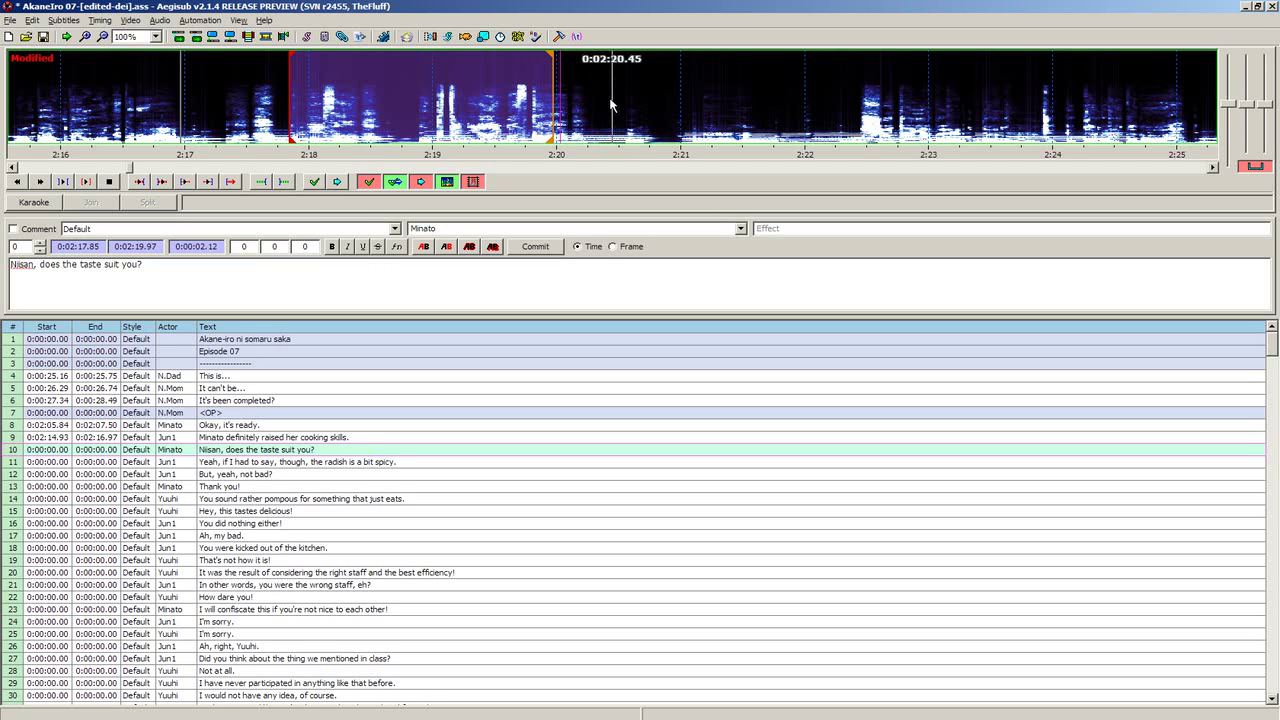
{"action": "left_click_drag", "start_coordinate": [552, 106], "coordinate": [570, 110]}
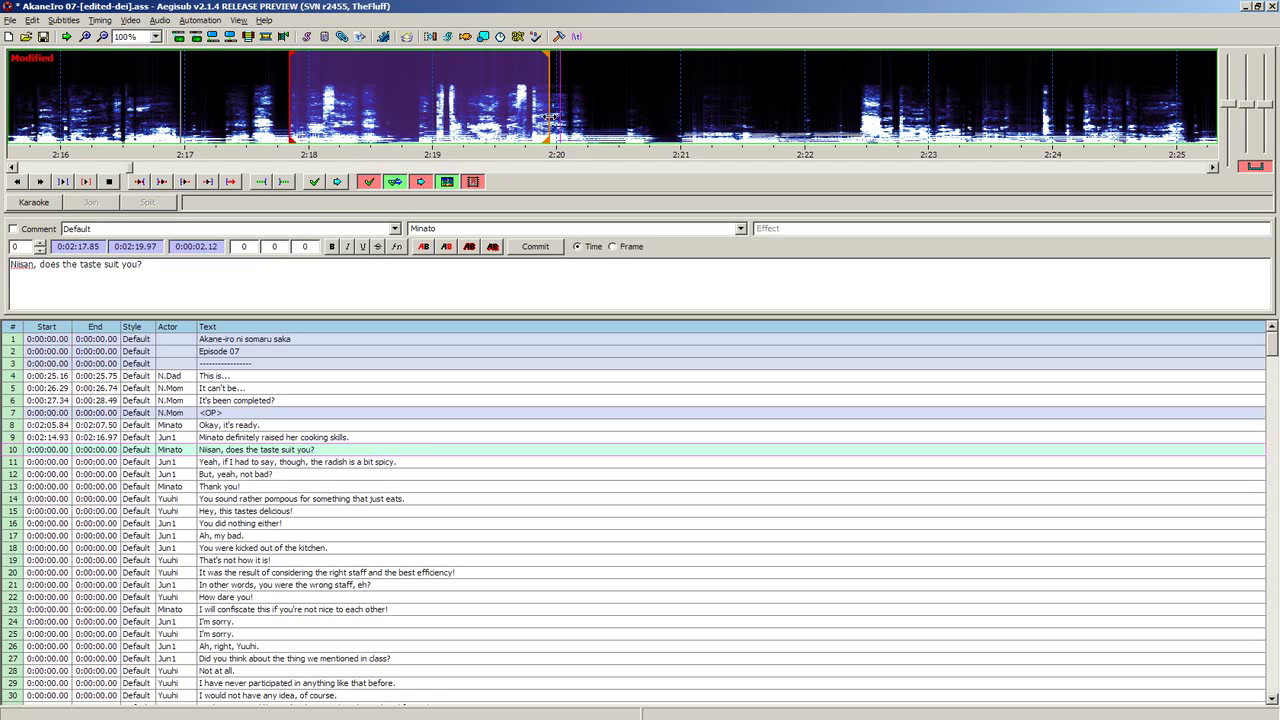
{"action": "left_click_drag", "start_coordinate": [553, 116], "coordinate": [554, 116]}
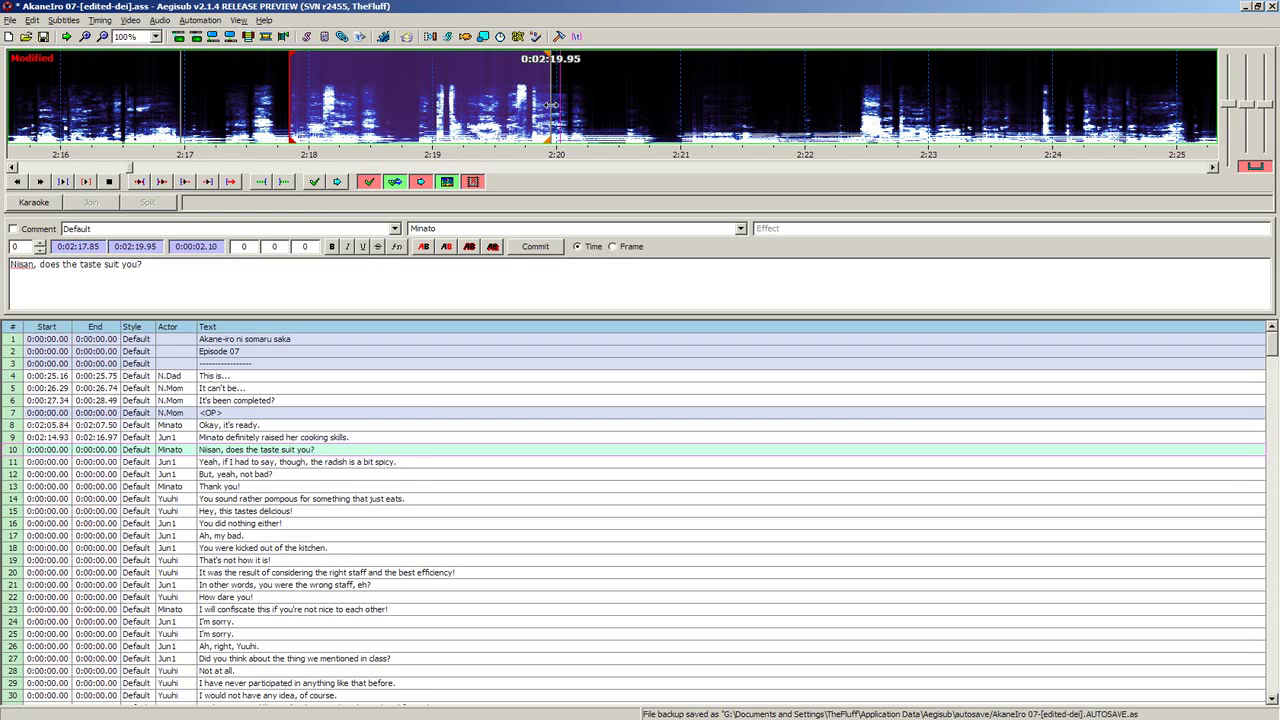
{"action": "key", "text": "Return"}
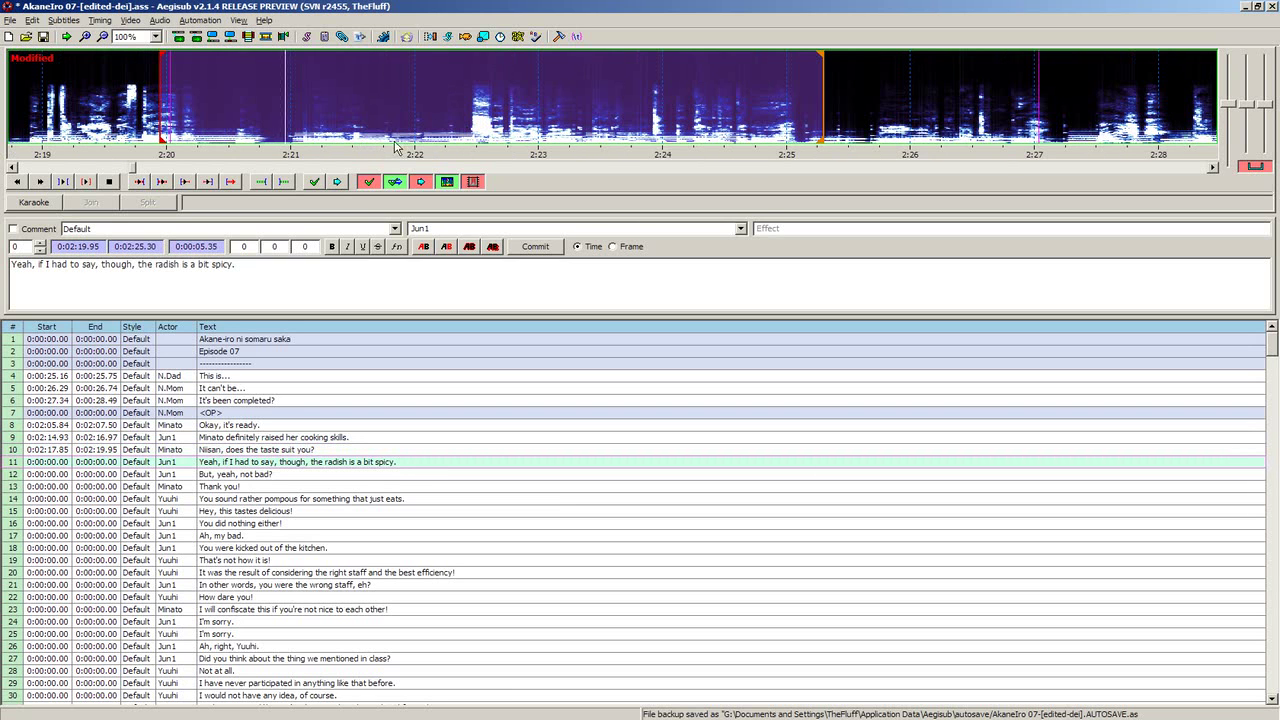
Step: Set line 11, "Yeah, if I had to say, though, the radish is a bit spicy.", to start at about 0:02:21.08
{"action": "left_click", "coordinate": [298, 125]}
{"action": "key", "text": "x"}
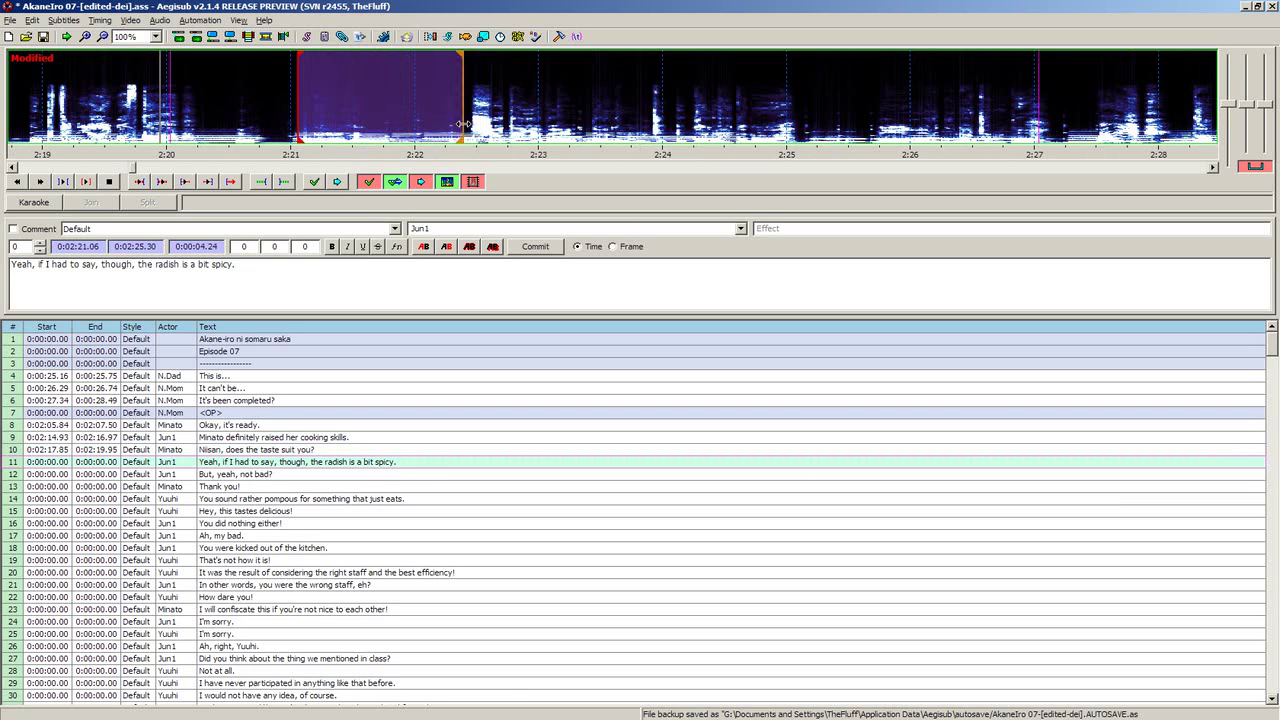
{"action": "right_click", "coordinate": [815, 112]}
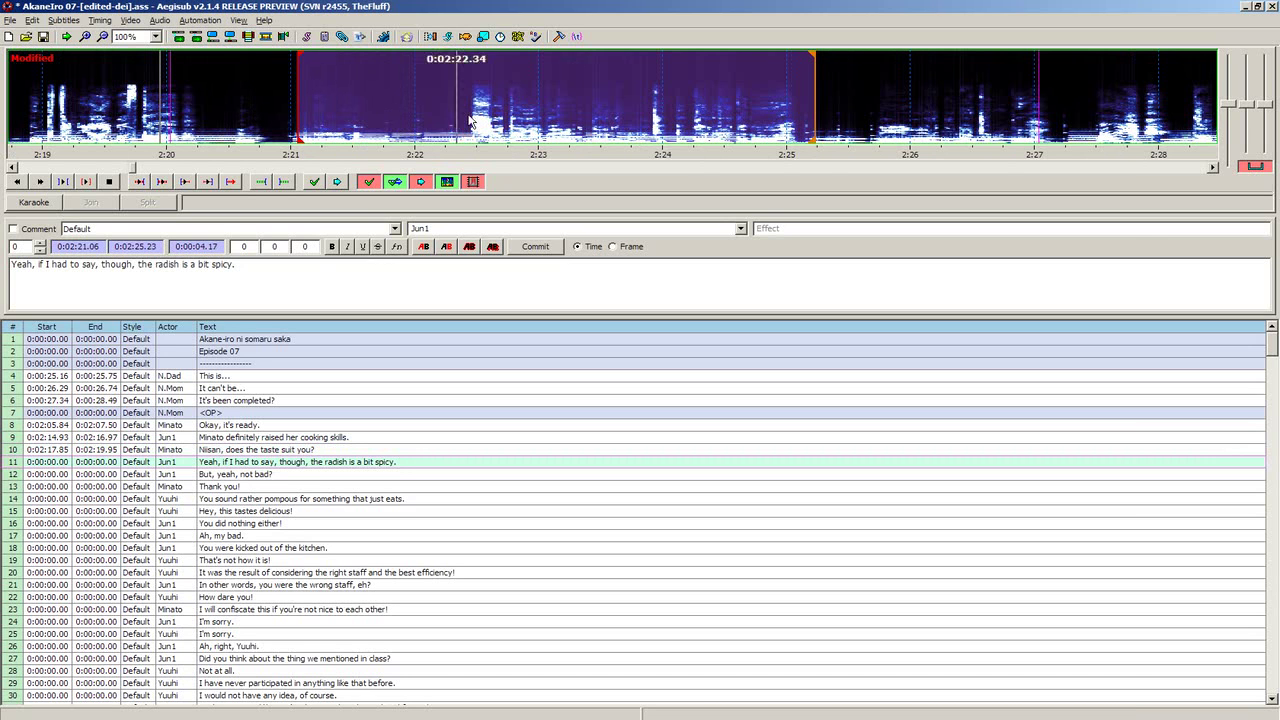
{"action": "left_click", "coordinate": [473, 120]}
{"action": "scroll", "coordinate": [874, 110], "scroll_direction": "down", "scroll_amount": 2}
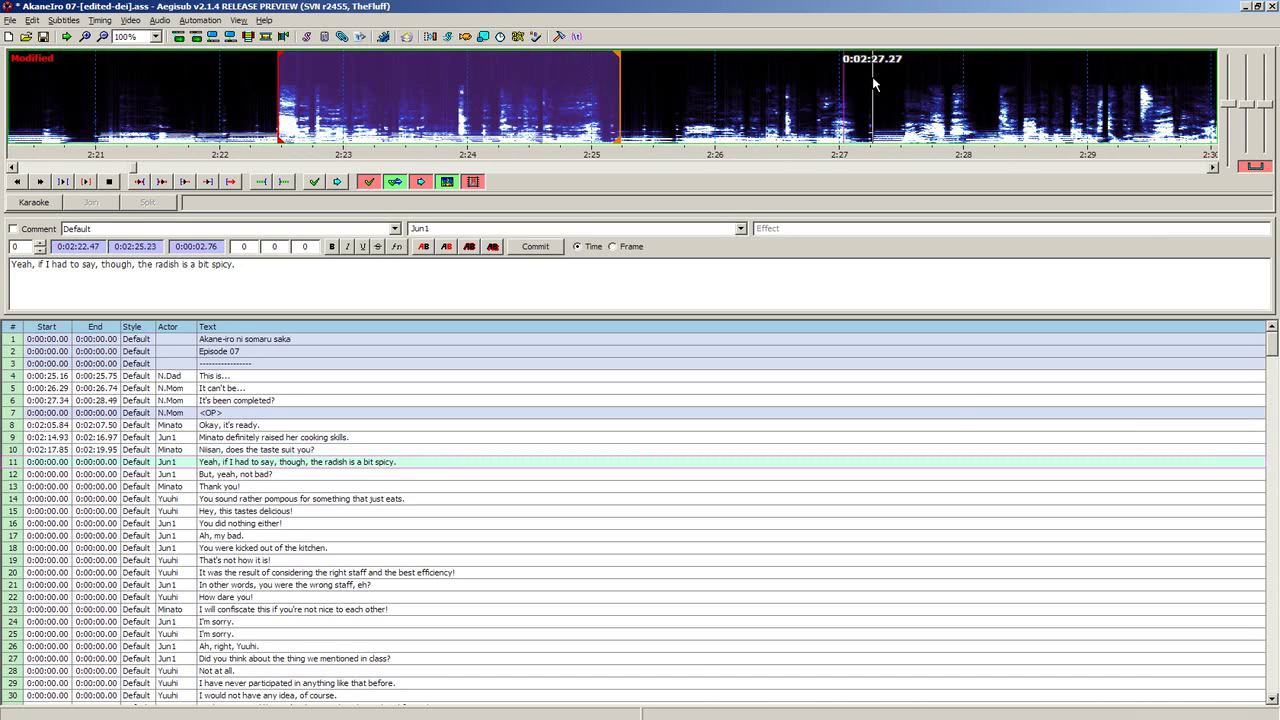
{"action": "left_click", "coordinate": [89, 116]}
{"action": "left_click_drag", "start_coordinate": [105, 115], "coordinate": [520, 112]}
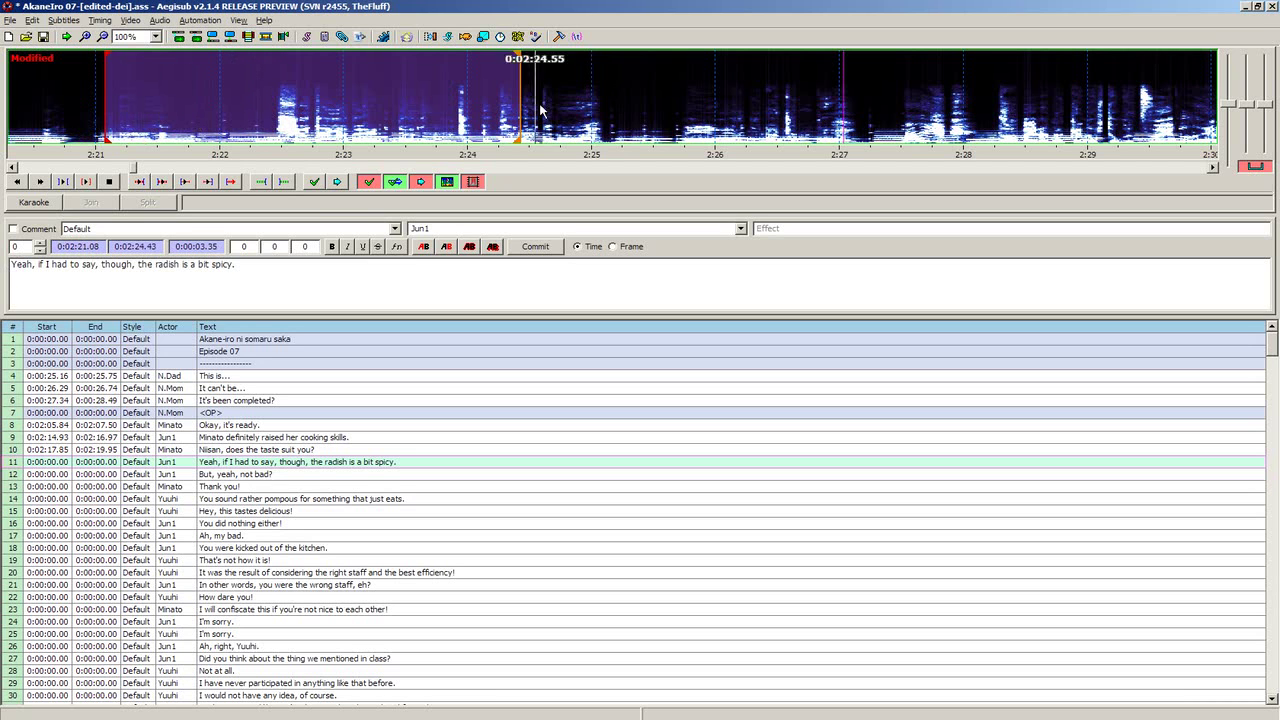
Step: Extend line 11's end in stages to about 0:02:26.92 while checking the audio
{"action": "left_click_drag", "start_coordinate": [519, 116], "coordinate": [659, 116]}
{"action": "key", "text": "s"}
{"action": "right_click", "coordinate": [624, 98]}
{"action": "key", "text": "f"}
{"action": "right_click", "coordinate": [637, 100]}
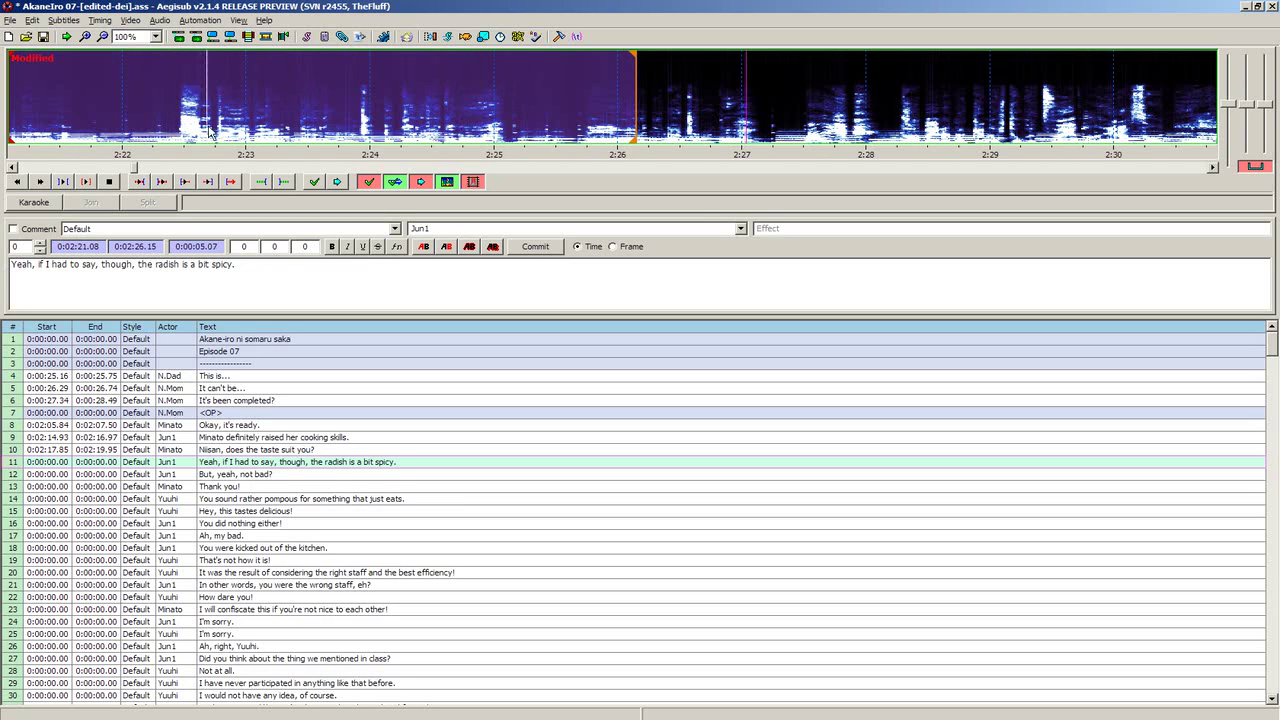
{"action": "key", "text": "f"}
{"action": "right_click", "coordinate": [540, 101]}
{"action": "key", "text": "f"}
{"action": "right_click", "coordinate": [537, 104]}
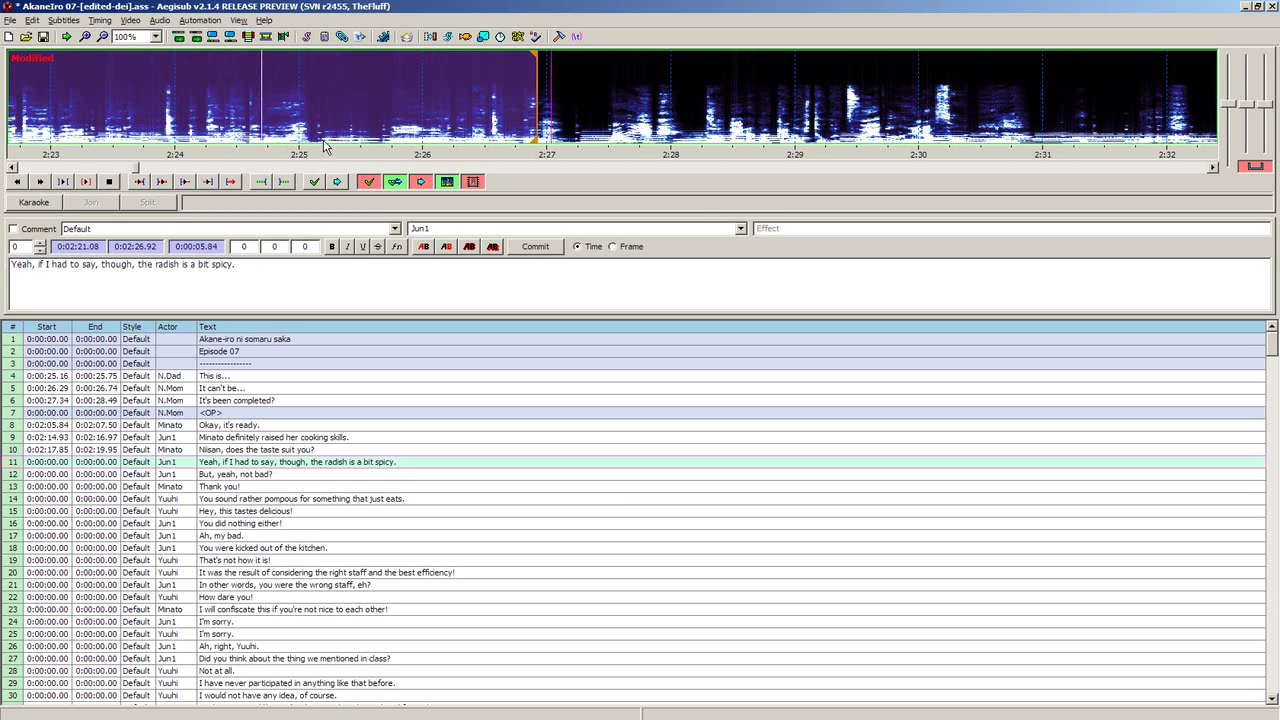
Step: Set line 11's end to about 0:02:25.07, at the close of the spoken phrase, and commit the line
{"action": "right_click", "coordinate": [292, 128]}
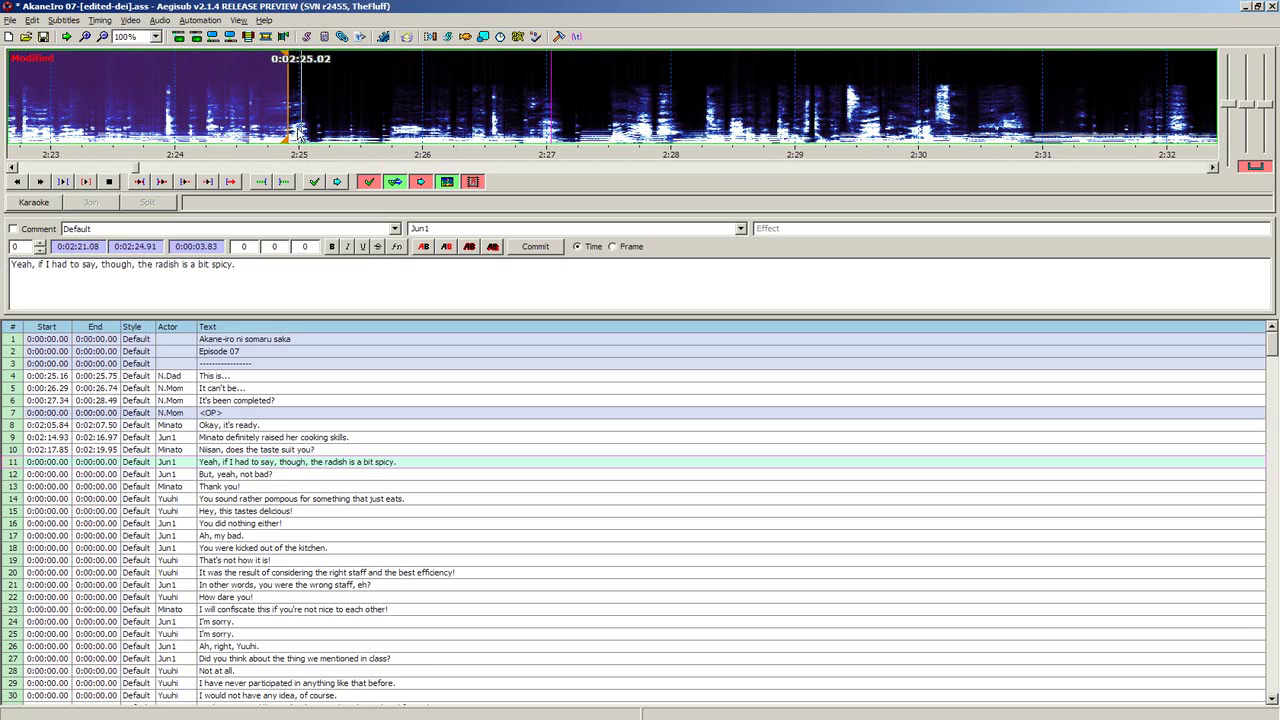
{"action": "right_click", "coordinate": [968, 115]}
{"action": "right_click", "coordinate": [308, 118]}
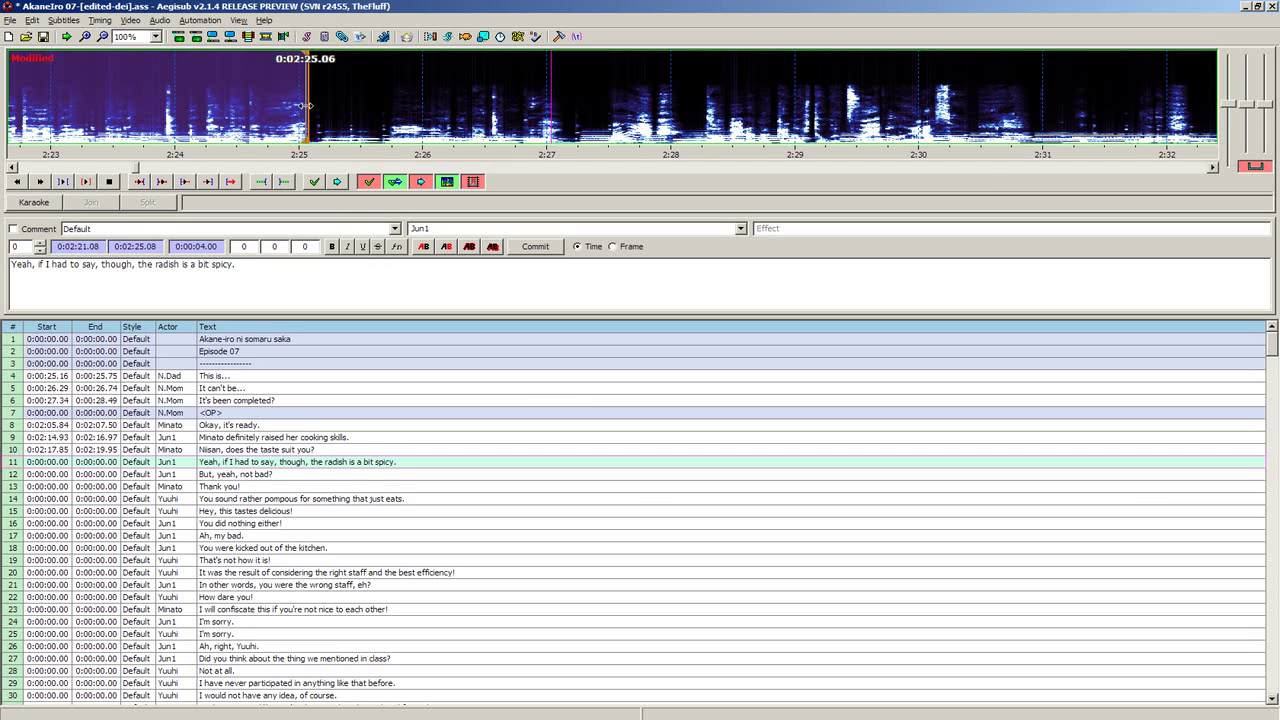
{"action": "left_click_drag", "start_coordinate": [308, 119], "coordinate": [311, 114]}
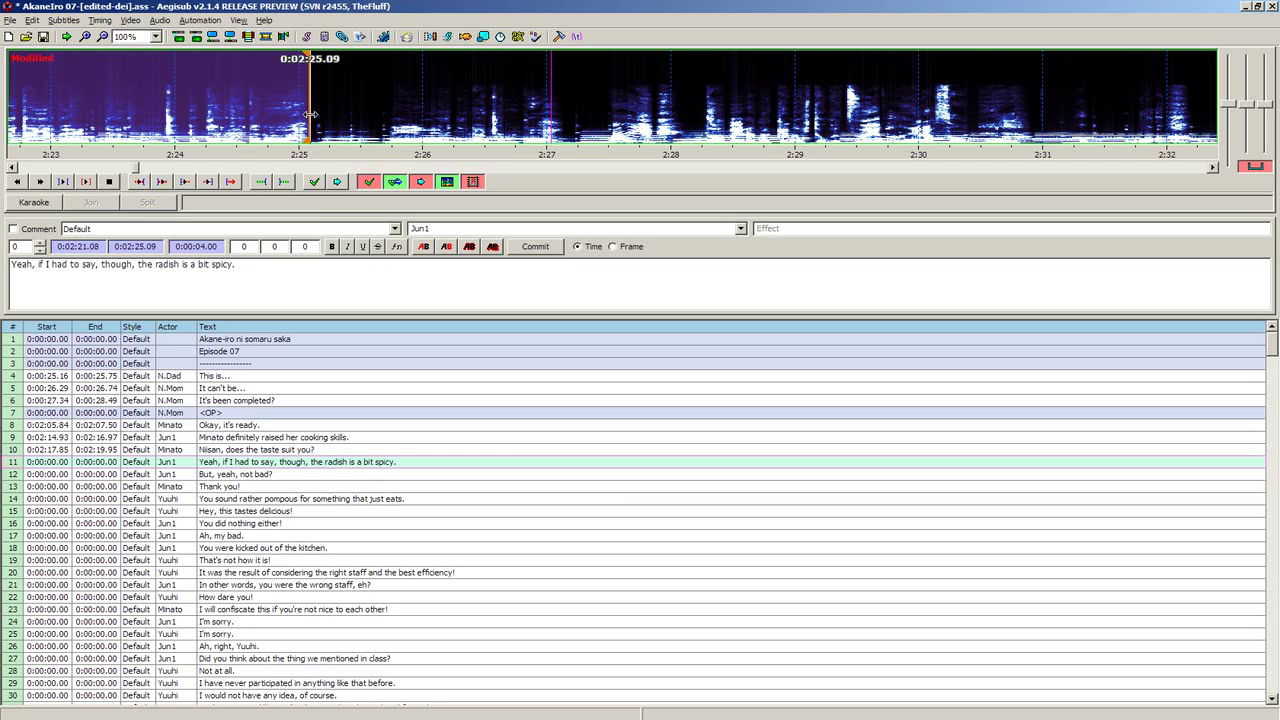
{"action": "key", "text": "Return"}
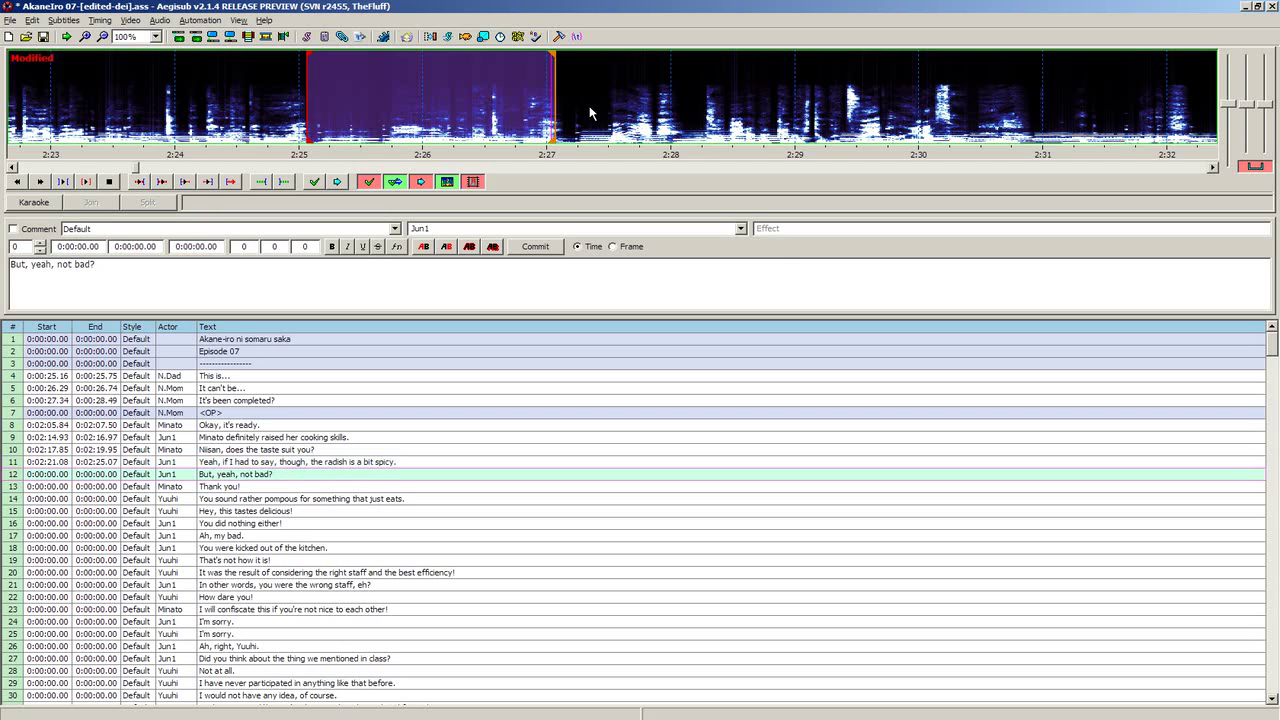
Step: Widen the audio selection for line 12, "But, yeah, not bad?", and set its start to about 0:02:25.69
{"action": "right_click", "coordinate": [745, 113]}
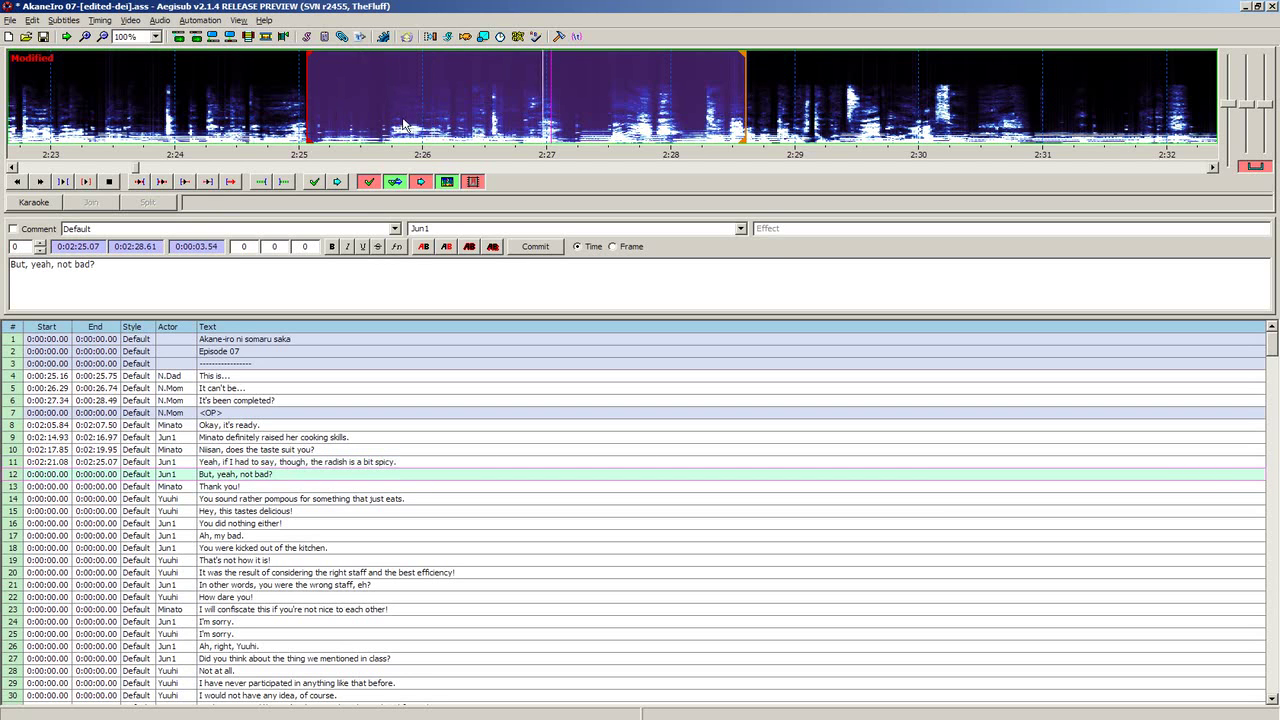
{"action": "left_click", "coordinate": [377, 140]}
{"action": "left_click", "coordinate": [385, 139]}
Step: Set line 12's end to about 0:02:26.95 and commit the line
{"action": "key", "text": "f"}
{"action": "right_click", "coordinate": [742, 120]}
{"action": "right_click", "coordinate": [440, 124]}
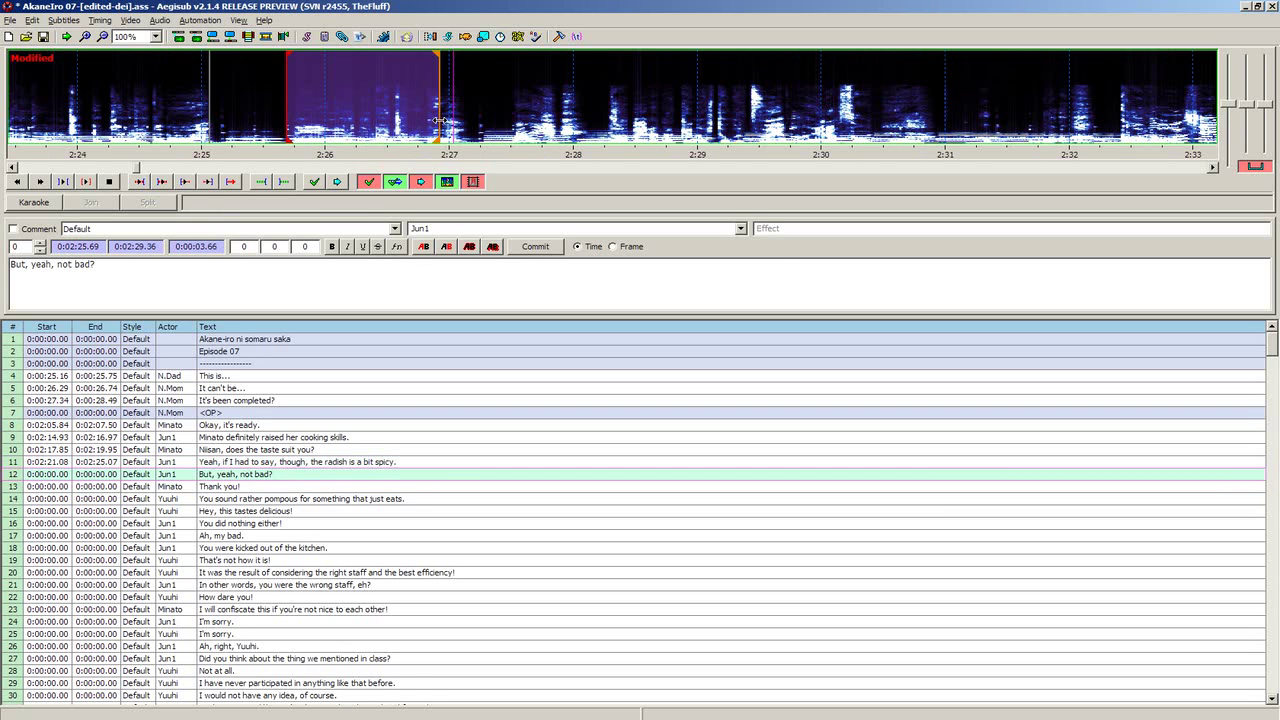
{"action": "right_click", "coordinate": [457, 122]}
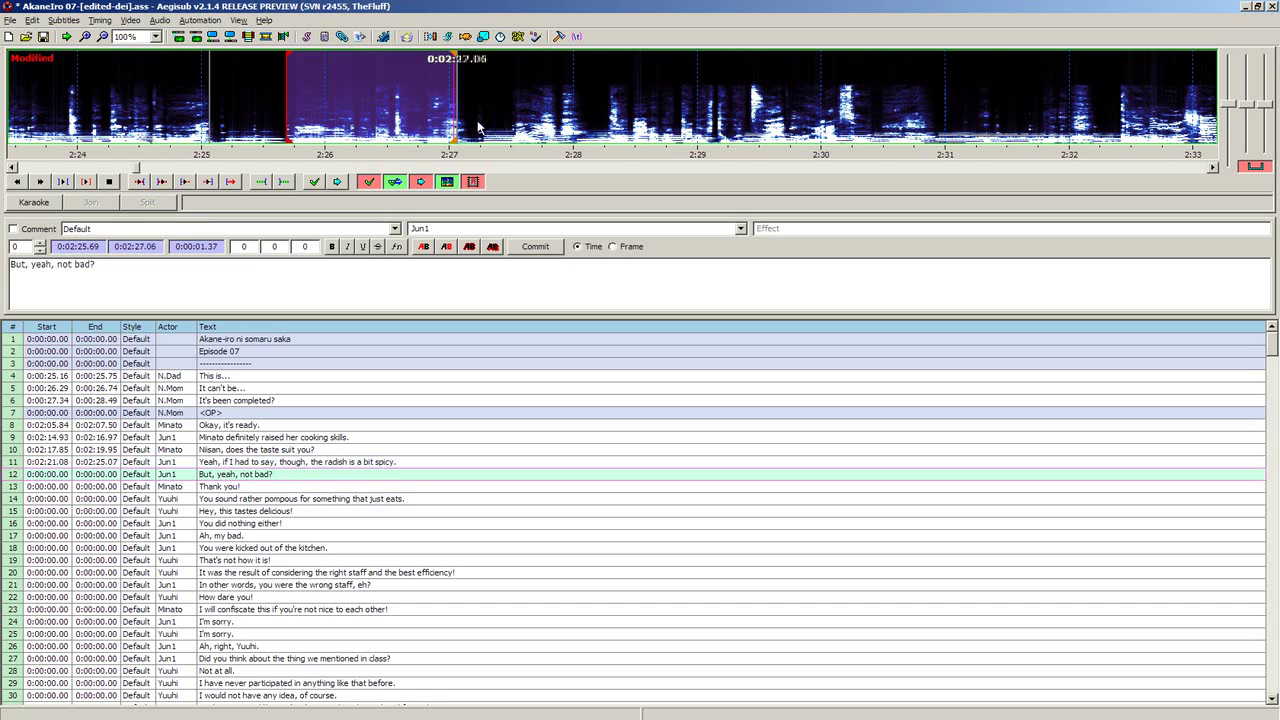
{"action": "right_click", "coordinate": [440, 116]}
{"action": "right_click", "coordinate": [443, 108]}
{"action": "right_click", "coordinate": [444, 103]}
{"action": "key", "text": "f"}
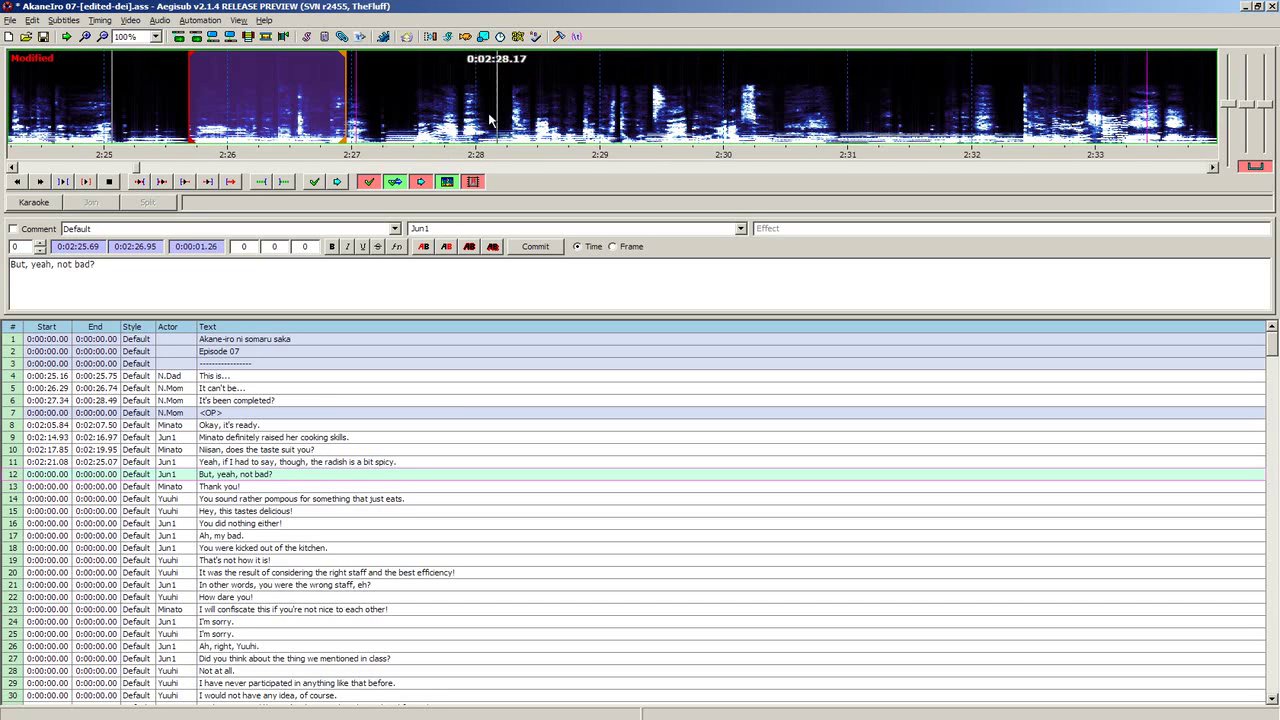
{"action": "key", "text": "g"}
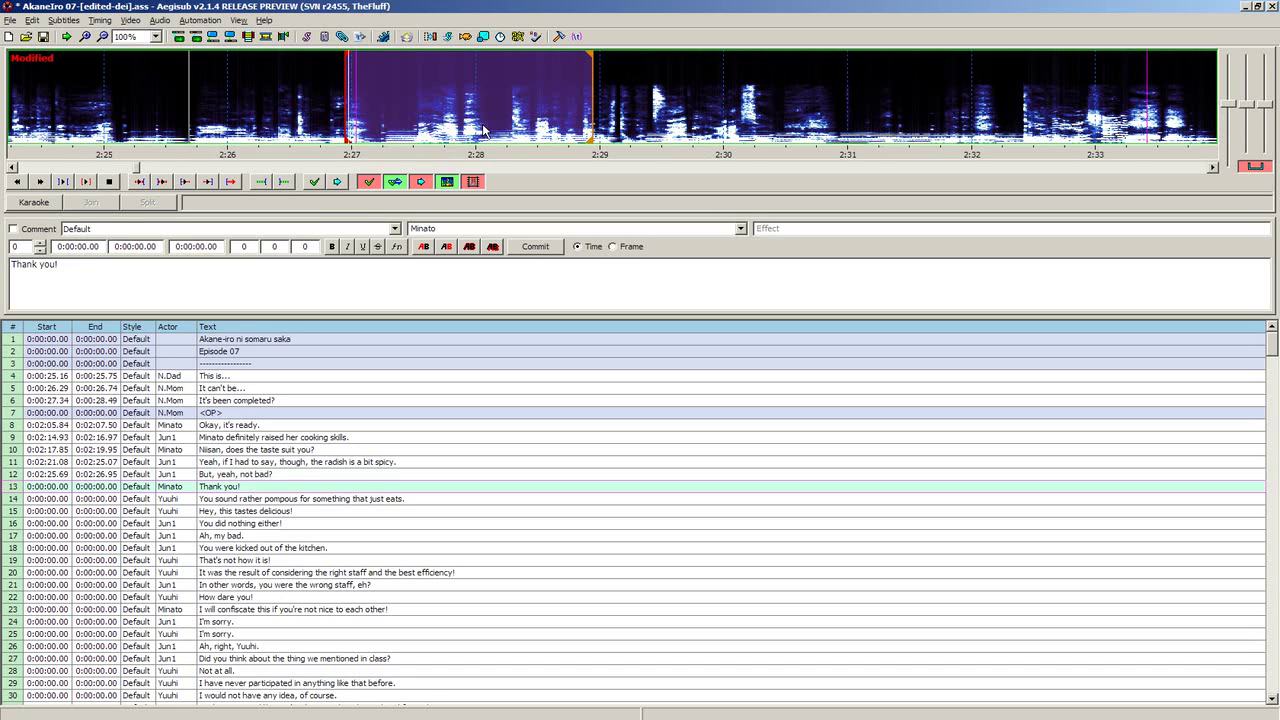
Step: Time line 13, "Thank you!", from about 0:02:27.50 to about 0:02:27.97
{"action": "left_click", "coordinate": [414, 128]}
{"action": "scroll", "coordinate": [592, 128], "scroll_direction": "right", "scroll_amount": 1}
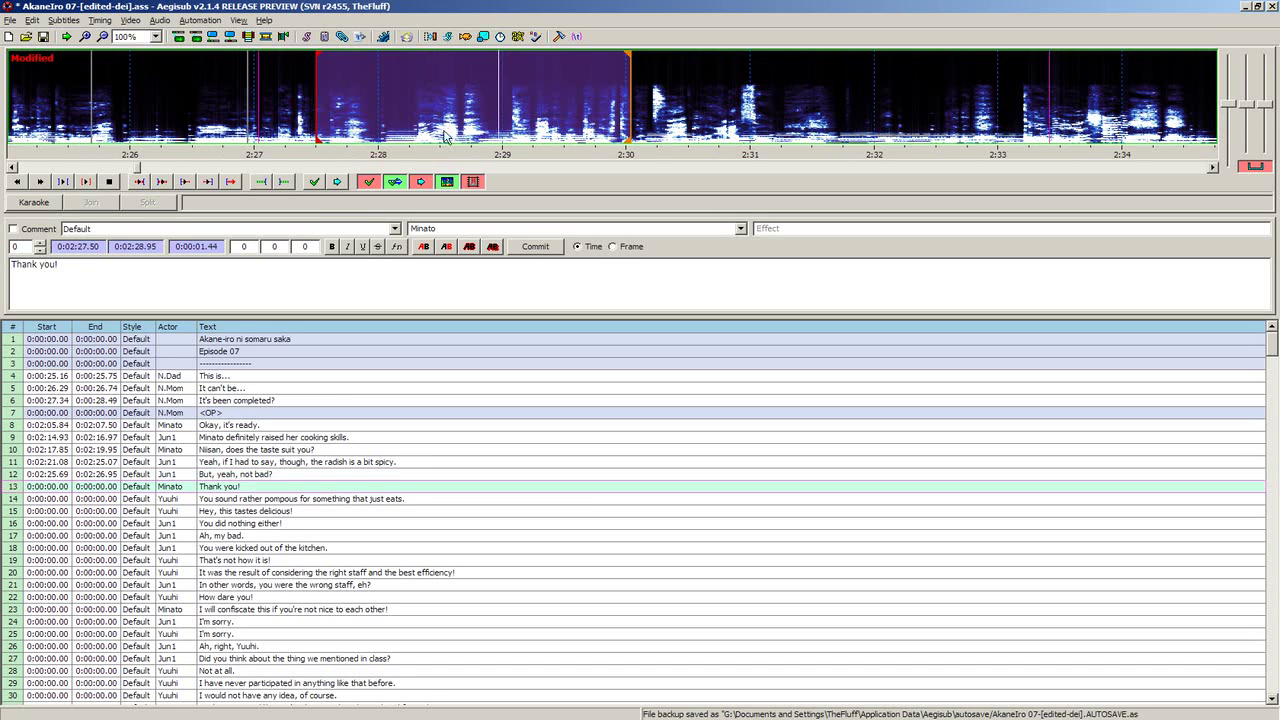
{"action": "key", "text": "s"}
{"action": "right_click", "coordinate": [365, 123]}
{"action": "right_click", "coordinate": [374, 122]}
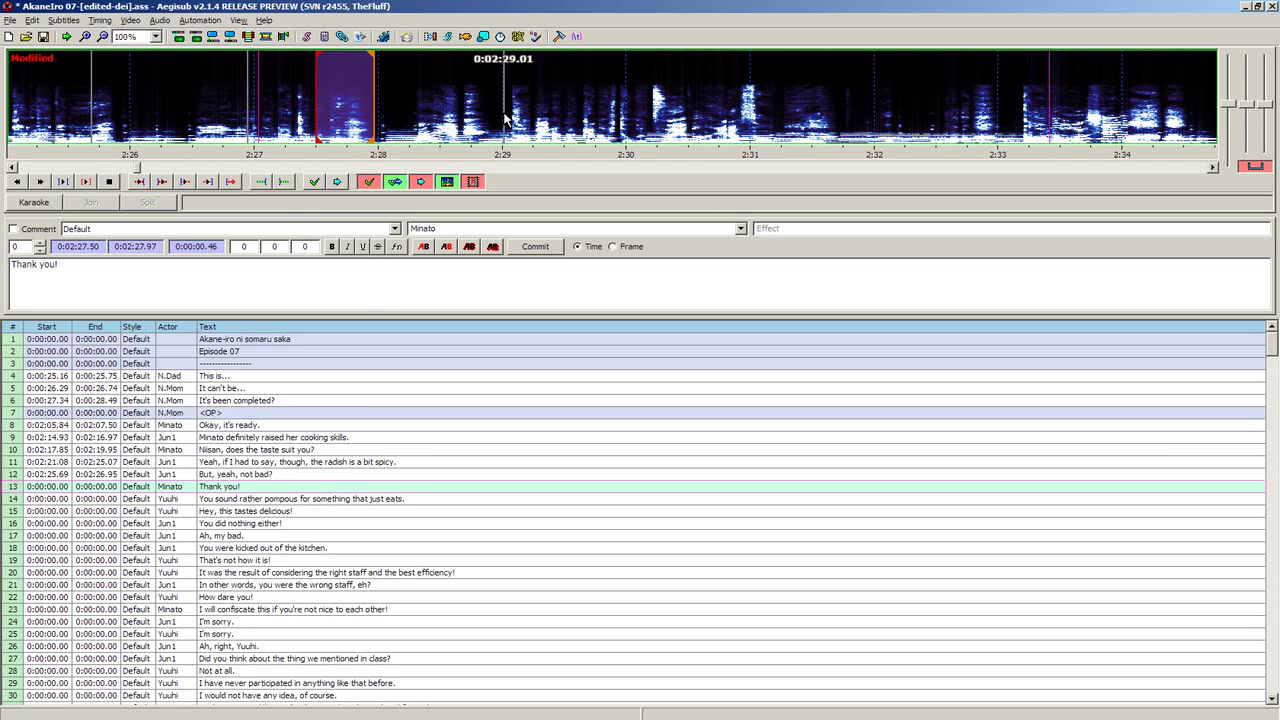
Step: Replay line 13, fine-tune its timing to 0:02:27.50–0:02:27.93 and commit the line
{"action": "key", "text": "space"}
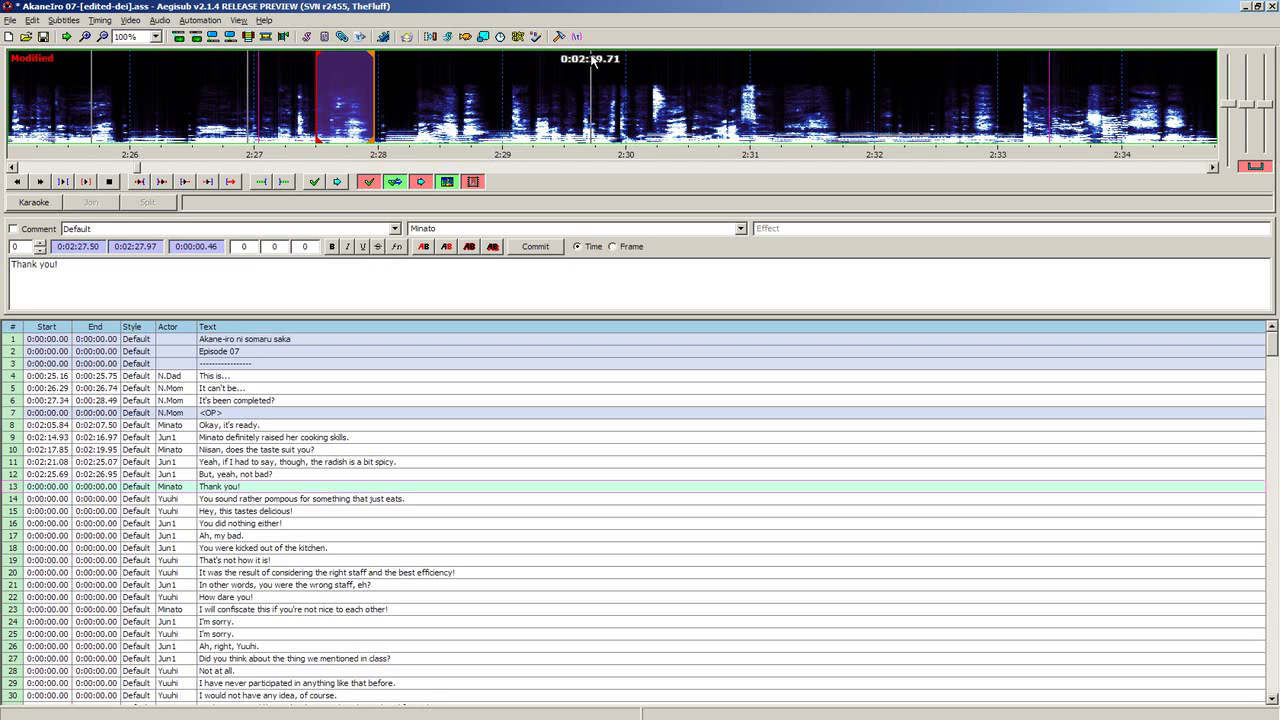
{"action": "left_click", "coordinate": [325, 115]}
{"action": "left_click", "coordinate": [316, 112]}
{"action": "key", "text": "space"}
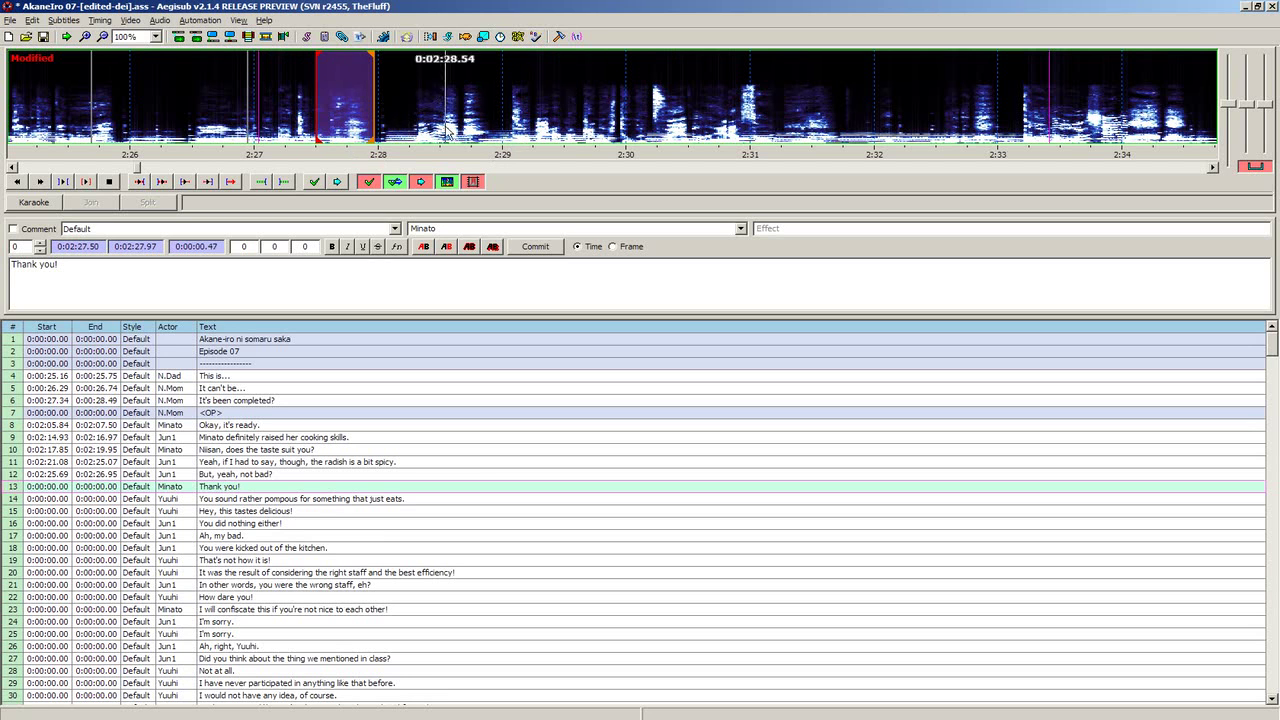
{"action": "key", "text": "Return"}
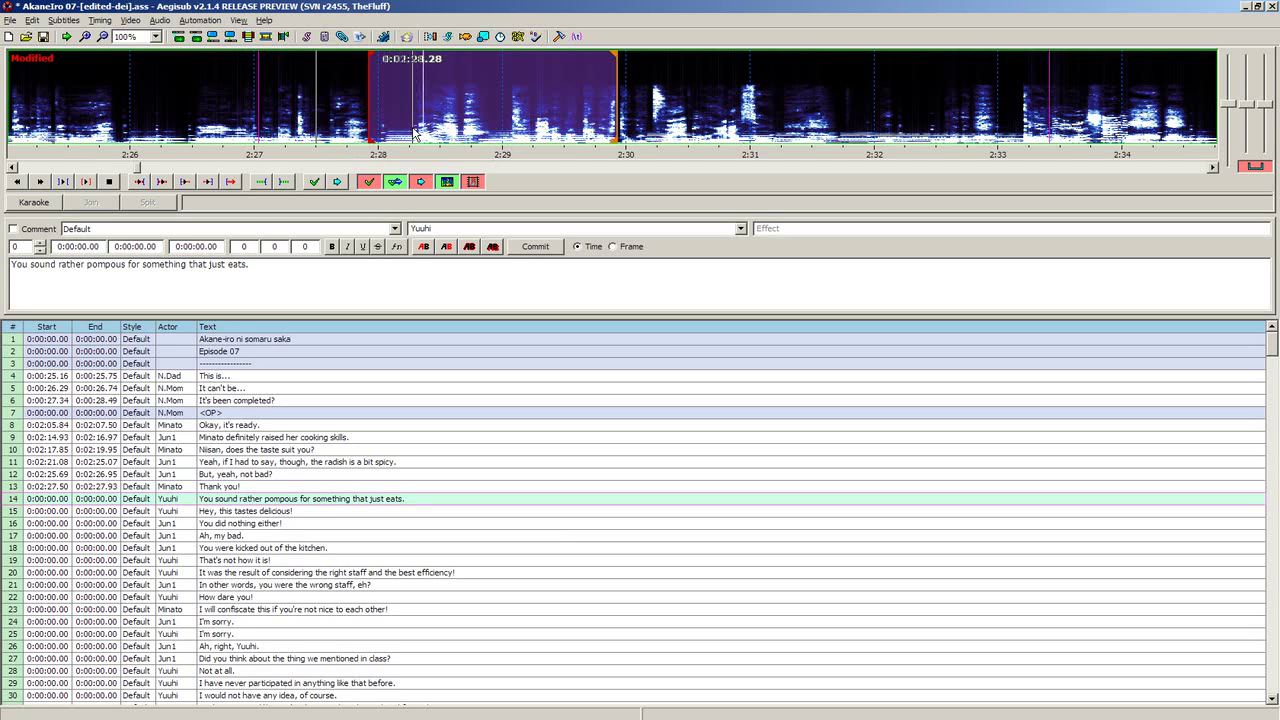
Step: Time line 14, "You sound rather pompous for something that just eats.", from about 0:02:28.28 to 0:02:30.89 and commit it
{"action": "left_click", "coordinate": [414, 134]}
{"action": "right_click", "coordinate": [705, 115]}
{"action": "key", "text": "f"}
{"action": "key", "text": "f"}
{"action": "right_click", "coordinate": [706, 120]}
{"action": "key", "text": "f"}
{"action": "right_click", "coordinate": [705, 128]}
{"action": "right_click", "coordinate": [688, 132]}
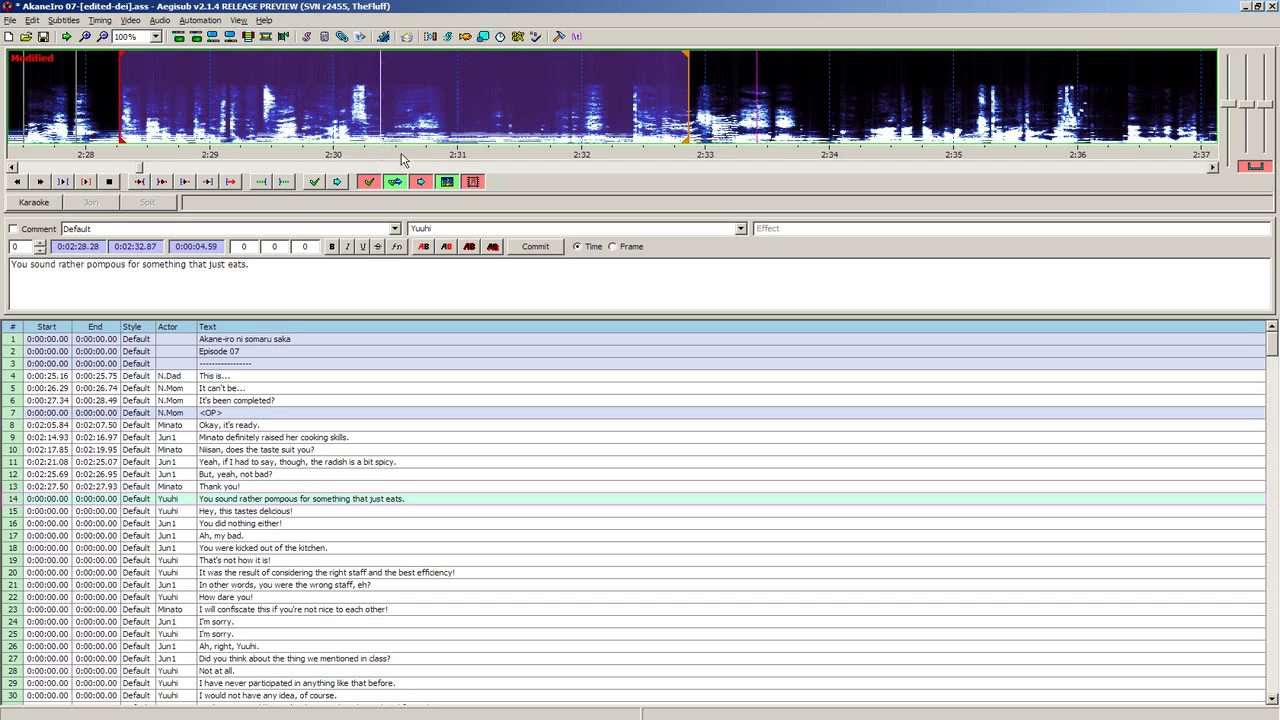
{"action": "right_click", "coordinate": [443, 123]}
{"action": "key", "text": "Return"}
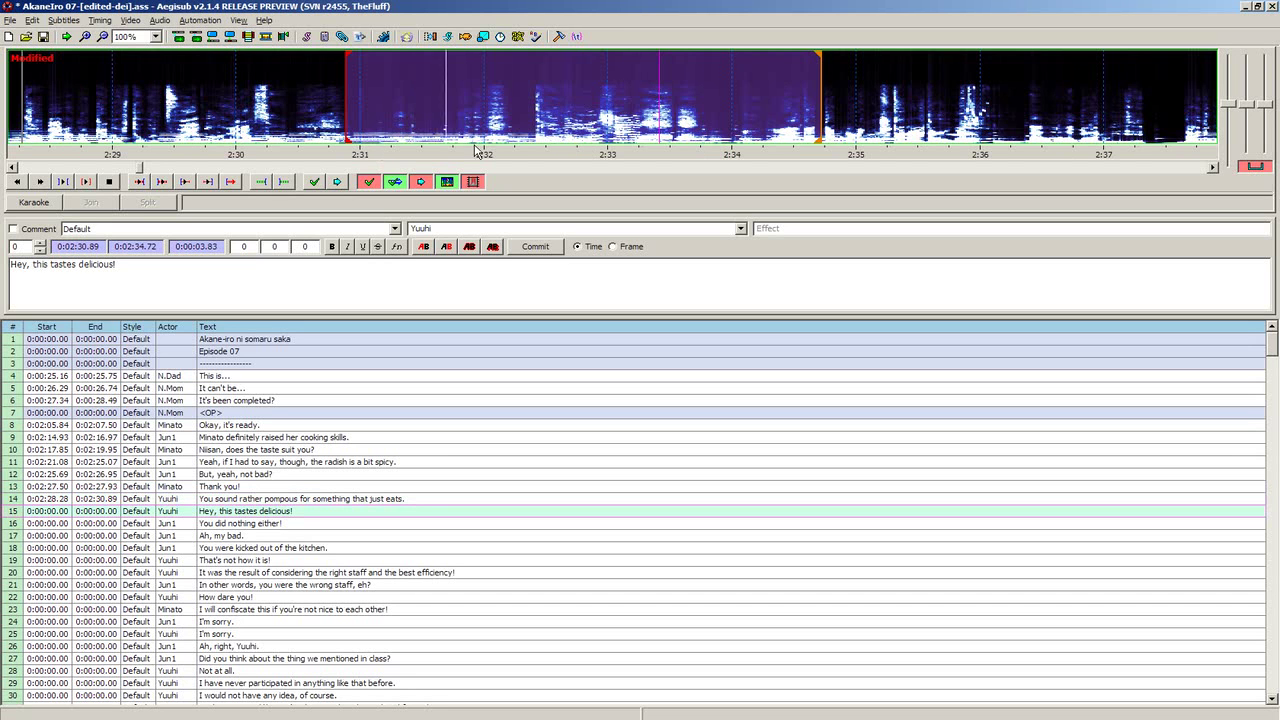
Step: Time line 15, "Hey, this tastes delicious!", from about 0:02:31.78 to about 0:02:33.35 and commit it
{"action": "key", "text": "f"}
{"action": "key", "text": "f"}
{"action": "right_click", "coordinate": [685, 108]}
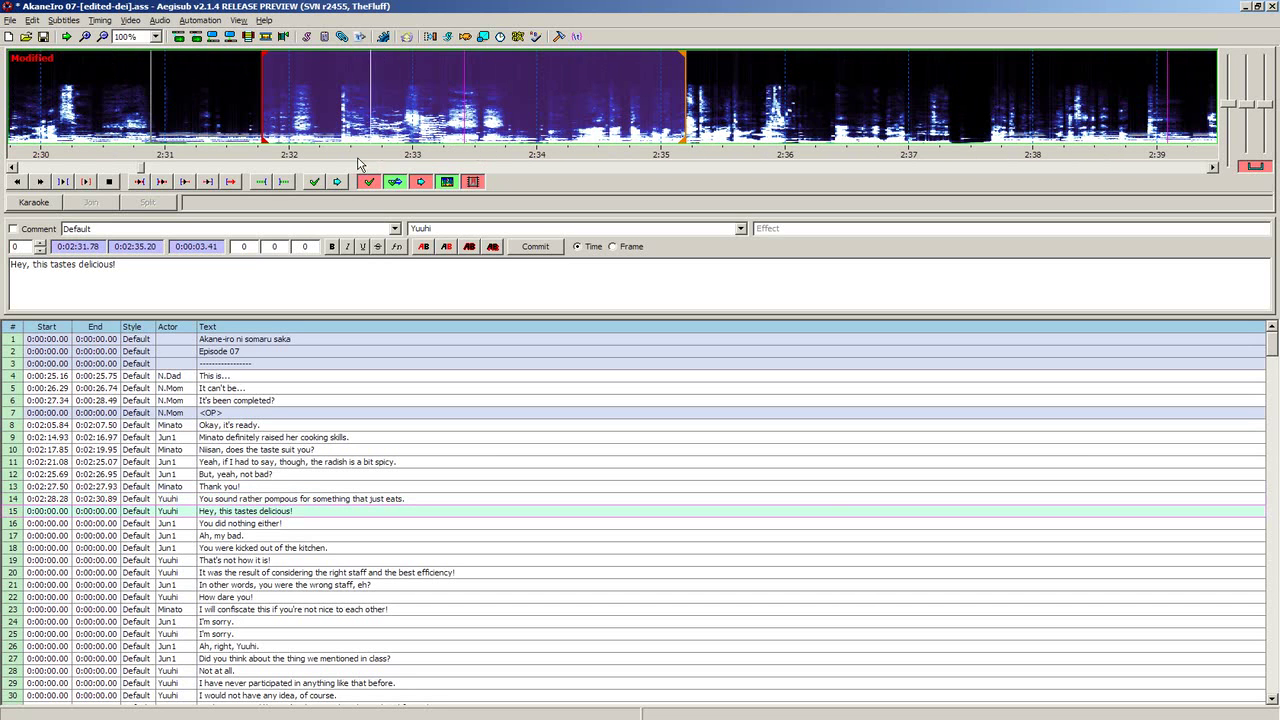
{"action": "right_click", "coordinate": [475, 126]}
{"action": "right_click", "coordinate": [481, 121]}
{"action": "right_click", "coordinate": [422, 123]}
{"action": "right_click", "coordinate": [452, 122]}
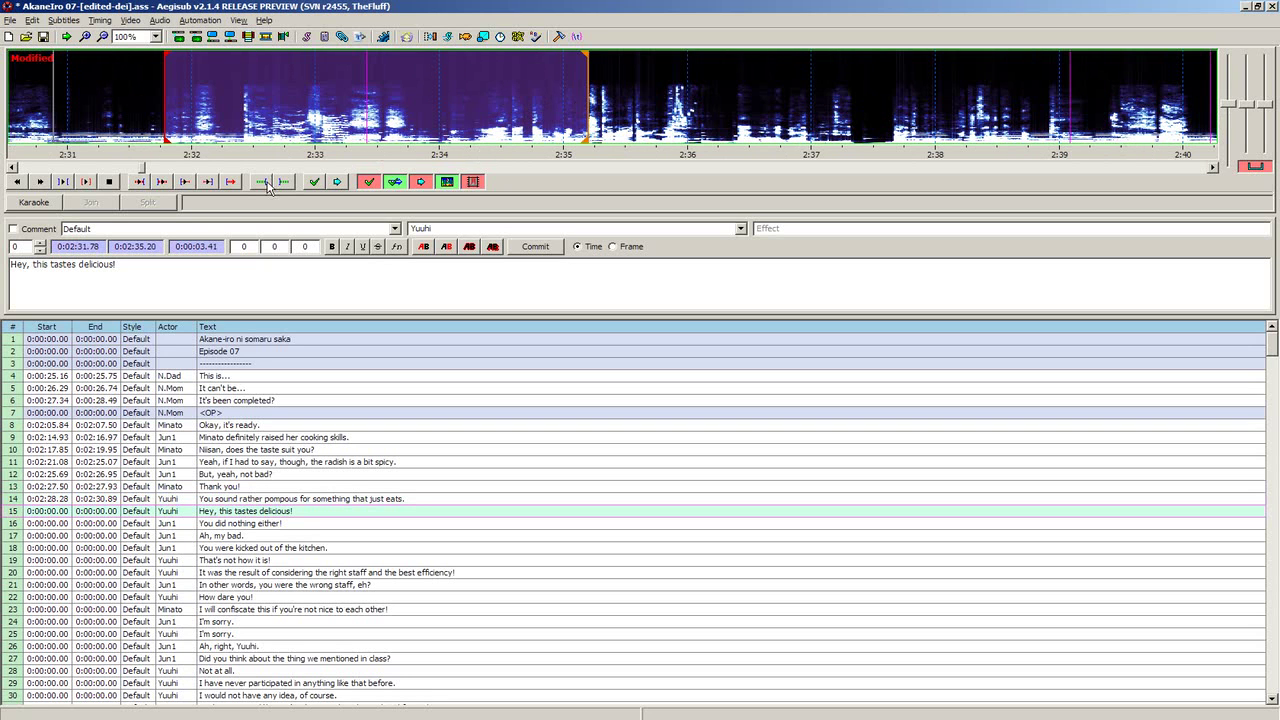
{"action": "right_click", "coordinate": [358, 110]}
{"action": "key", "text": "g"}
Step: Time line 16, "You did nothing either!", from about 0:02:34.07 to about 0:02:35.98 and commit it
{"action": "left_click", "coordinate": [441, 130]}
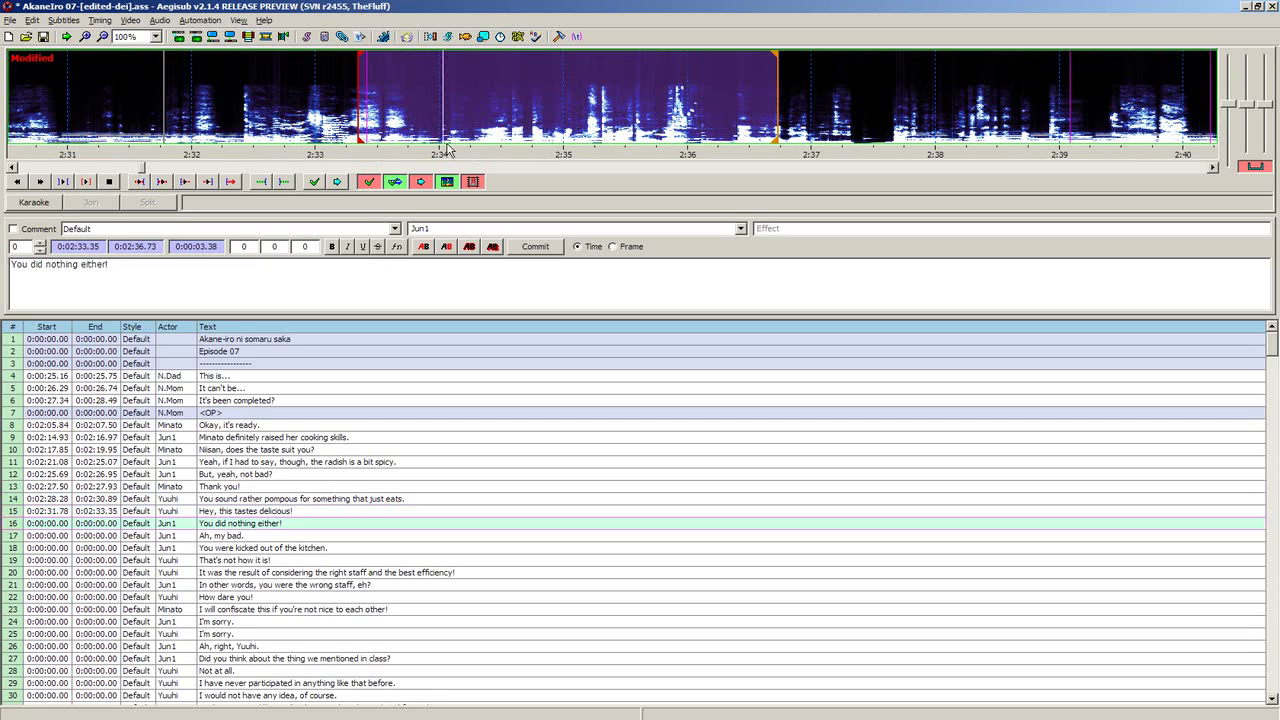
{"action": "key", "text": "f"}
{"action": "key", "text": "r"}
{"action": "key", "text": "r"}
{"action": "left_click", "coordinate": [350, 138]}
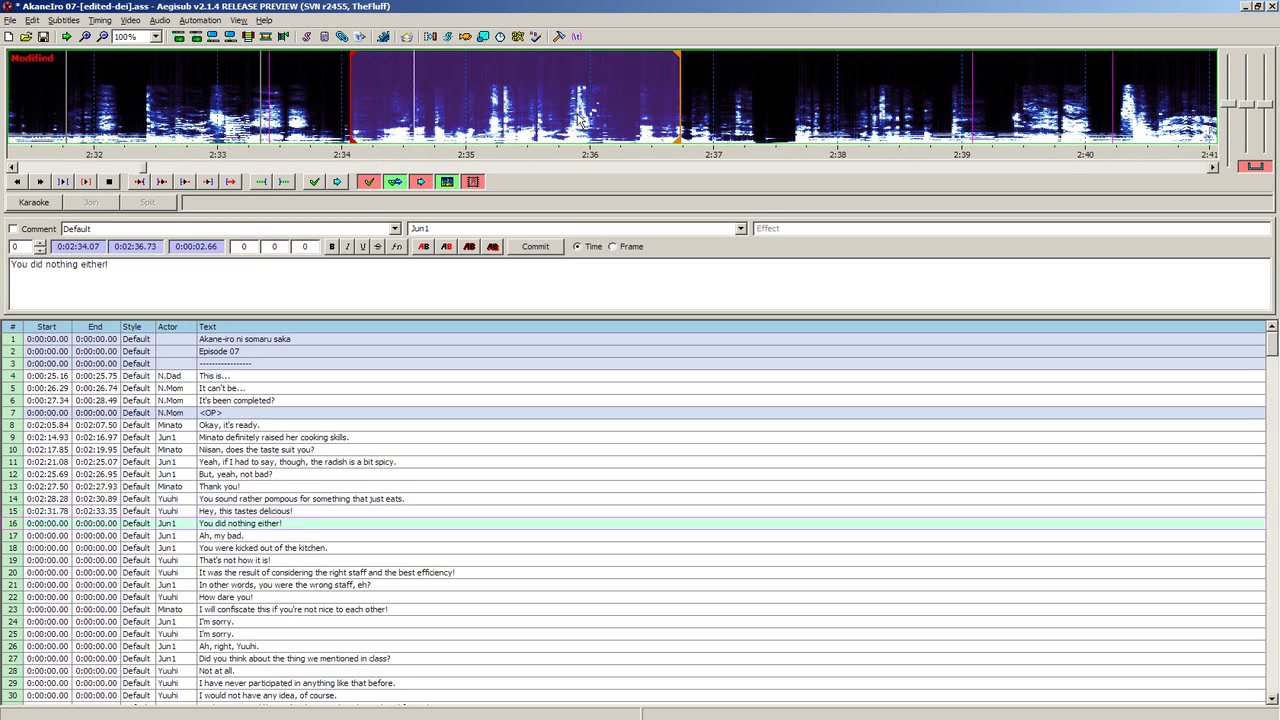
{"action": "key", "text": "f"}
{"action": "key", "text": "f"}
{"action": "right_click", "coordinate": [719, 130]}
{"action": "right_click", "coordinate": [366, 131]}
{"action": "key", "text": "w"}
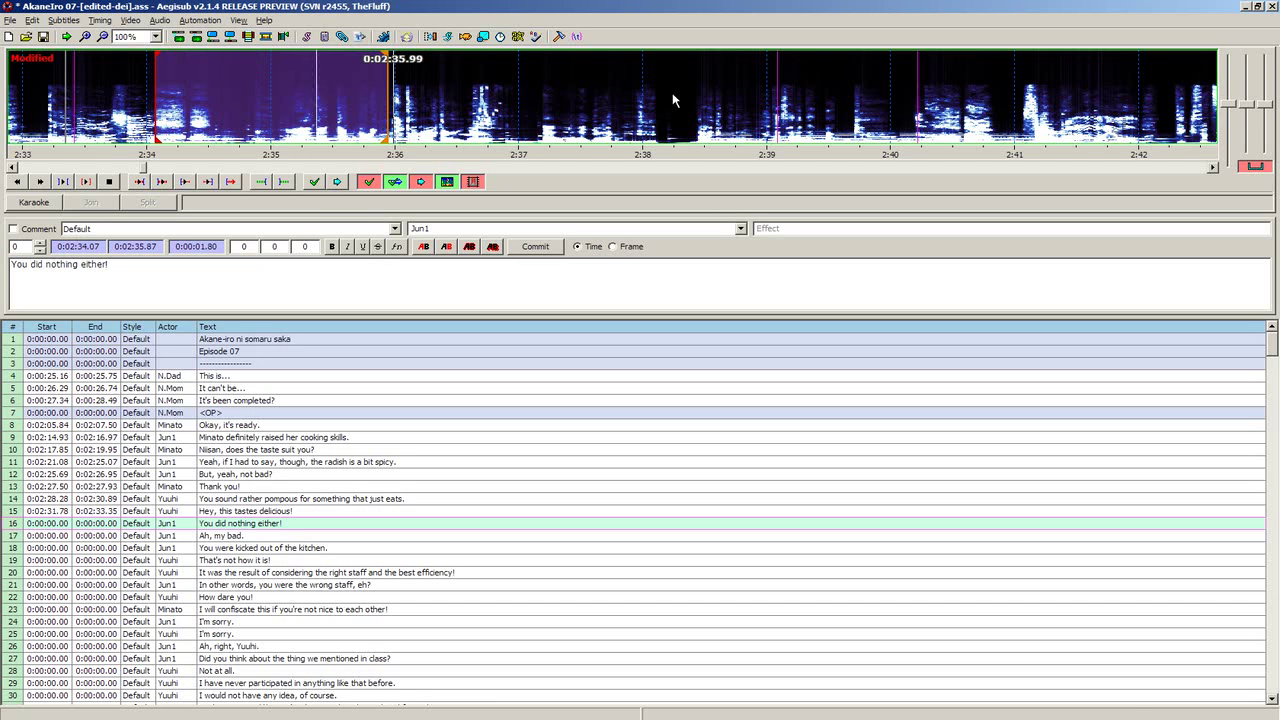
{"action": "mouse_move", "coordinate": [392, 136]}
{"action": "left_mouse_down"}
{"action": "mouse_move", "coordinate": [248, 133]}
{"action": "mouse_move", "coordinate": [391, 130]}
{"action": "left_mouse_up"}
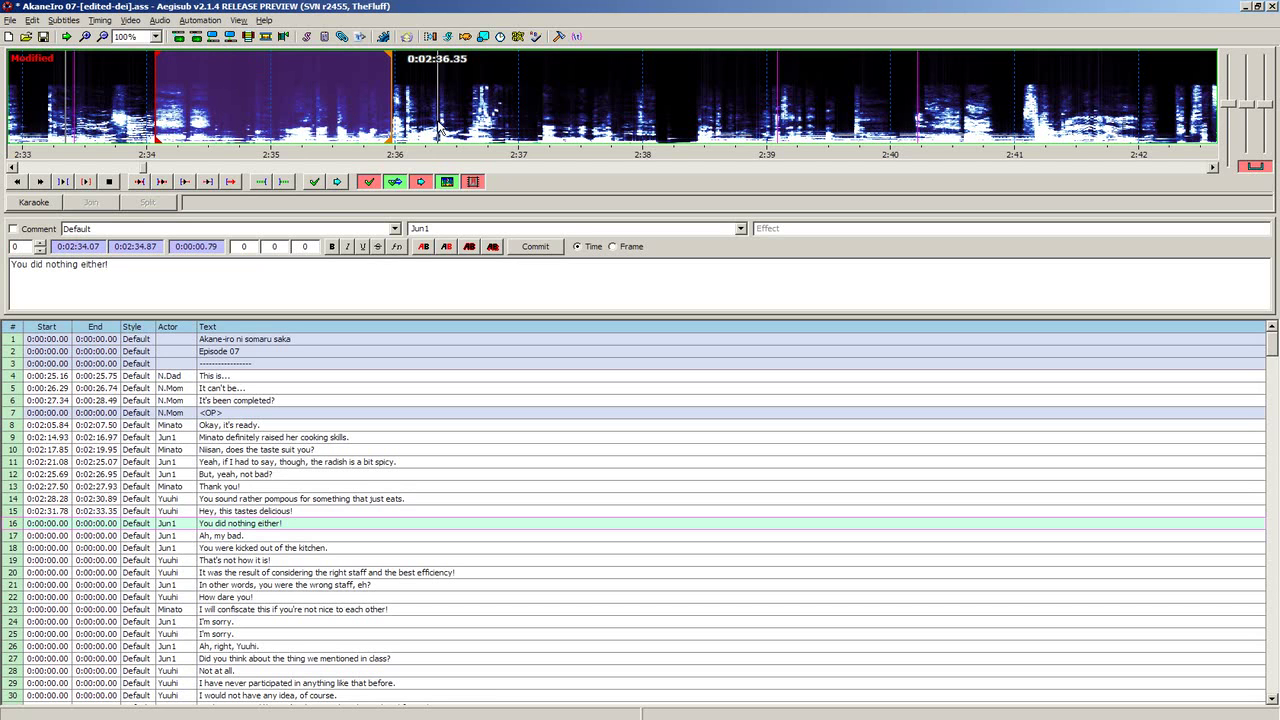
{"action": "key", "text": "g"}
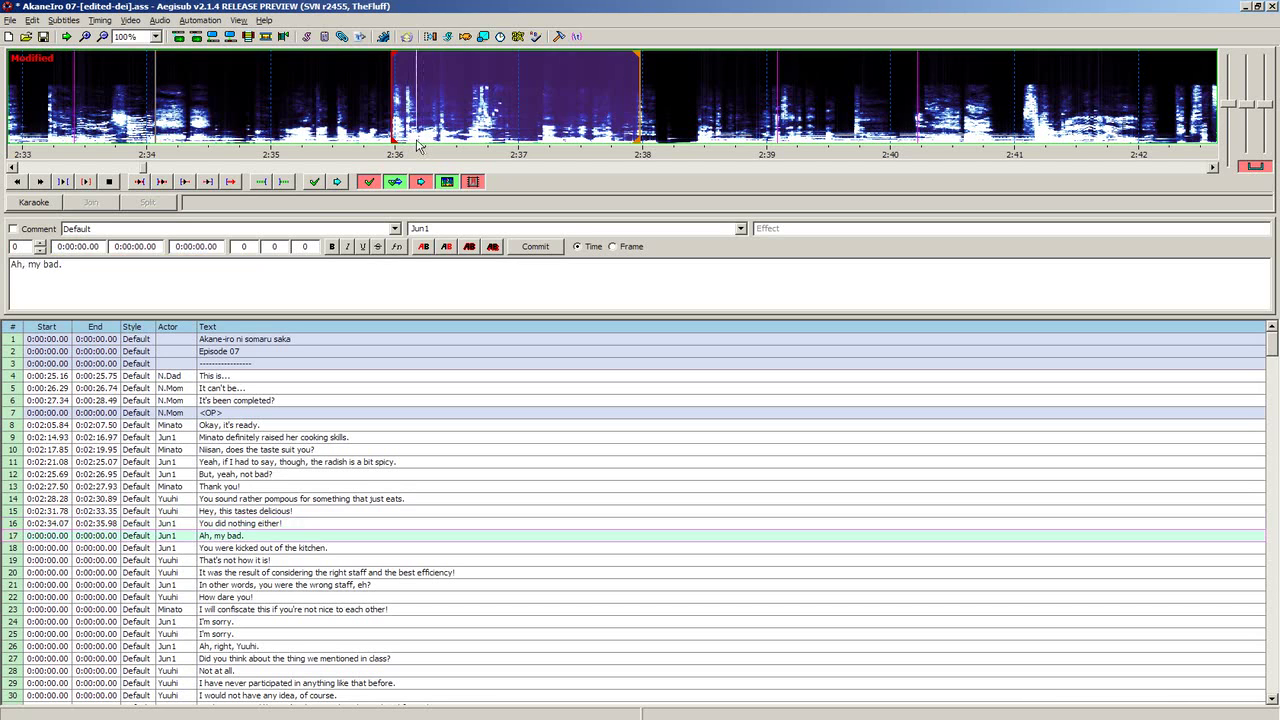
Step: Time line 17, "Ah, my bad.", from about 0:02:36.35 to about 0:02:37.33 and commit it
{"action": "left_click", "coordinate": [437, 135]}
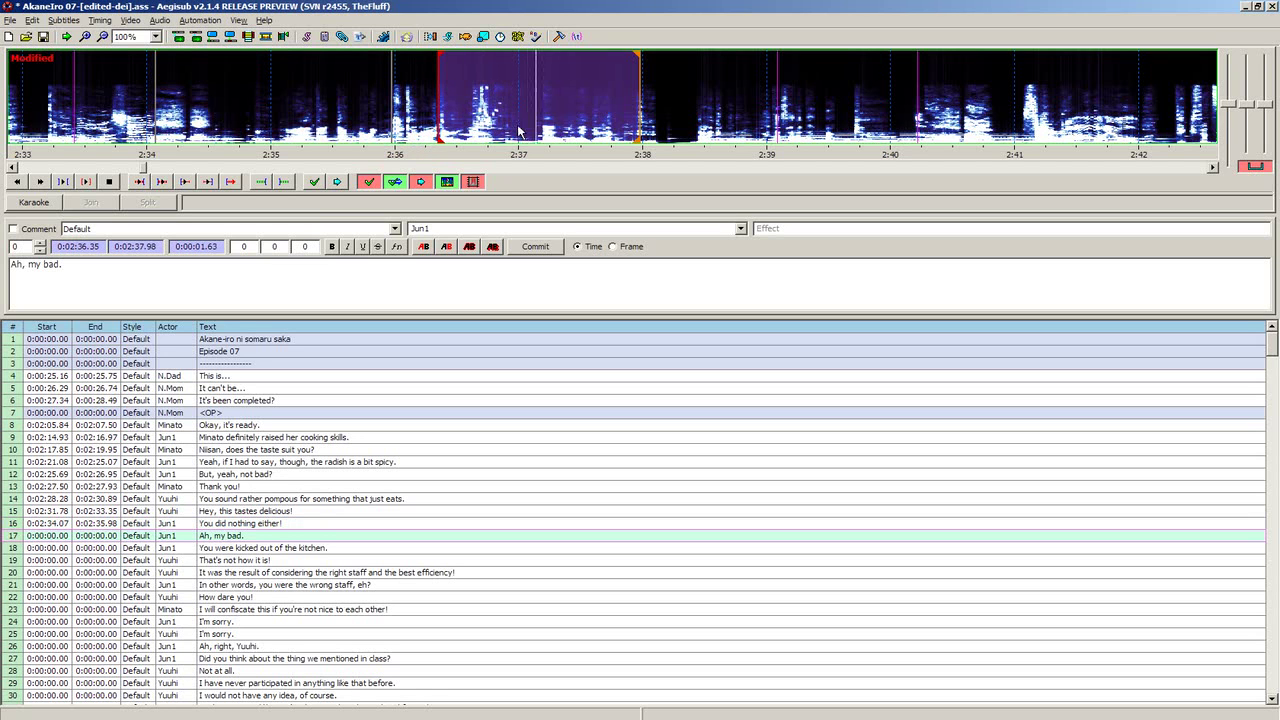
{"action": "right_click", "coordinate": [553, 130]}
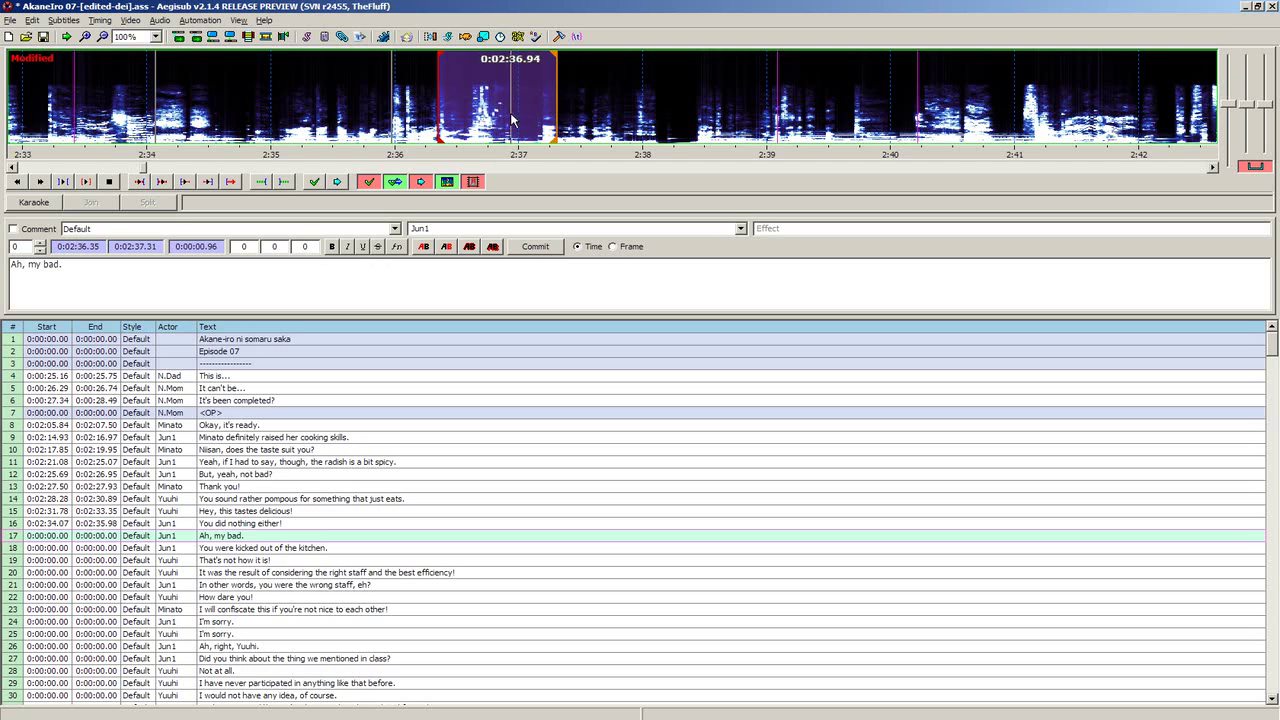
{"action": "scroll", "coordinate": [548, 120], "scroll_direction": "down", "scroll_amount": 1}
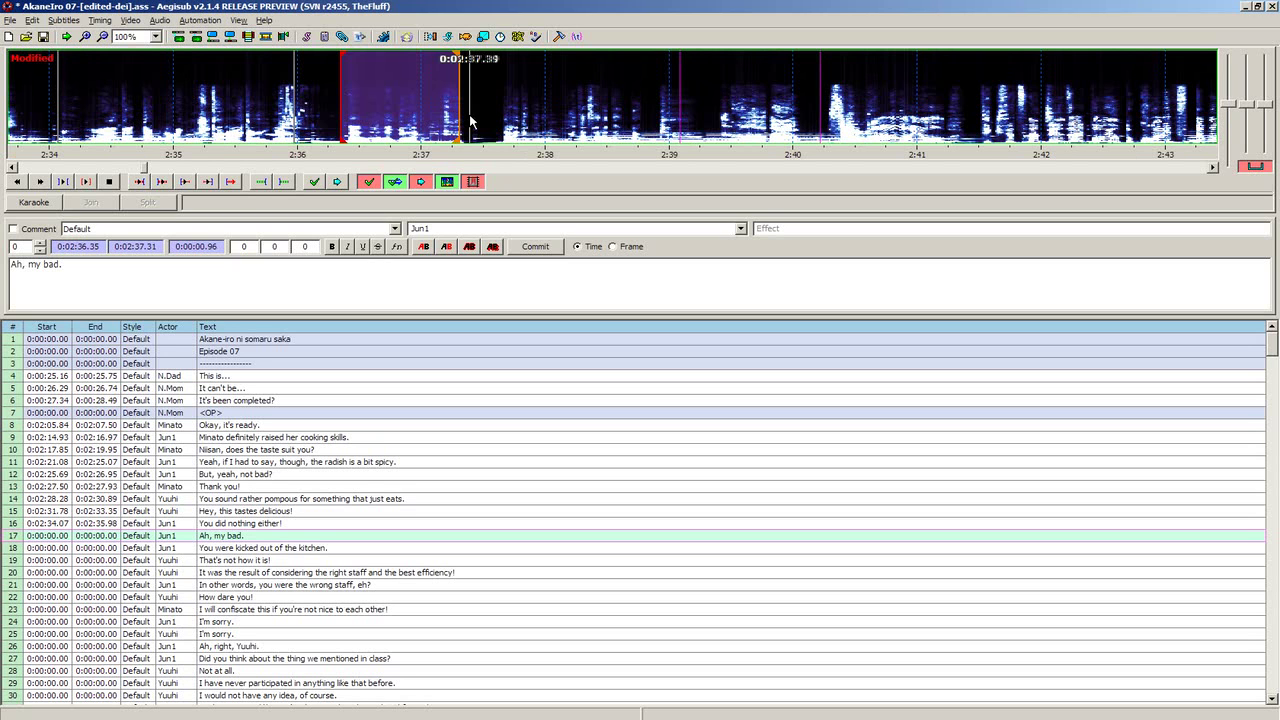
{"action": "key", "text": "Return"}
Step: Time line 18, "You were kicked out of the kitchen.", from about 0:02:37.66 to about 0:02:39.00 and commit it
{"action": "left_click", "coordinate": [503, 132]}
{"action": "right_click", "coordinate": [995, 120]}
{"action": "scroll", "coordinate": [530, 118], "scroll_direction": "down", "scroll_amount": 1}
{"action": "right_click", "coordinate": [475, 124]}
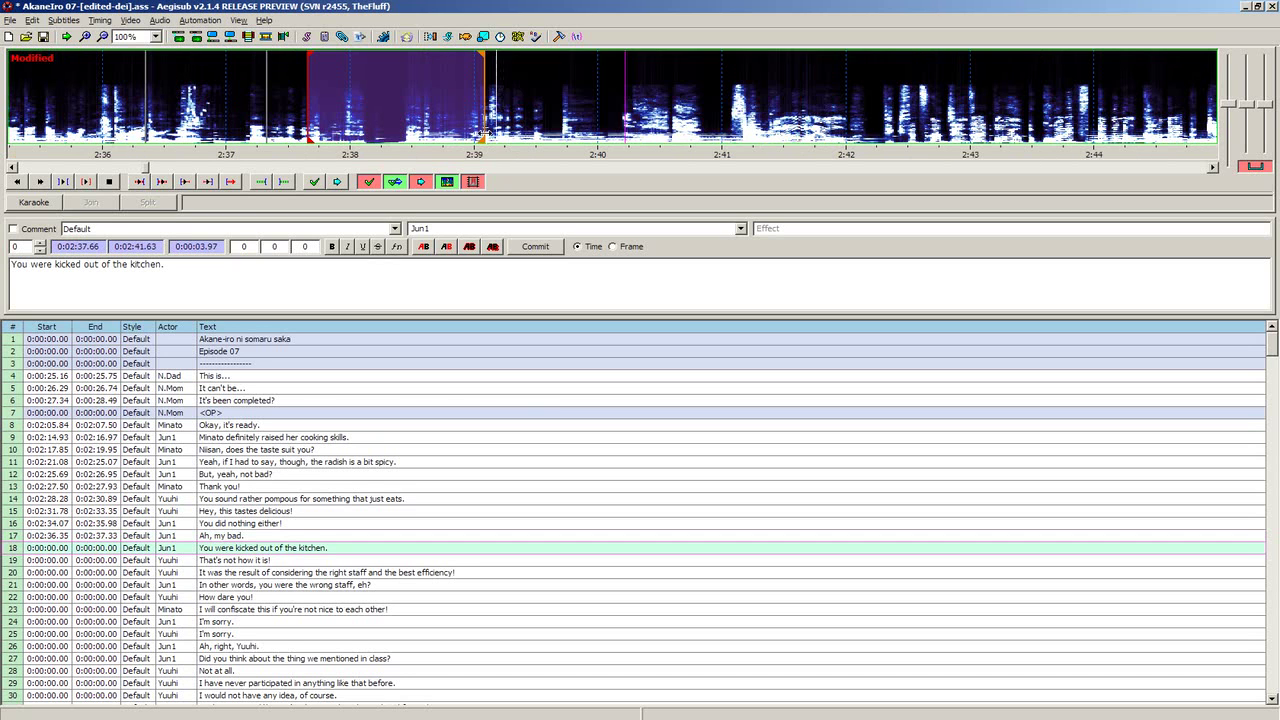
{"action": "key", "text": "Return"}
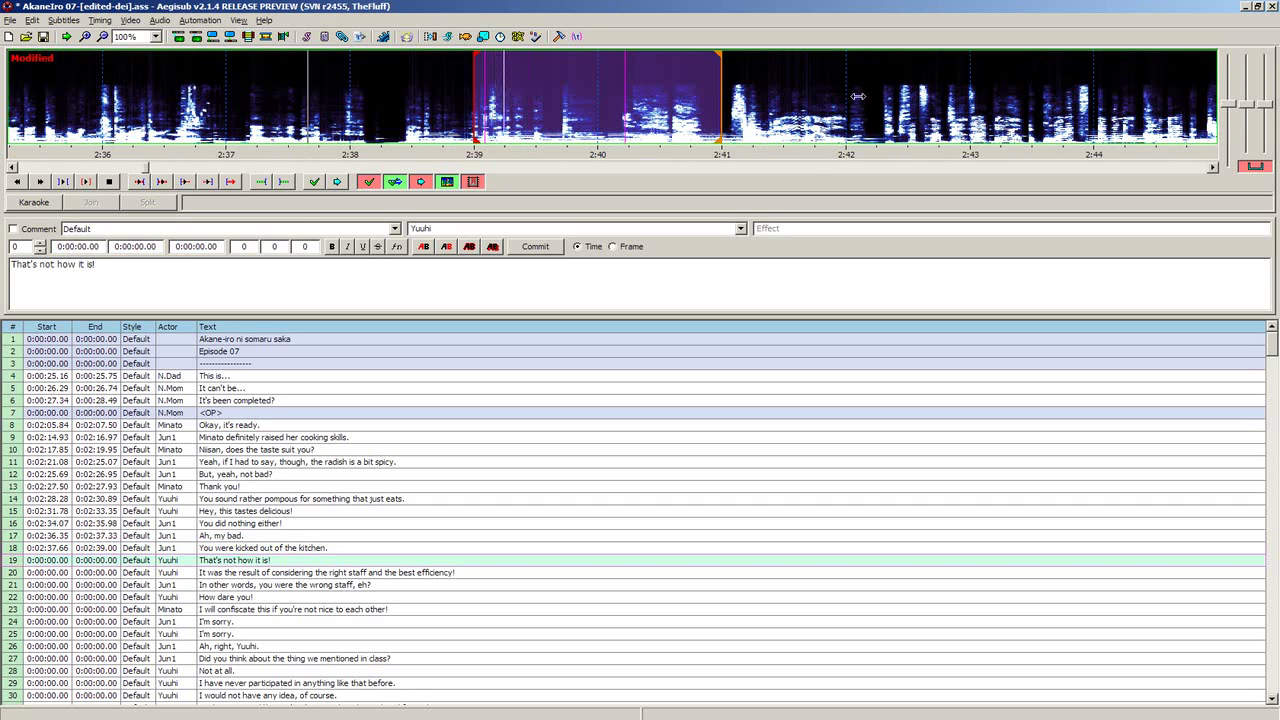
Step: Time line 19, "That's not how it is!", from about 0:02:40.31 to about 0:02:41.24 and commit it
{"action": "left_click_drag", "start_coordinate": [326, 138], "coordinate": [440, 122]}
{"action": "right_click", "coordinate": [462, 118]}
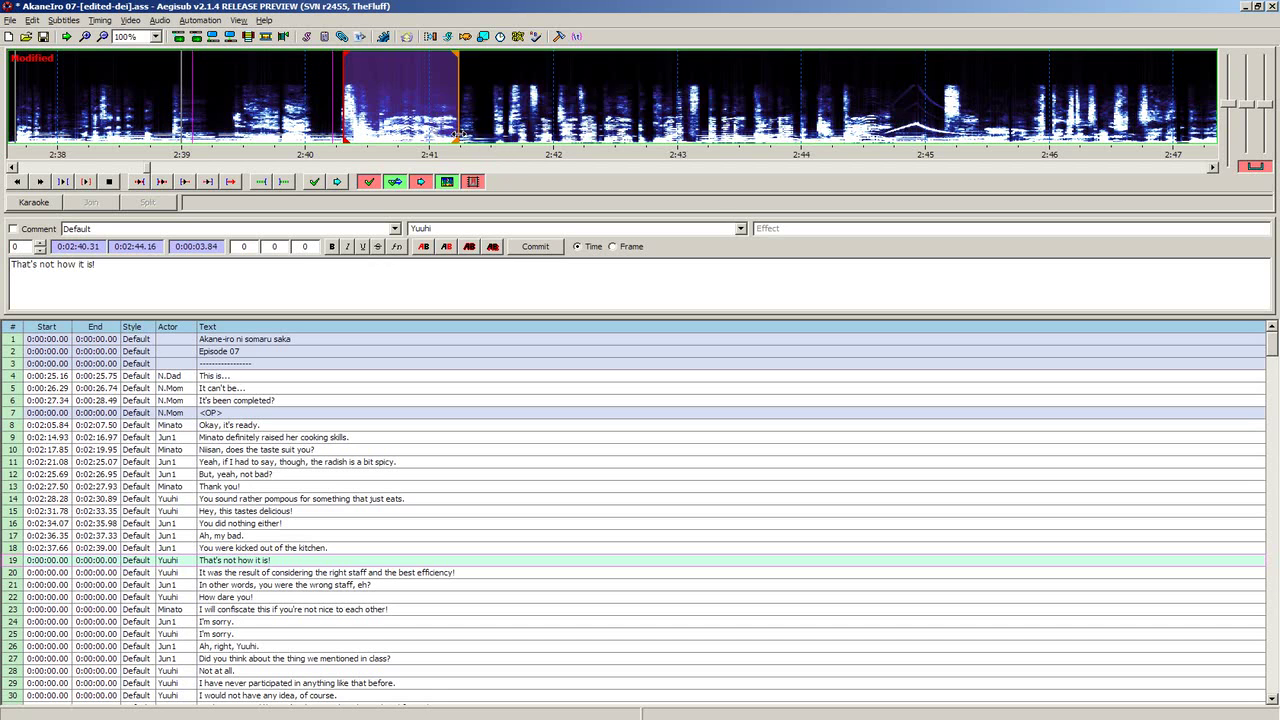
{"action": "key", "text": "Return"}
Step: Time line 20, about the right staff and the best efficiency, from about 0:02:41.51 to about 0:02:44.76 and commit it
{"action": "right_click", "coordinate": [1028, 121]}
{"action": "key", "text": "f"}
{"action": "key", "text": "f"}
{"action": "key", "text": "f"}
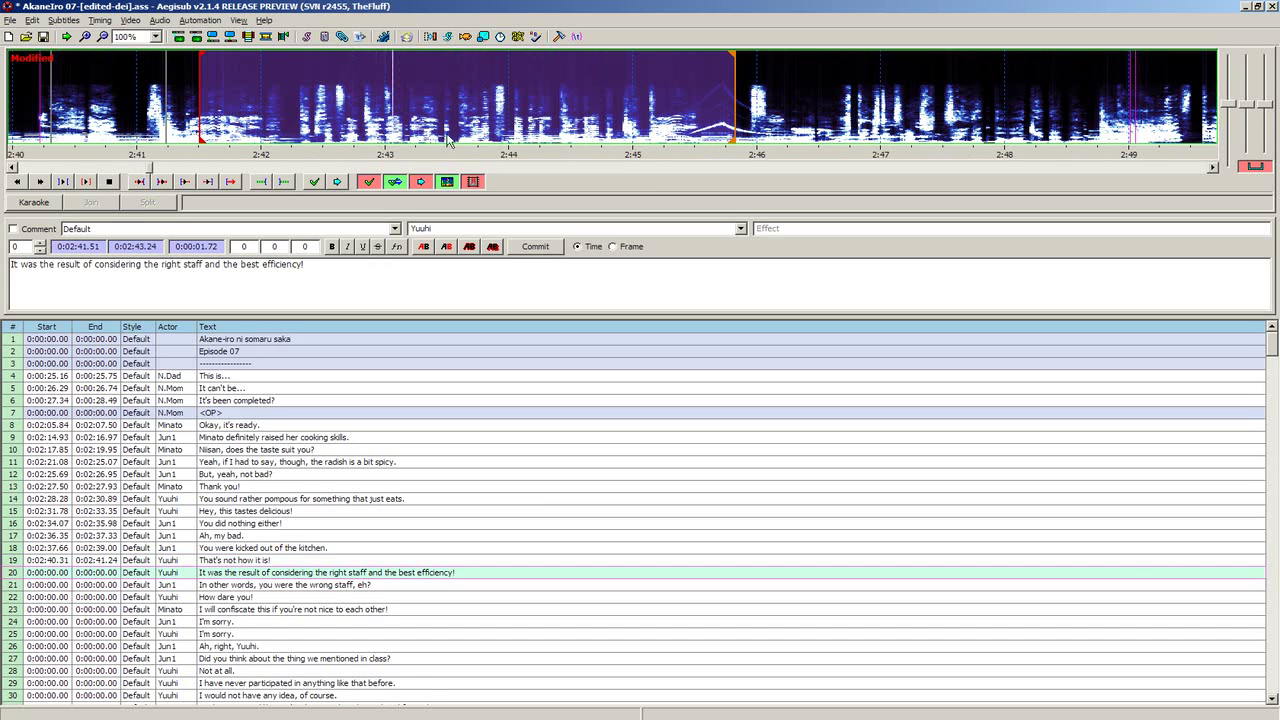
{"action": "right_click", "coordinate": [603, 135]}
{"action": "key", "text": "Return"}
Step: Time line 21, "In other words, you were the wrong staff, eh?", from about 0:02:45.10 to about 0:02:47.84 and commit it
{"action": "left_click", "coordinate": [644, 134]}
{"action": "key", "text": "f"}
{"action": "right_click", "coordinate": [880, 118]}
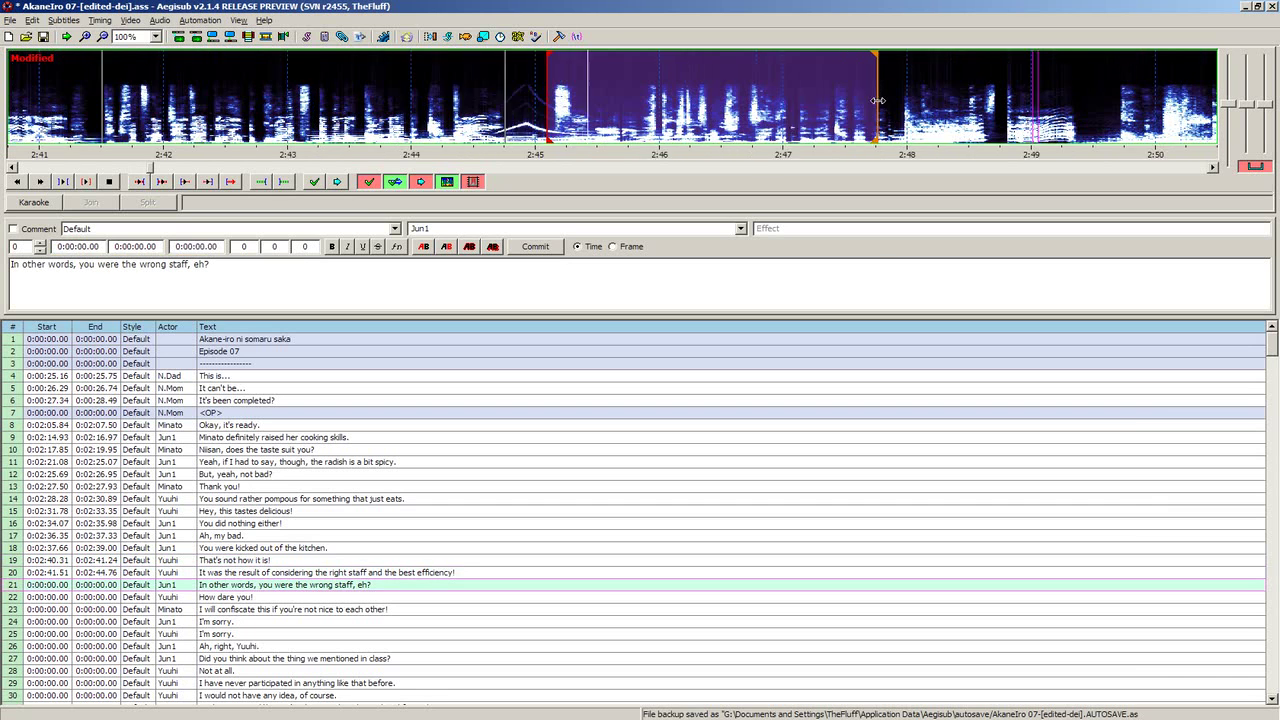
{"action": "key", "text": "f"}
{"action": "right_click", "coordinate": [857, 110]}
{"action": "key", "text": "f"}
{"action": "right_click", "coordinate": [853, 106]}
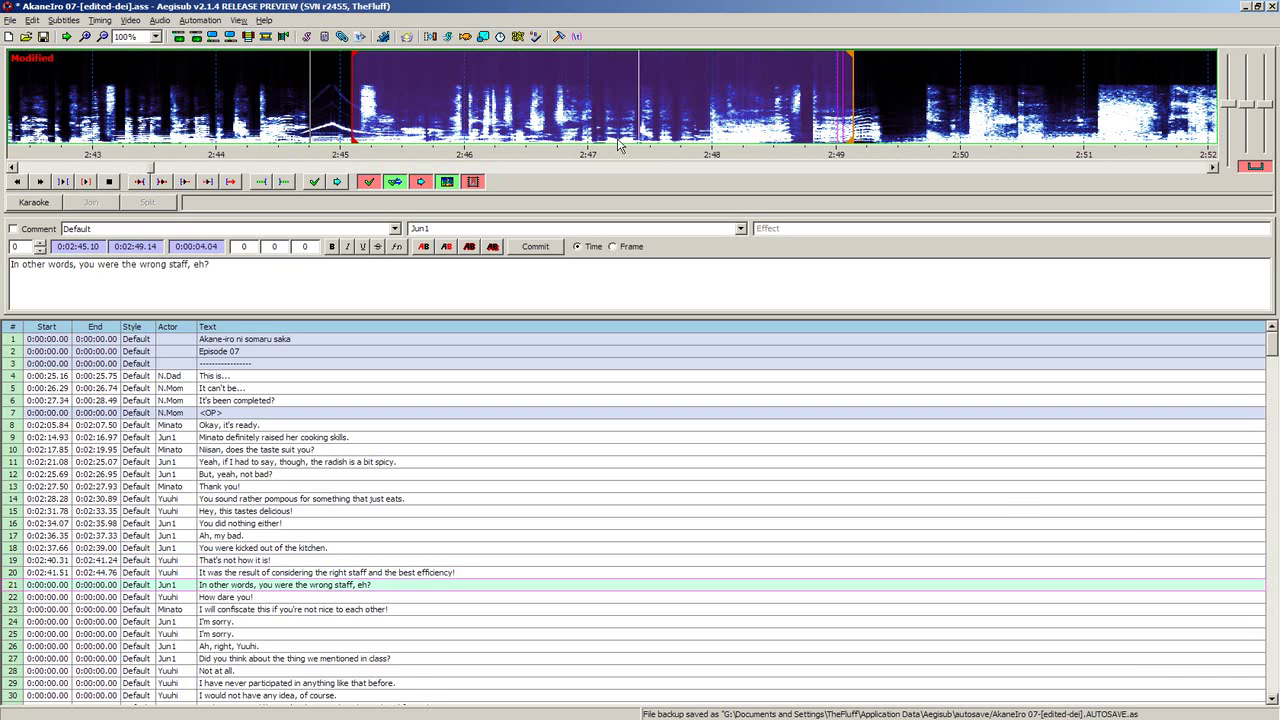
{"action": "right_click", "coordinate": [692, 118]}
{"action": "key", "text": "Return"}
Step: Time line 22, "How dare you!", from about 0:02:47.99 to about 0:02:49.40 and commit it
{"action": "left_click", "coordinate": [710, 118]}
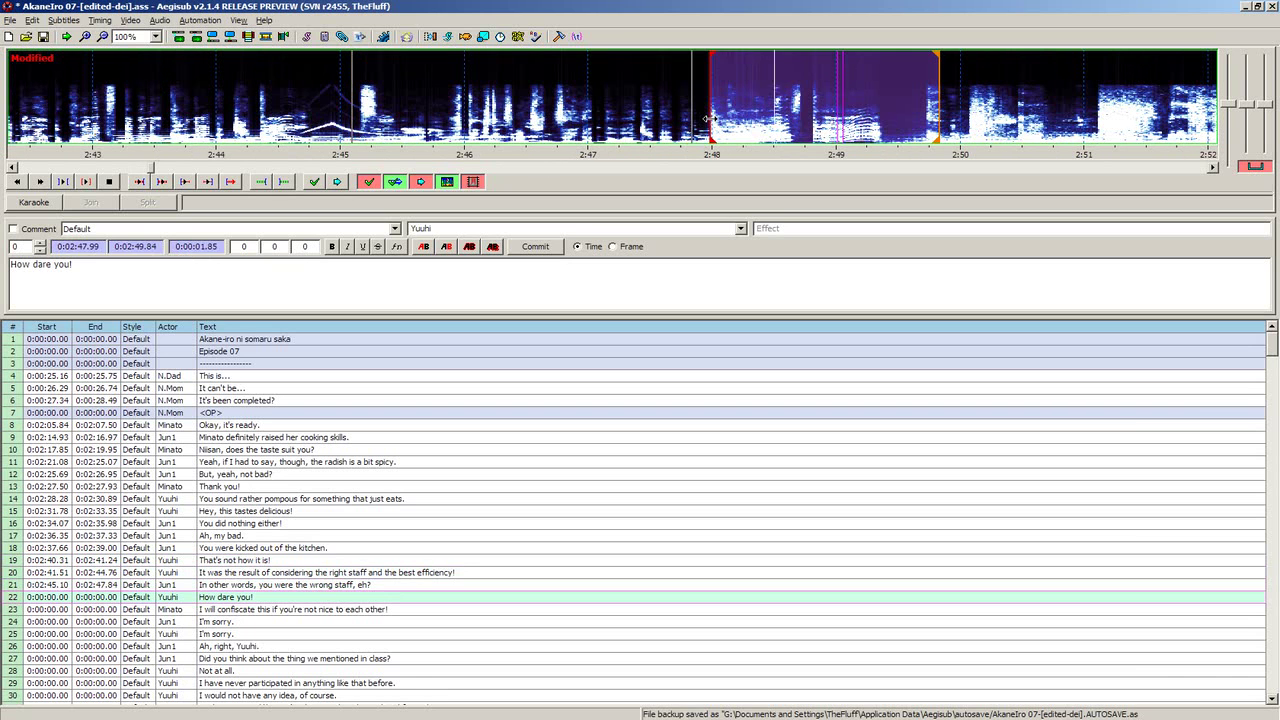
{"action": "key", "text": "f"}
{"action": "right_click", "coordinate": [986, 122]}
{"action": "right_click", "coordinate": [790, 127]}
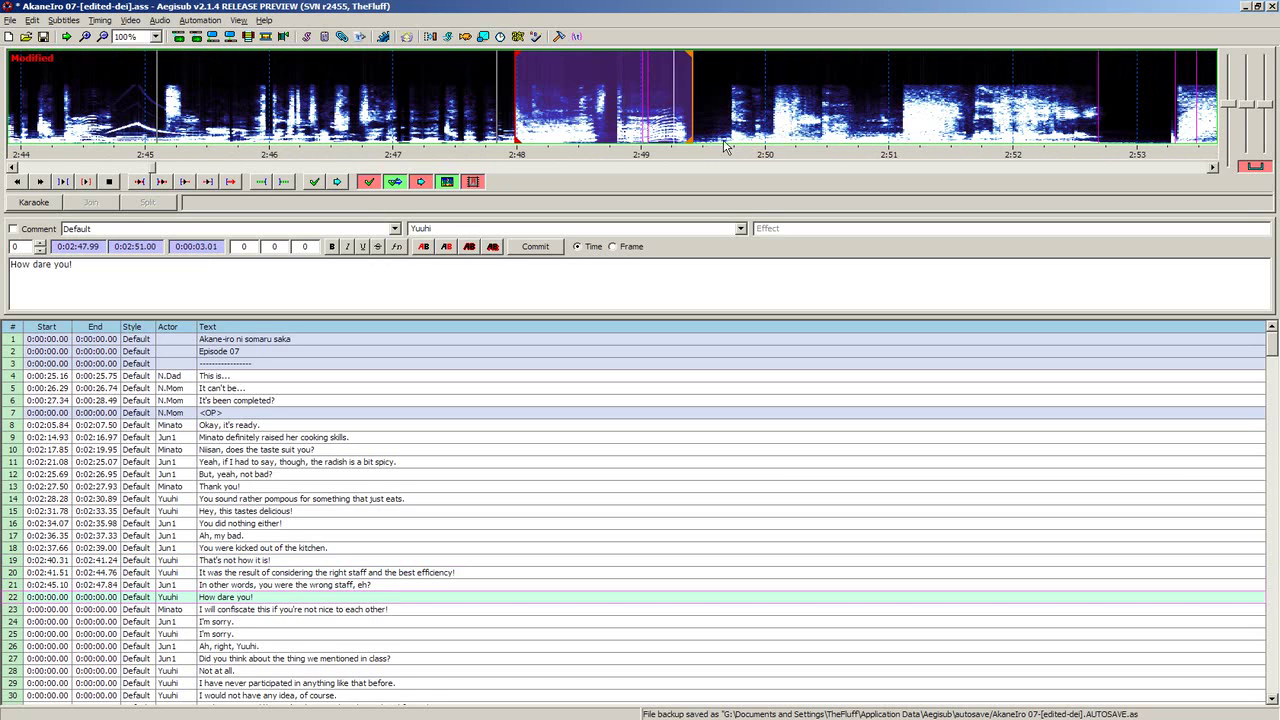
{"action": "right_click", "coordinate": [683, 130]}
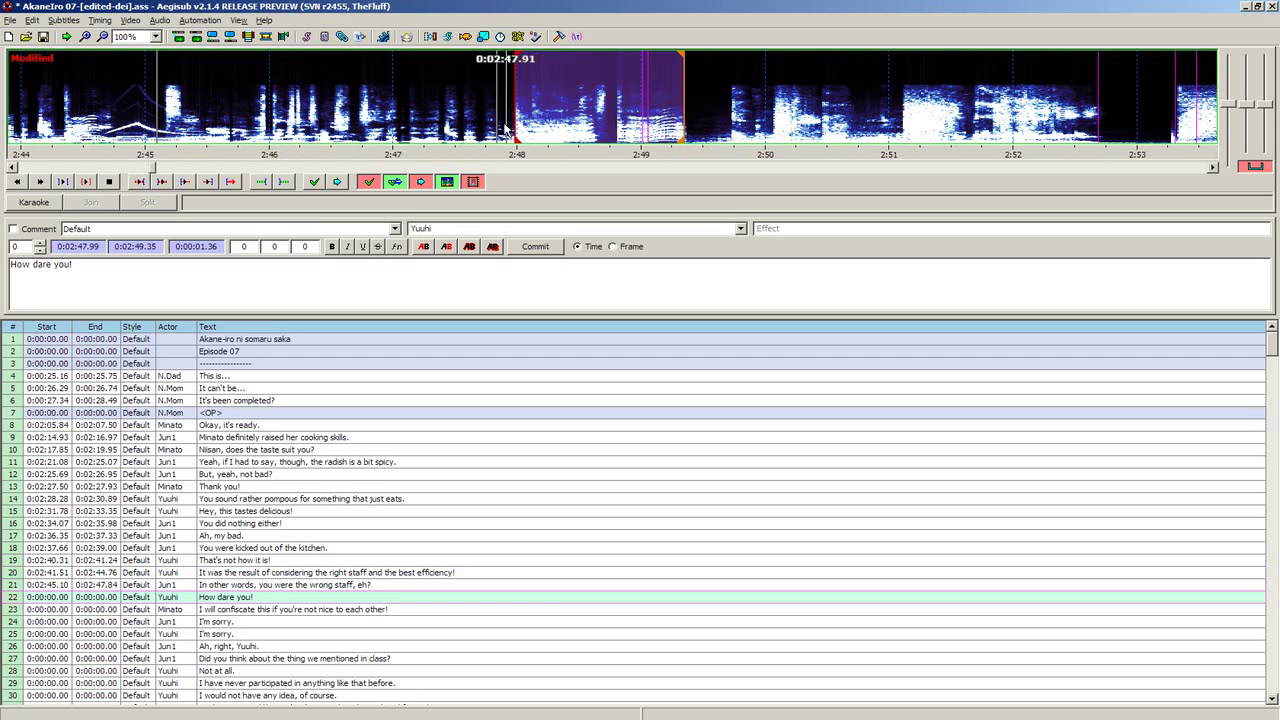
{"action": "right_click", "coordinate": [690, 113]}
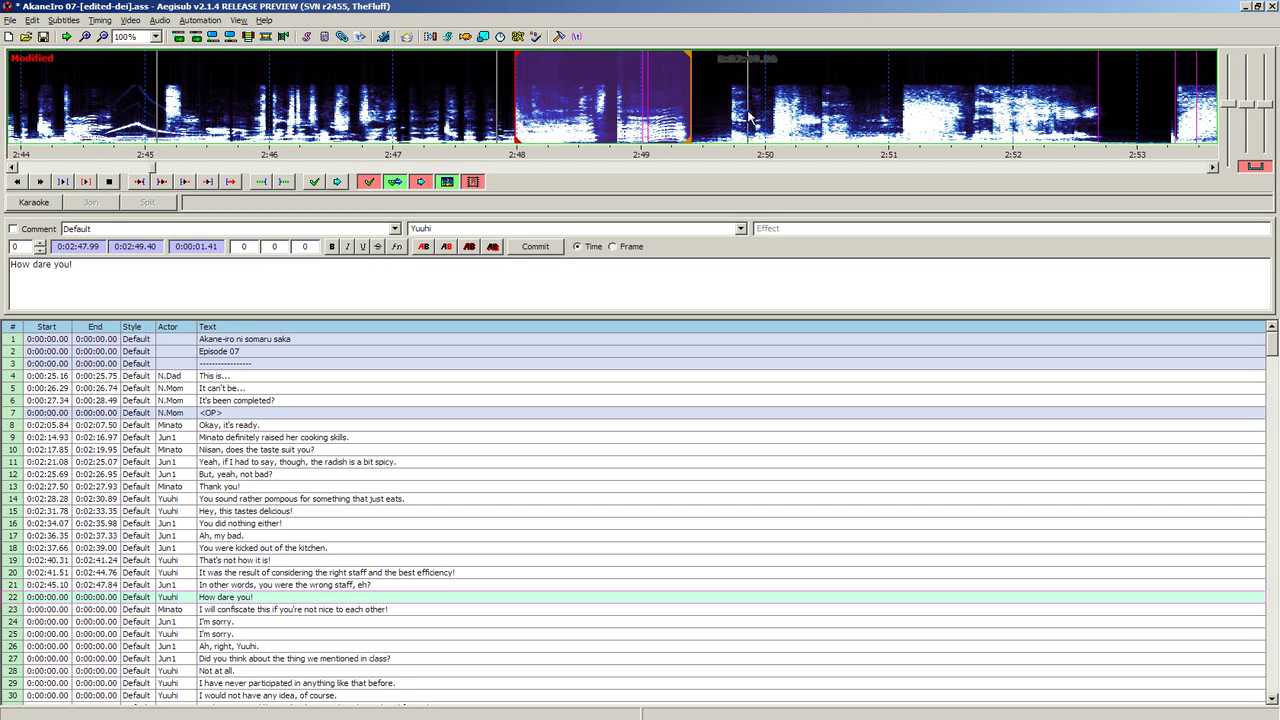
{"action": "scroll", "coordinate": [683, 110], "scroll_direction": "down", "scroll_amount": 1}
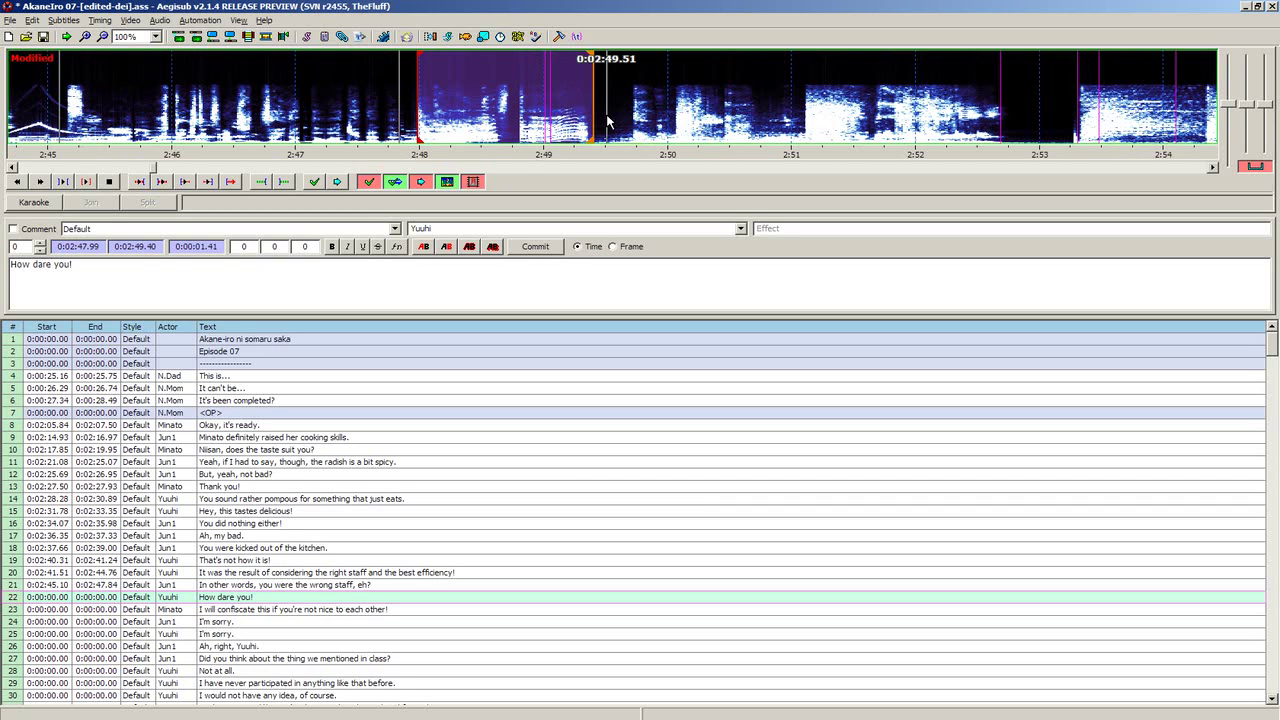
{"action": "key", "text": "g"}
Step: Play through the audio following line 22 to locate the speech for line 23, "I will confiscate this if you're not nice to each other!"
{"action": "left_click", "coordinate": [634, 115]}
{"action": "scroll", "coordinate": [760, 107], "scroll_direction": "down", "scroll_amount": 1}
{"action": "right_click", "coordinate": [927, 96]}
{"action": "scroll", "coordinate": [927, 95], "scroll_direction": "down", "scroll_amount": 1}
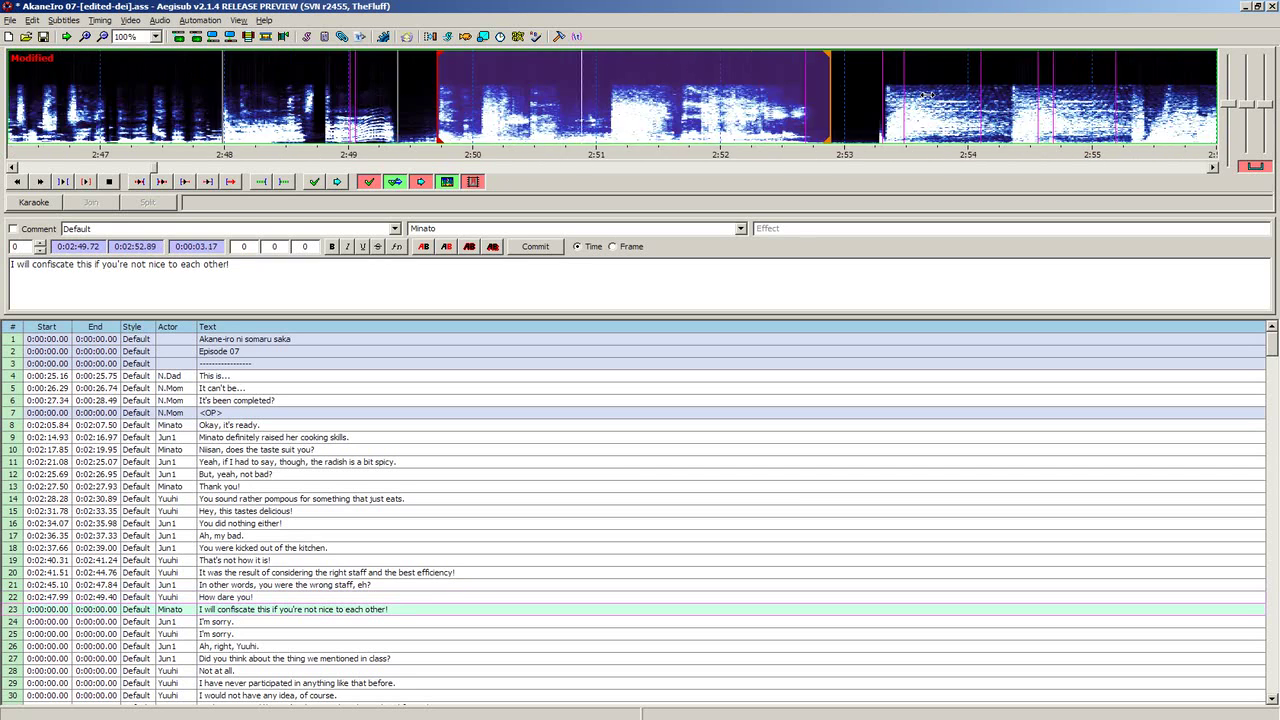
{"action": "scroll", "coordinate": [928, 95], "scroll_direction": "down", "scroll_amount": 4}
{"action": "right_click", "coordinate": [836, 100]}
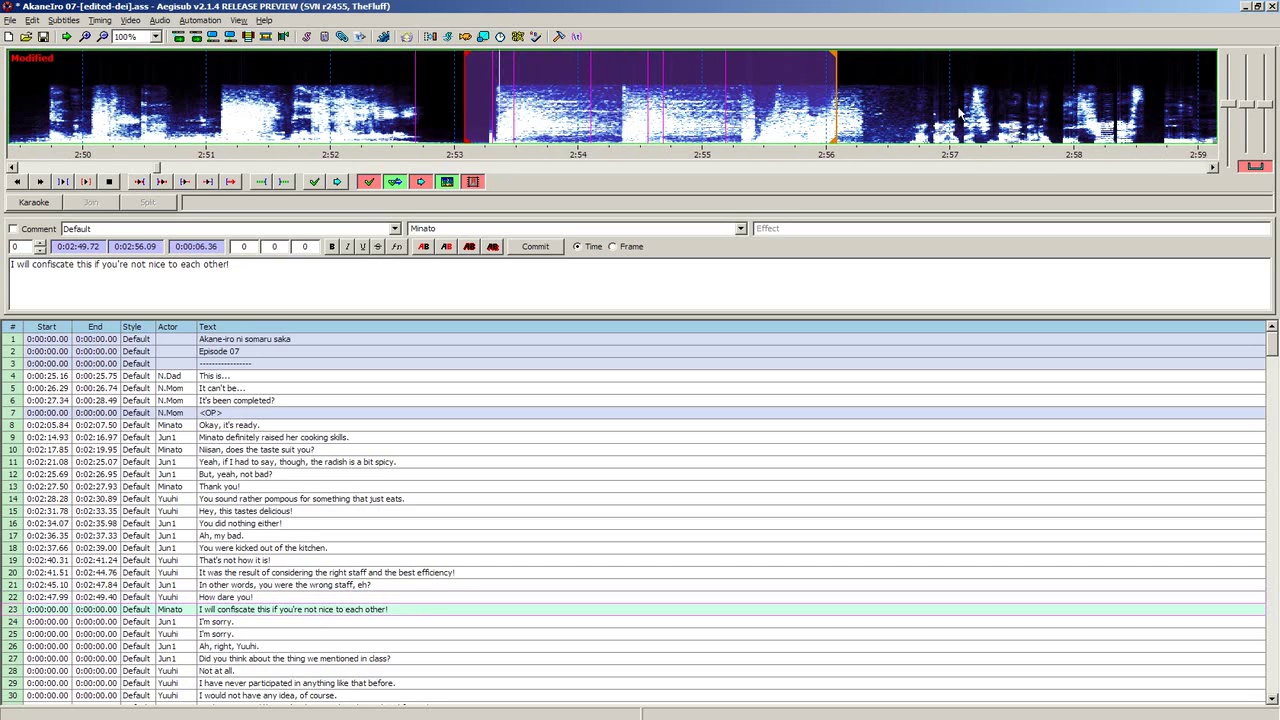
{"action": "scroll", "coordinate": [740, 115], "scroll_direction": "down", "scroll_amount": 3}
{"action": "right_click", "coordinate": [891, 112]}
{"action": "scroll", "coordinate": [891, 112], "scroll_direction": "down", "scroll_amount": 1}
{"action": "right_click", "coordinate": [894, 112]}
{"action": "right_click", "coordinate": [843, 114]}
{"action": "scroll", "coordinate": [880, 114], "scroll_direction": "down", "scroll_amount": 1}
{"action": "right_click", "coordinate": [986, 115]}
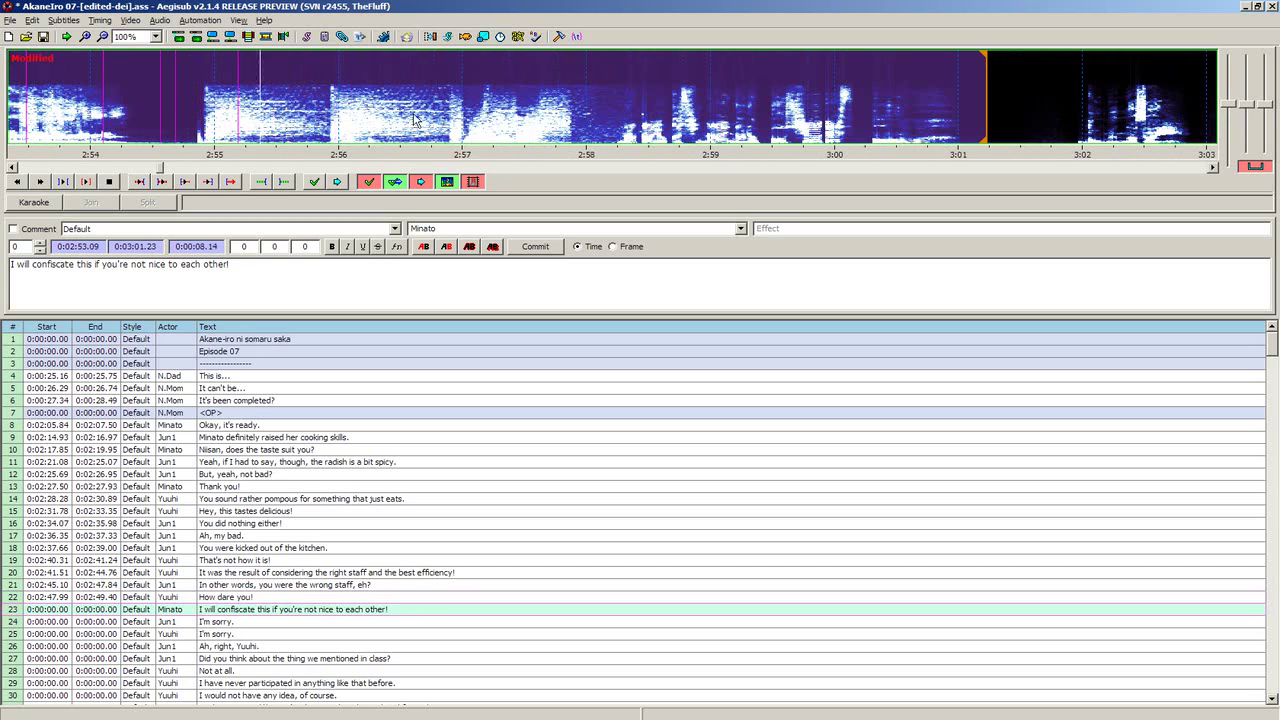
{"action": "scroll", "coordinate": [585, 112], "scroll_direction": "down", "scroll_amount": 1}
{"action": "right_click", "coordinate": [779, 100]}
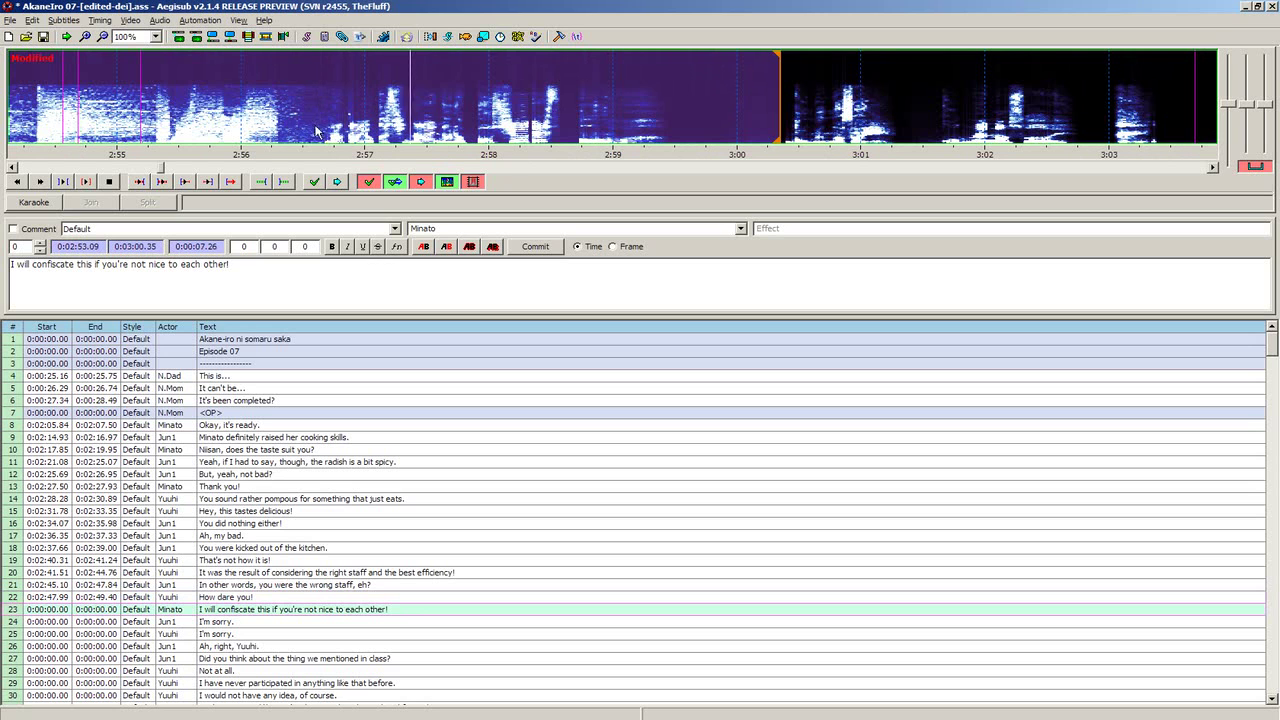
Step: Time line 23 from about 0:02:56.69 to about 0:02:58.56 and commit it
{"action": "left_click", "coordinate": [330, 128]}
{"action": "right_click", "coordinate": [840, 100]}
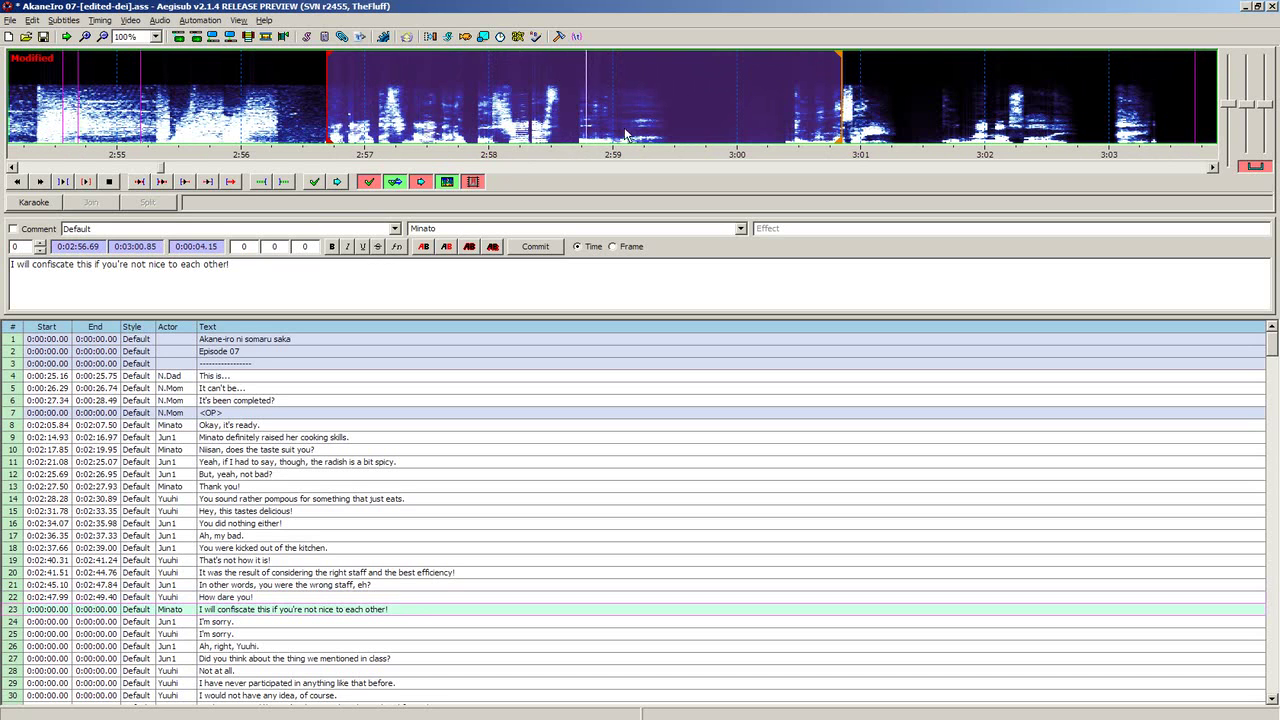
{"action": "right_click", "coordinate": [556, 100]}
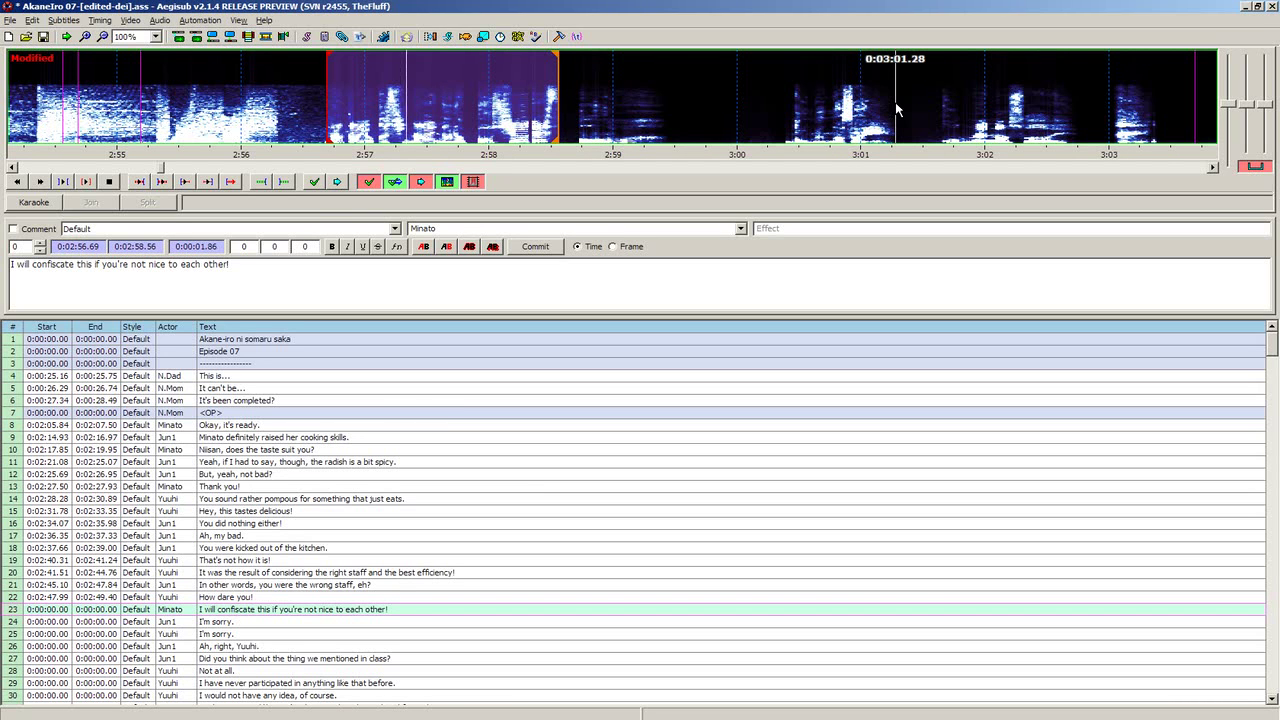
{"action": "key", "text": "g"}
Step: Time line 24, the first "I'm sorry.", from about 0:03:00.41 to about 0:03:01.27 and commit it
{"action": "key", "text": "f"}
{"action": "key", "text": "f"}
{"action": "right_click", "coordinate": [936, 108]}
{"action": "left_click", "coordinate": [594, 130]}
{"action": "key", "text": "s"}
{"action": "right_click", "coordinate": [694, 128]}
{"action": "key", "text": "g"}
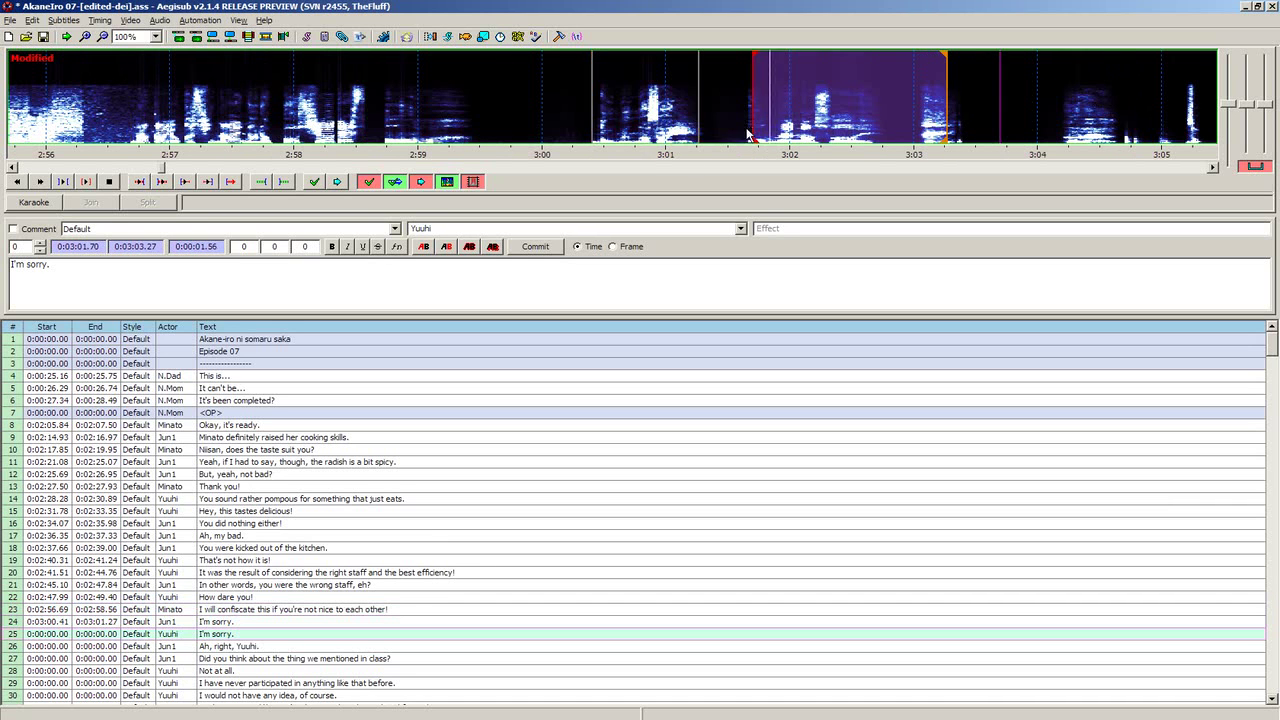
Step: Time line 25, the second "I'm sorry.", from about 0:03:01.64 to about 0:03:02.71 and commit it
{"action": "right_click", "coordinate": [705, 133]}
{"action": "key", "text": "s"}
{"action": "key", "text": "f"}
{"action": "right_click", "coordinate": [585, 129]}
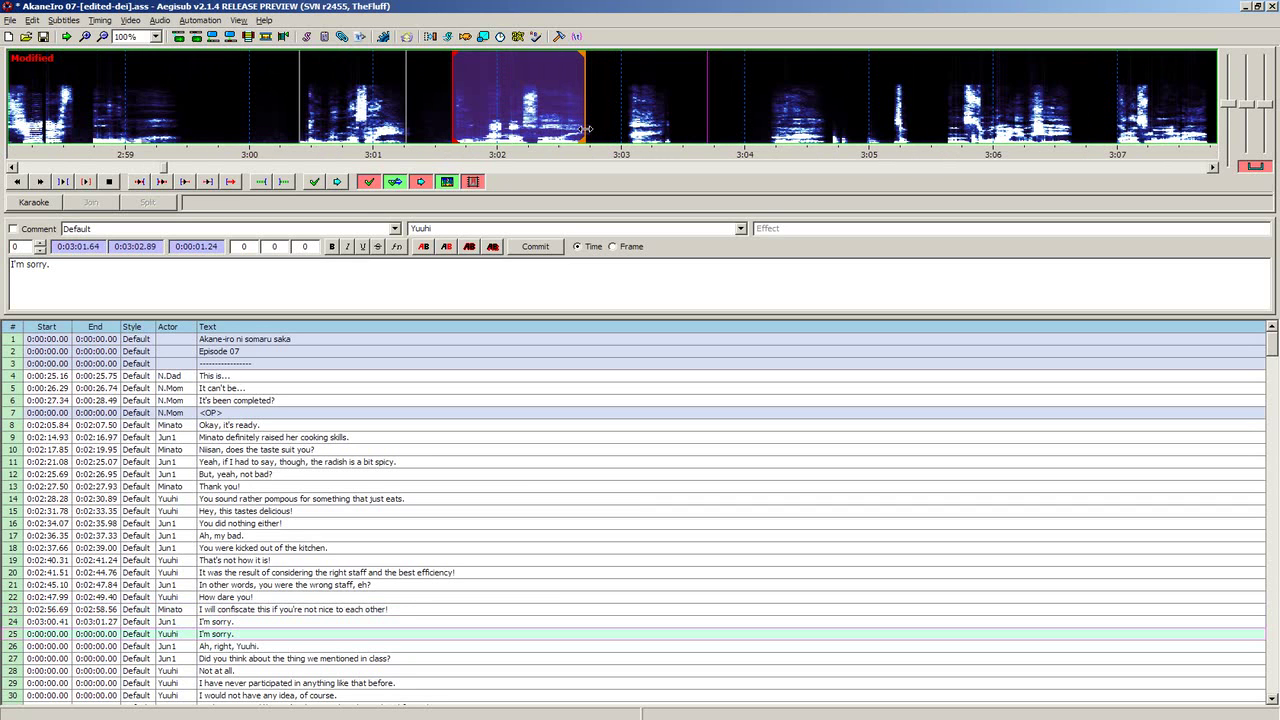
{"action": "key", "text": "g"}
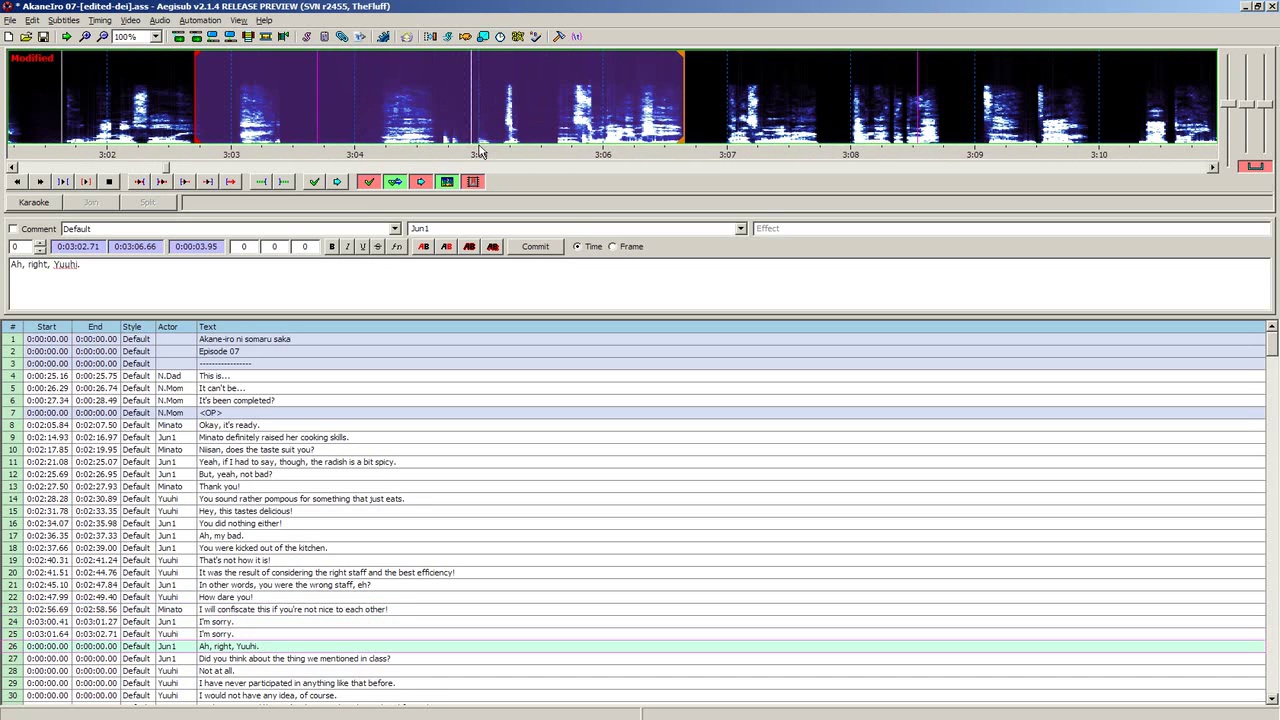
Step: Time line 26, beginning "Ah, right", from about 0:03:05.20 to about 0:03:06.64 and commit it
{"action": "left_click", "coordinate": [514, 136]}
{"action": "left_click_drag", "start_coordinate": [411, 130], "coordinate": [277, 121]}
{"action": "mouse_move", "coordinate": [798, 88]}
{"action": "left_mouse_down"}
{"action": "mouse_move", "coordinate": [441, 108]}
{"action": "mouse_move", "coordinate": [585, 118]}
{"action": "left_mouse_up"}
{"action": "key", "text": "space"}
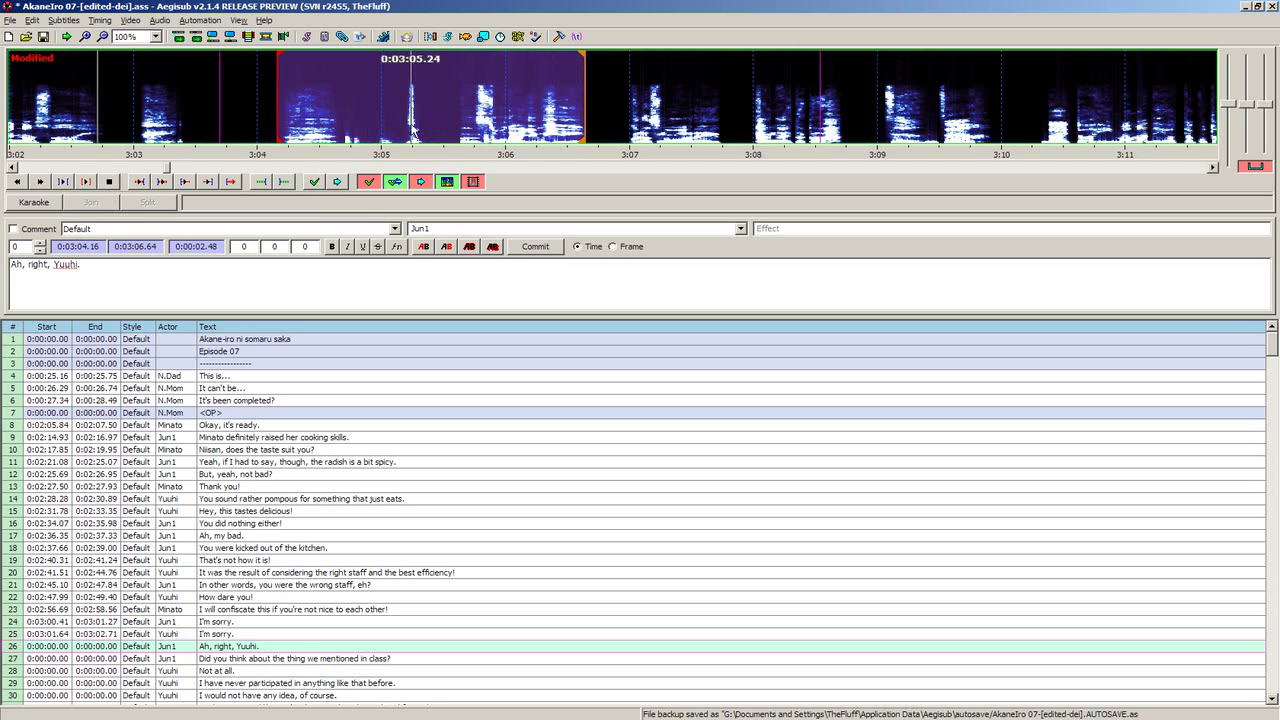
{"action": "left_click", "coordinate": [407, 110]}
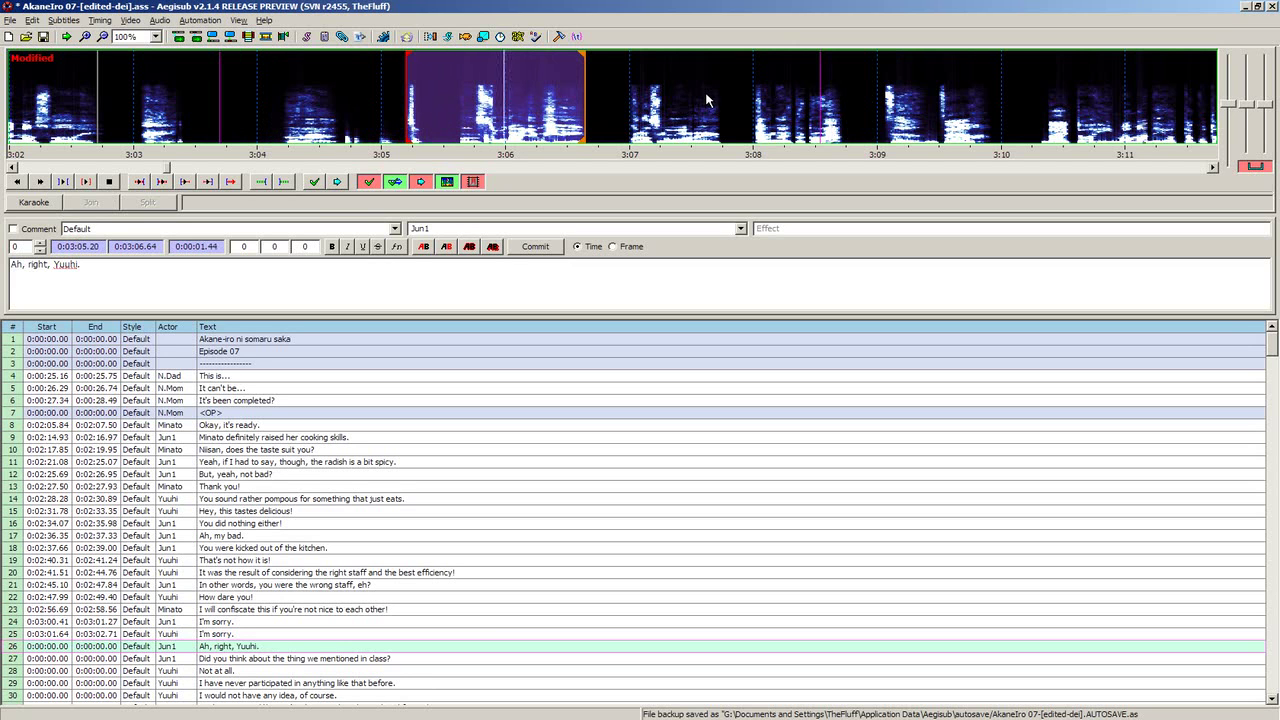
{"action": "key", "text": "g"}
Step: Time line 27, "Did you think about the thing we mentioned in class?", from about 0:03:06.96 to about 0:03:08.46 and commit it
{"action": "left_click", "coordinate": [624, 130]}
{"action": "key", "text": "f"}
{"action": "key", "text": "f"}
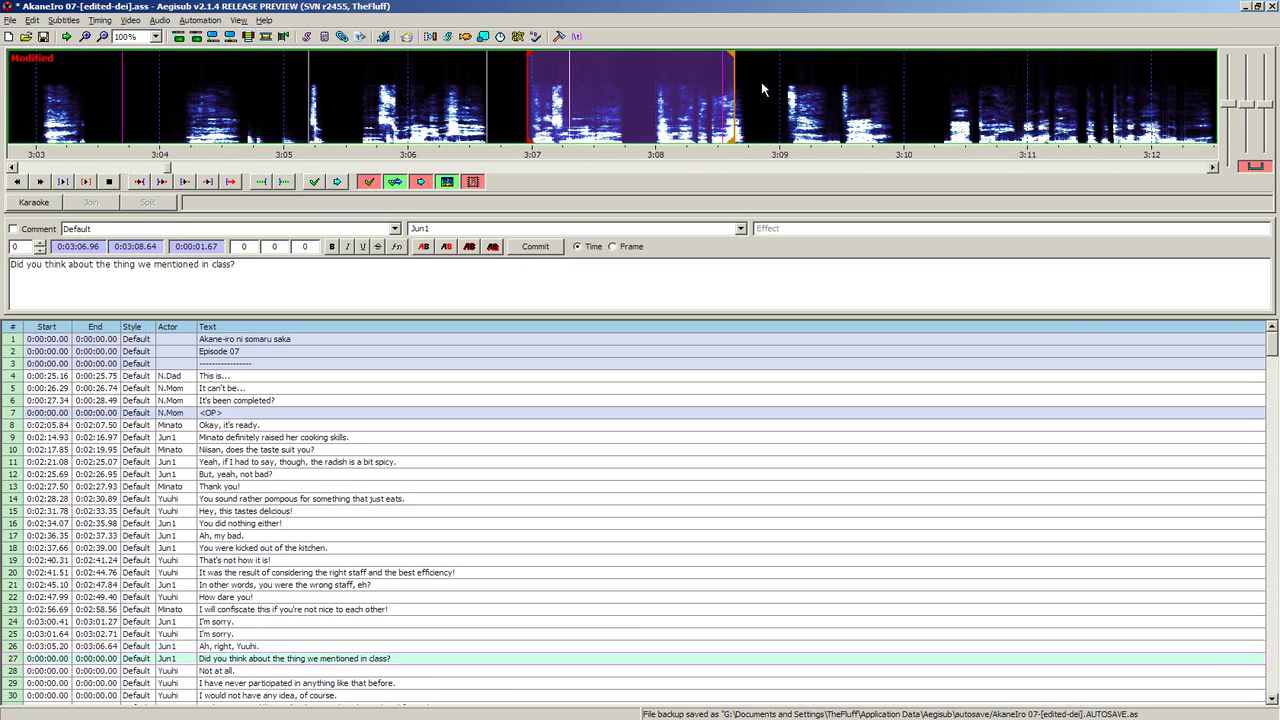
{"action": "right_click", "coordinate": [796, 113]}
{"action": "right_click", "coordinate": [615, 129]}
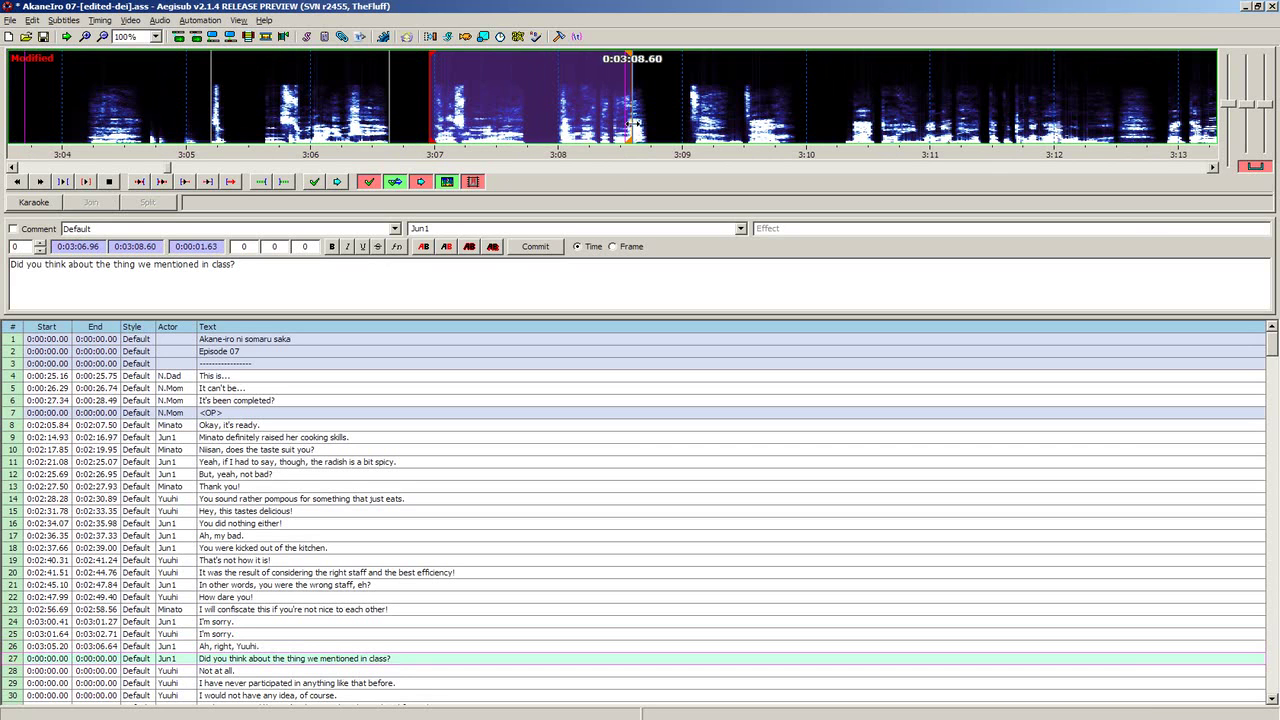
{"action": "key", "text": "f"}
{"action": "right_click", "coordinate": [540, 124]}
{"action": "left_click_drag", "start_coordinate": [538, 122], "coordinate": [530, 122]}
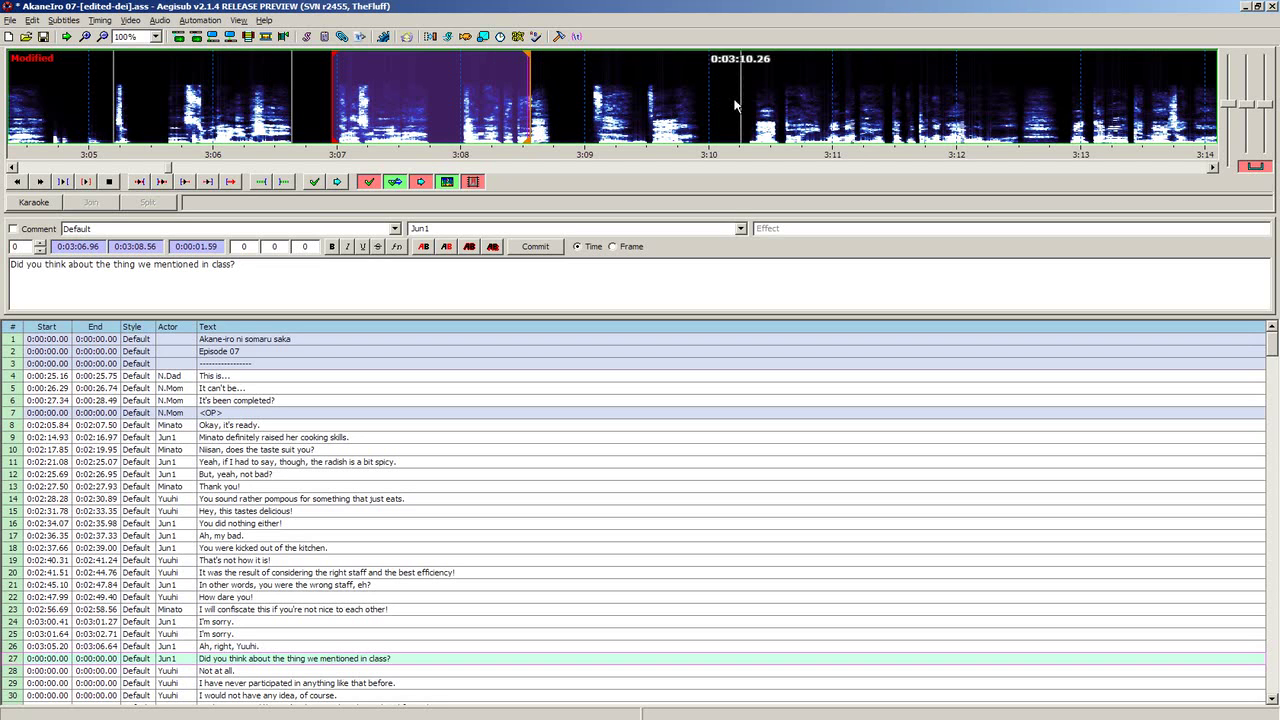
{"action": "left_click_drag", "start_coordinate": [528, 113], "coordinate": [516, 113]}
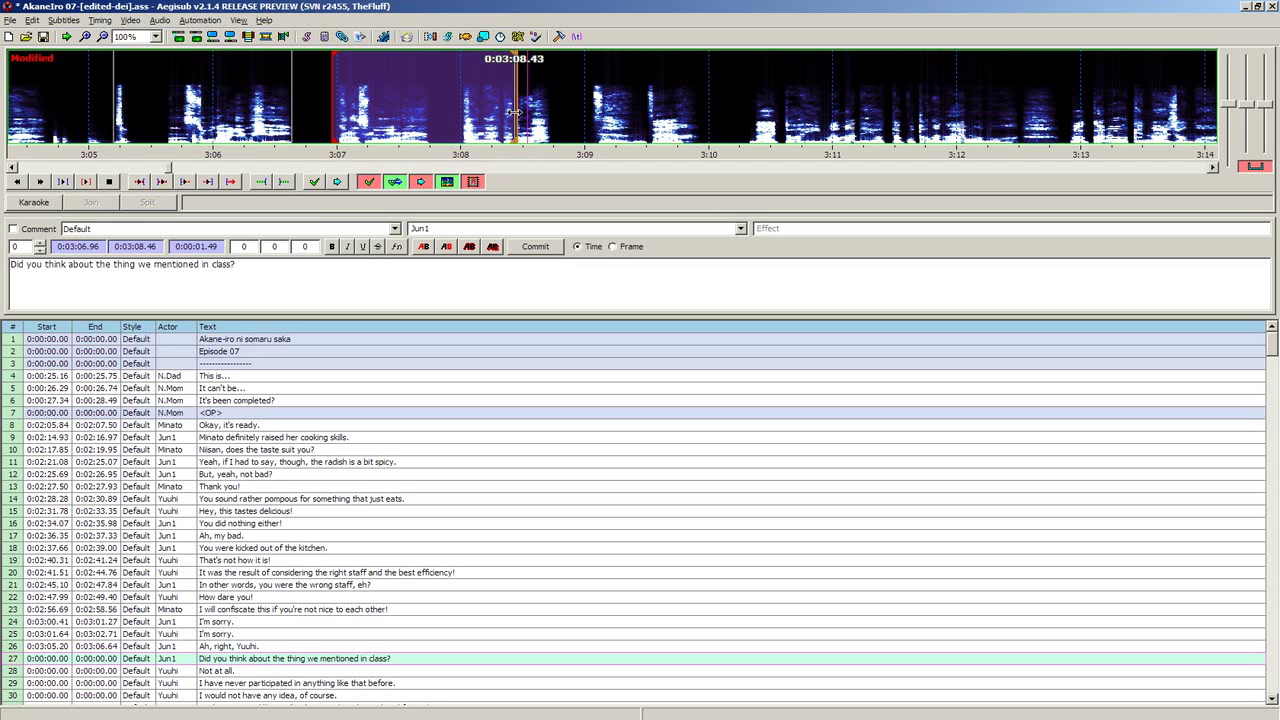
{"action": "key", "text": "g"}
{"action": "key", "text": "x"}
{"action": "key", "text": "z"}
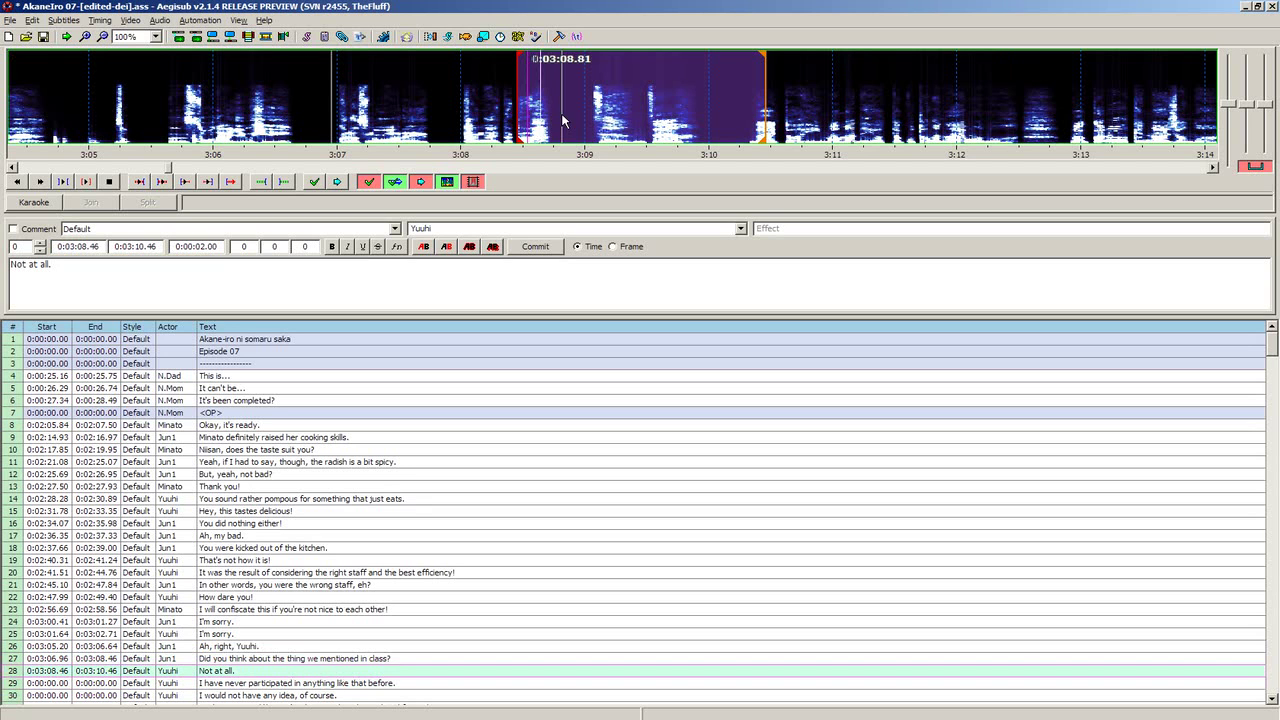
Step: Time line 28, "Not at all.", from about 0:03:09.07 to about 0:03:09.88 and commit it
{"action": "left_click", "coordinate": [596, 100]}
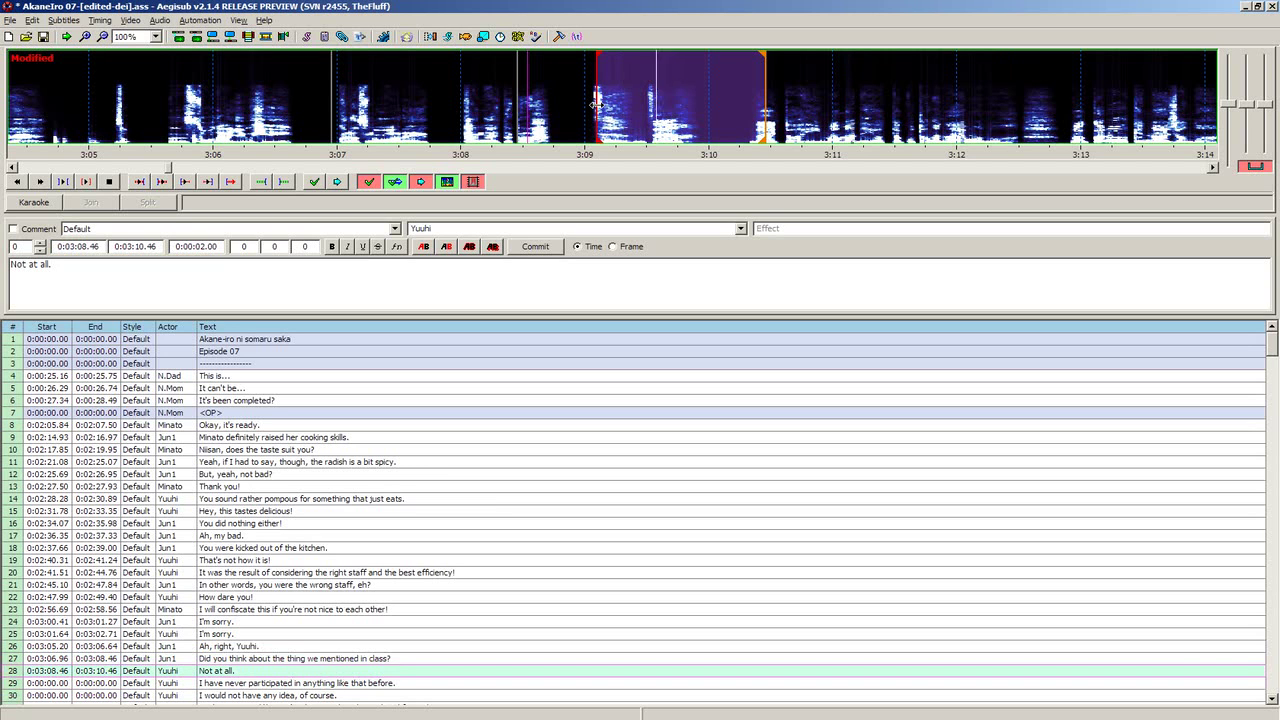
{"action": "right_click", "coordinate": [693, 131]}
{"action": "scroll", "coordinate": [627, 131], "scroll_direction": "down", "scroll_amount": 3}
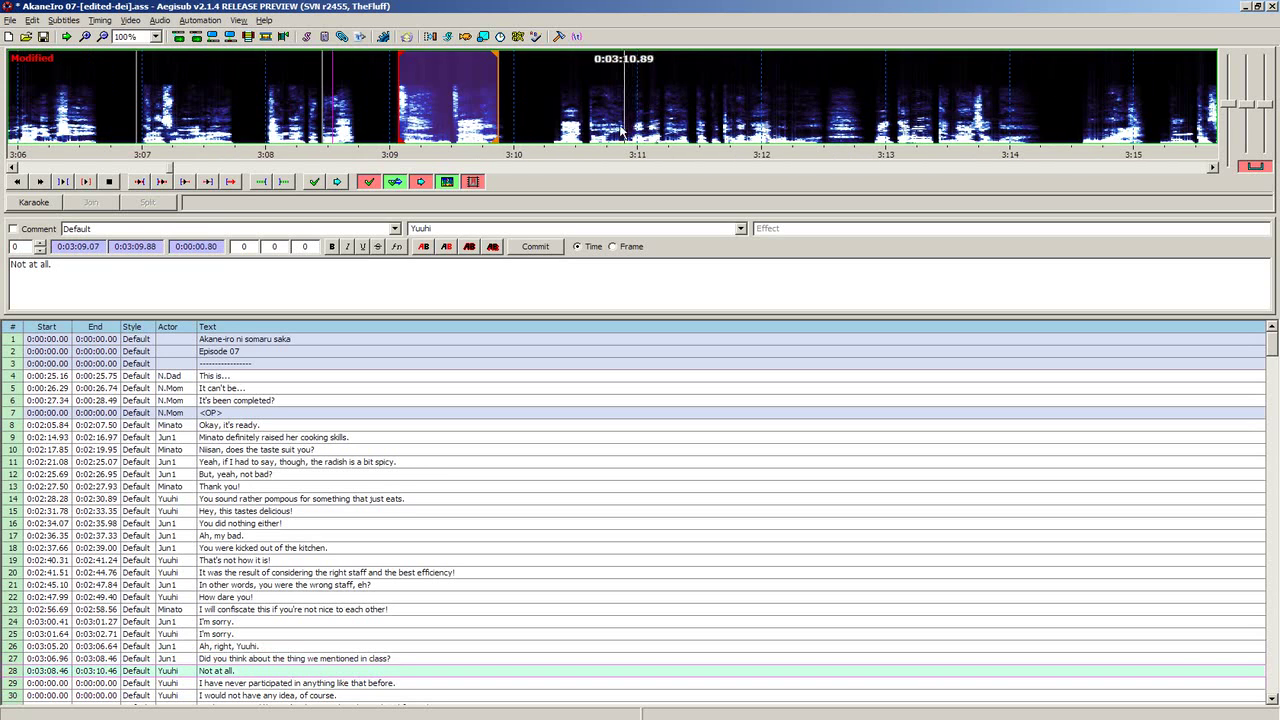
{"action": "key", "text": "g"}
Step: Time line 29, beginning "I have never participated", from about 0:03:10.35 to about 0:03:12.46 and commit it
{"action": "left_click", "coordinate": [557, 131]}
{"action": "right_click", "coordinate": [1064, 115]}
{"action": "scroll", "coordinate": [900, 108], "scroll_direction": "down", "scroll_amount": 4}
{"action": "right_click", "coordinate": [840, 105]}
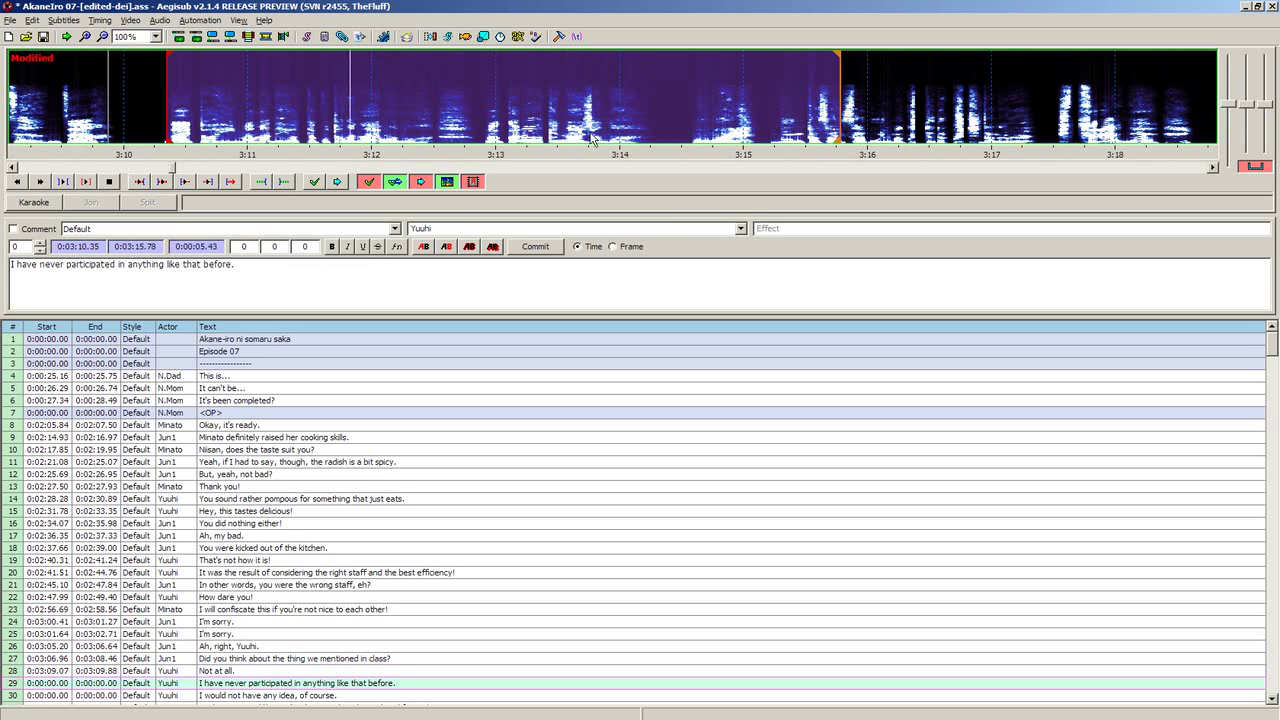
{"action": "right_click", "coordinate": [429, 135]}
{"action": "key", "text": "g"}
Step: Time line 30, "I would not have any idea, of course.", from about 0:03:12.92 to about 0:03:14.16 and commit it
{"action": "left_click", "coordinate": [485, 120]}
{"action": "key", "text": "f"}
{"action": "right_click", "coordinate": [779, 130]}
{"action": "right_click", "coordinate": [542, 122]}
{"action": "key", "text": "g"}
Step: Time line 31, beginning "Yeah, you sound like", from about 0:03:14.55 to about 0:03:17.33 and commit it
{"action": "left_click", "coordinate": [590, 120]}
{"action": "scroll", "coordinate": [590, 120], "scroll_direction": "down", "scroll_amount": 8}
{"action": "right_click", "coordinate": [760, 85]}
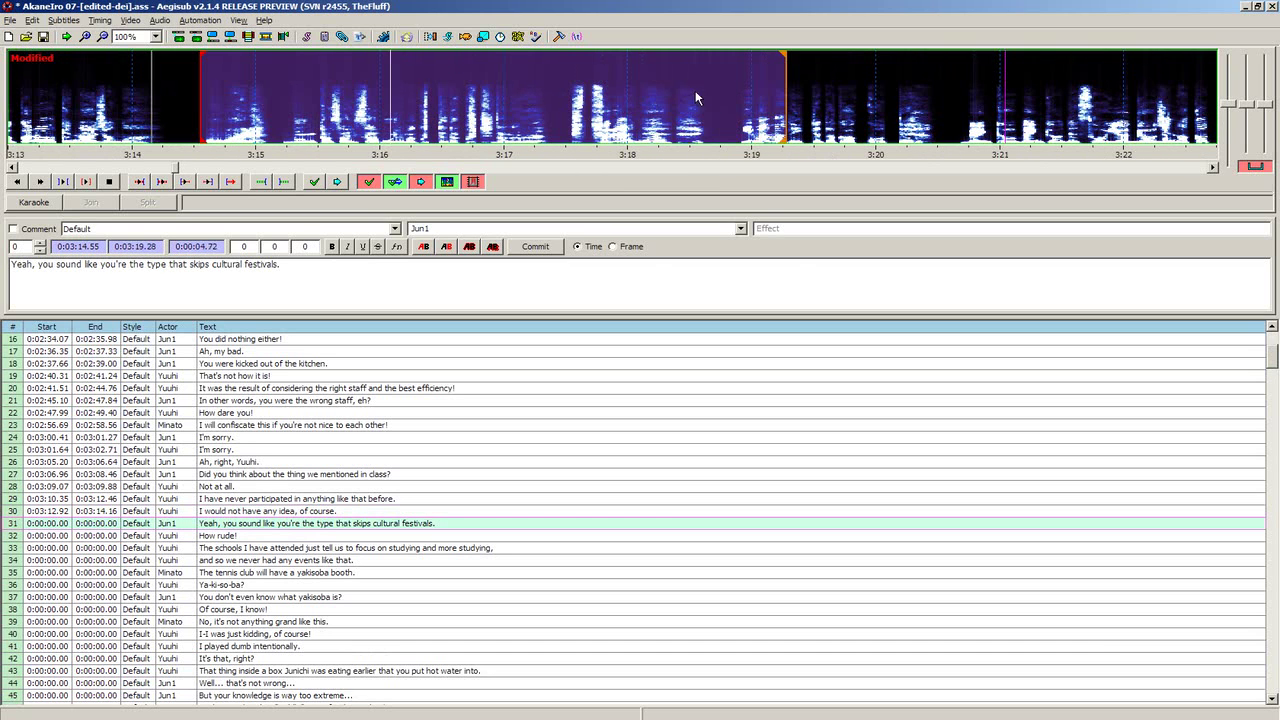
{"action": "scroll", "coordinate": [760, 85], "scroll_direction": "down", "scroll_amount": 2}
{"action": "right_click", "coordinate": [447, 110]}
{"action": "key", "text": "g"}
Step: Time line 32, "How rude!", from about 0:03:17.56 to about 0:03:18.66 and commit it
{"action": "left_click", "coordinate": [476, 112]}
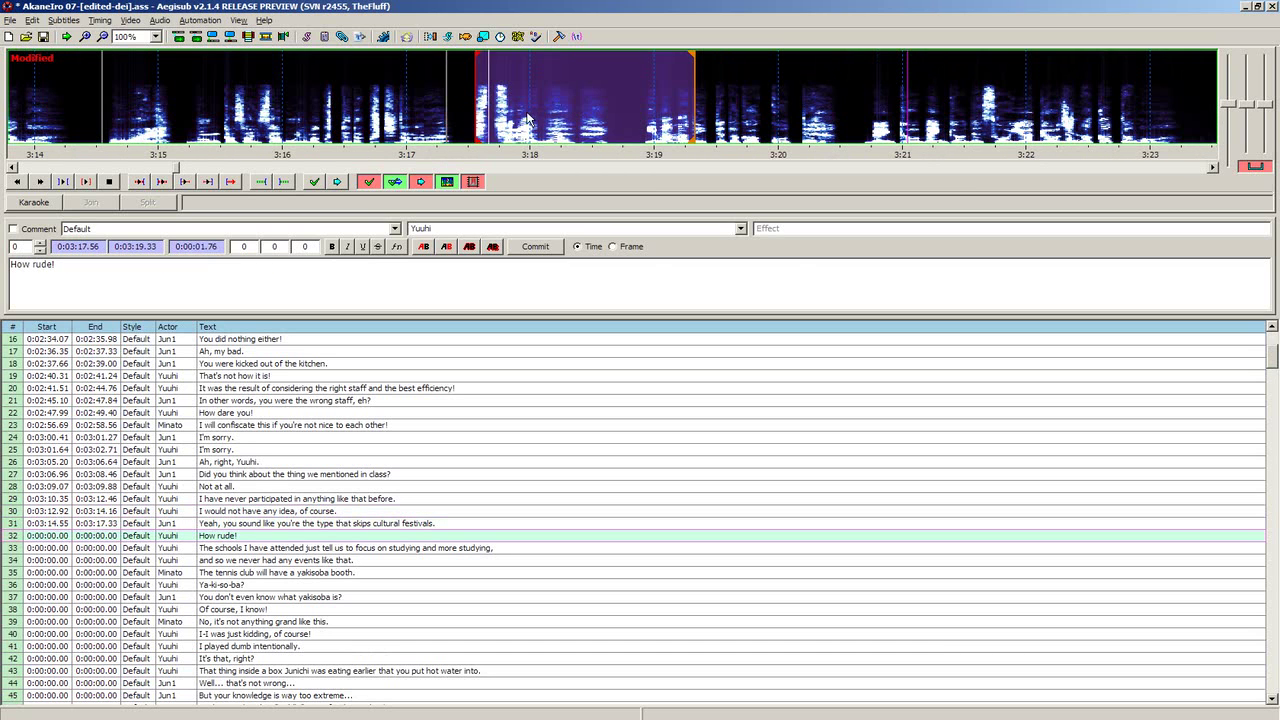
{"action": "right_click", "coordinate": [818, 115]}
{"action": "key", "text": "f"}
{"action": "right_click", "coordinate": [805, 118]}
{"action": "key", "text": "f"}
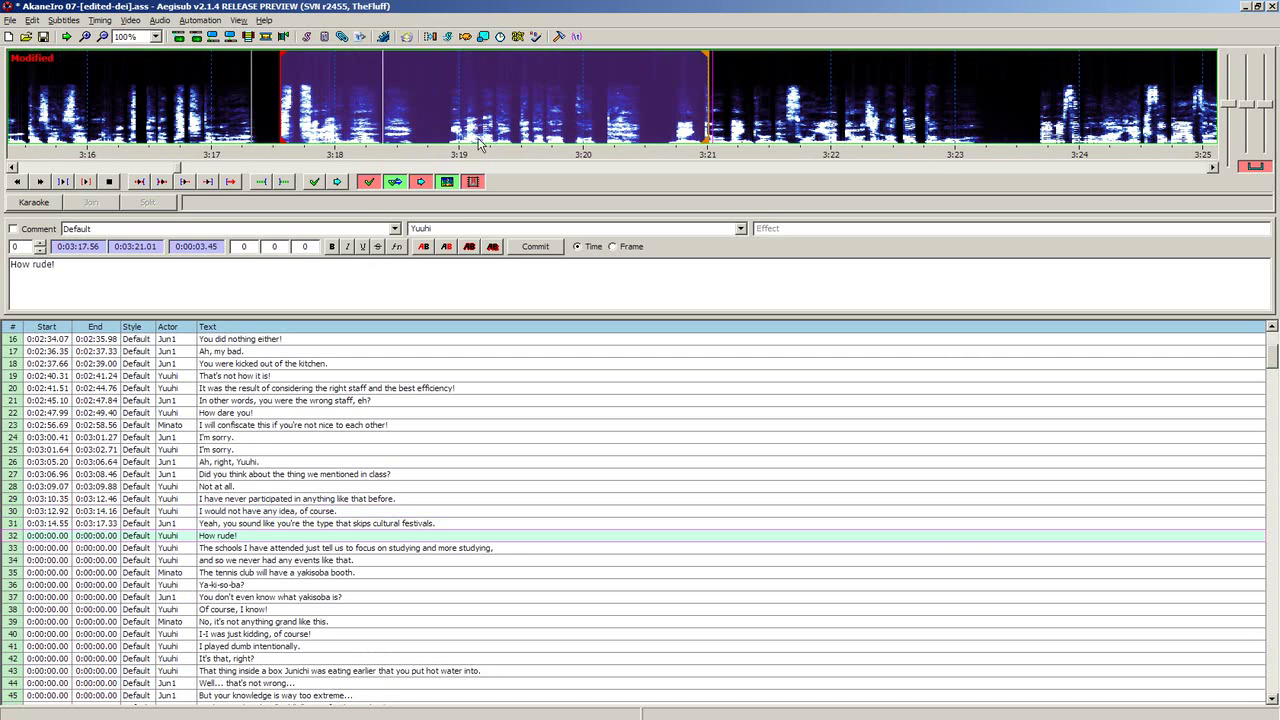
{"action": "right_click", "coordinate": [416, 122]}
{"action": "key", "text": "g"}
Step: Time line 33, beginning "The schools I have attended", from about 0:03:18.92 to about 0:03:20.43 and commit it
{"action": "left_click", "coordinate": [448, 112]}
{"action": "key", "text": "f"}
{"action": "right_click", "coordinate": [806, 112]}
{"action": "key", "text": "f"}
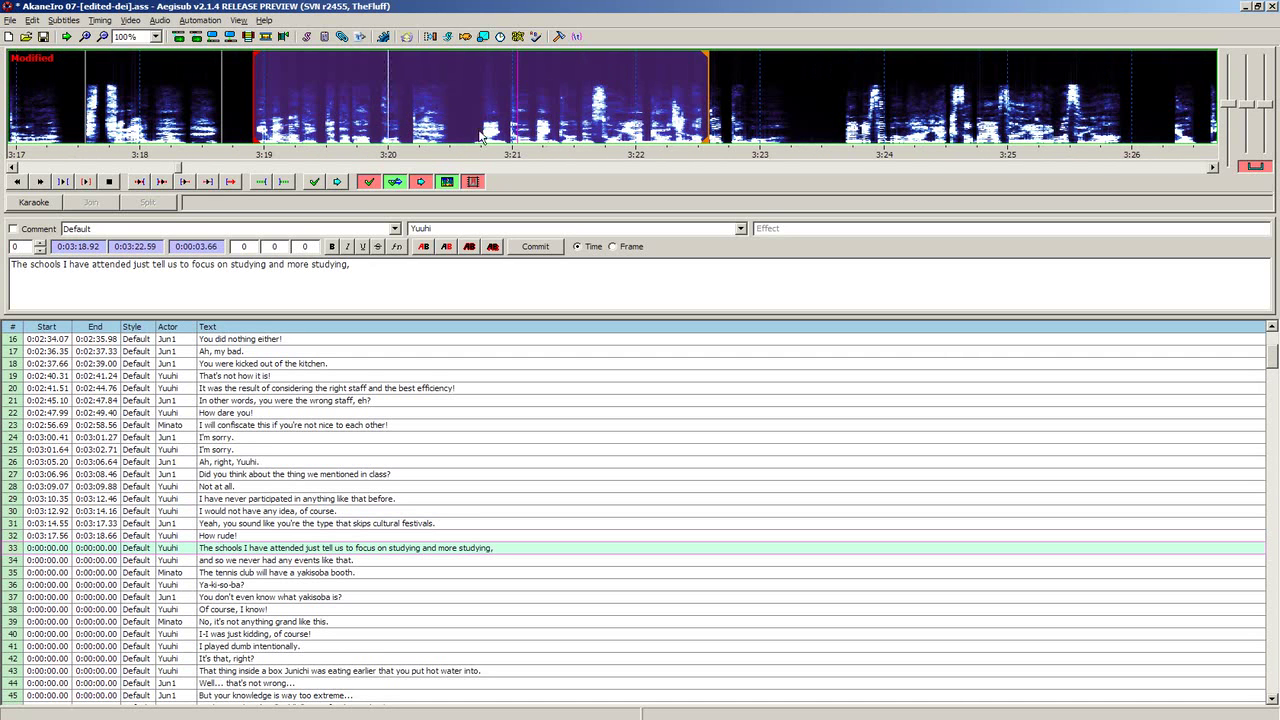
{"action": "right_click", "coordinate": [441, 126]}
{"action": "key", "text": "g"}
Step: Time line 34, "and so we never had any events like that.", from about 0:03:20.69 to about 0:03:23.19 and commit it
{"action": "left_click", "coordinate": [474, 110]}
{"action": "key", "text": "f"}
{"action": "right_click", "coordinate": [790, 88]}
{"action": "key", "text": "f"}
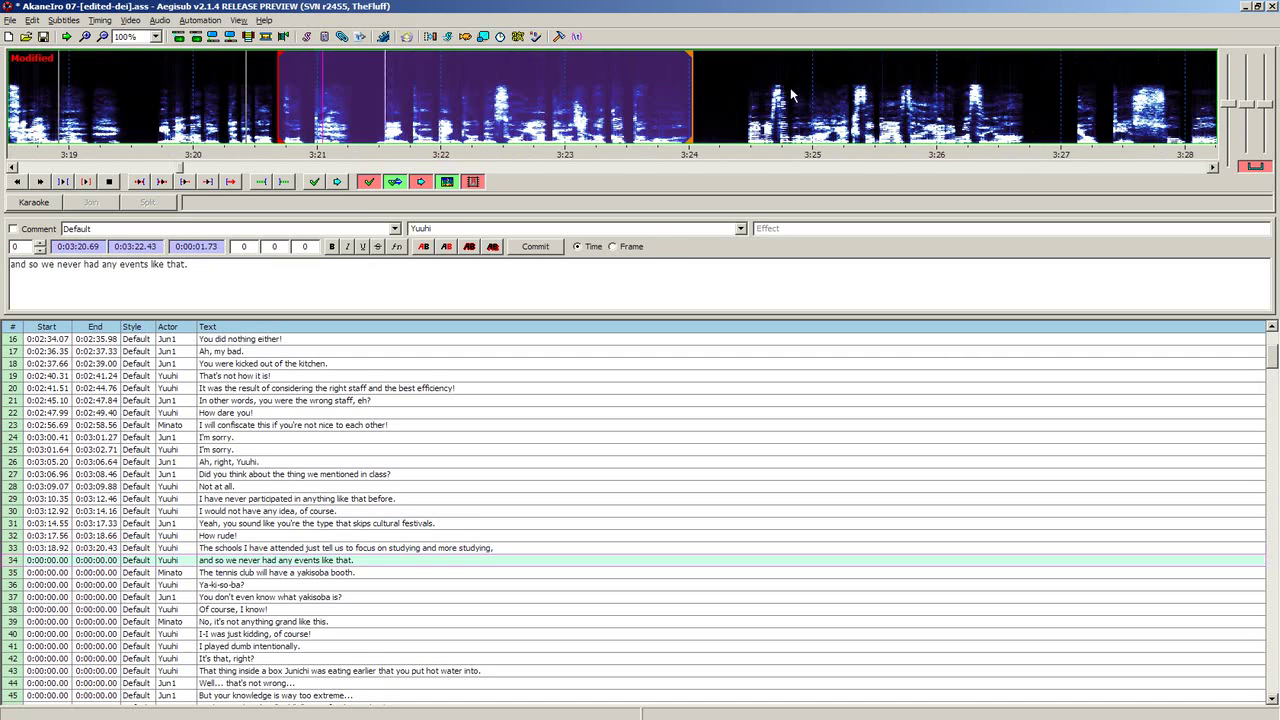
{"action": "key", "text": "f"}
{"action": "right_click", "coordinate": [490, 126]}
{"action": "key", "text": "g"}
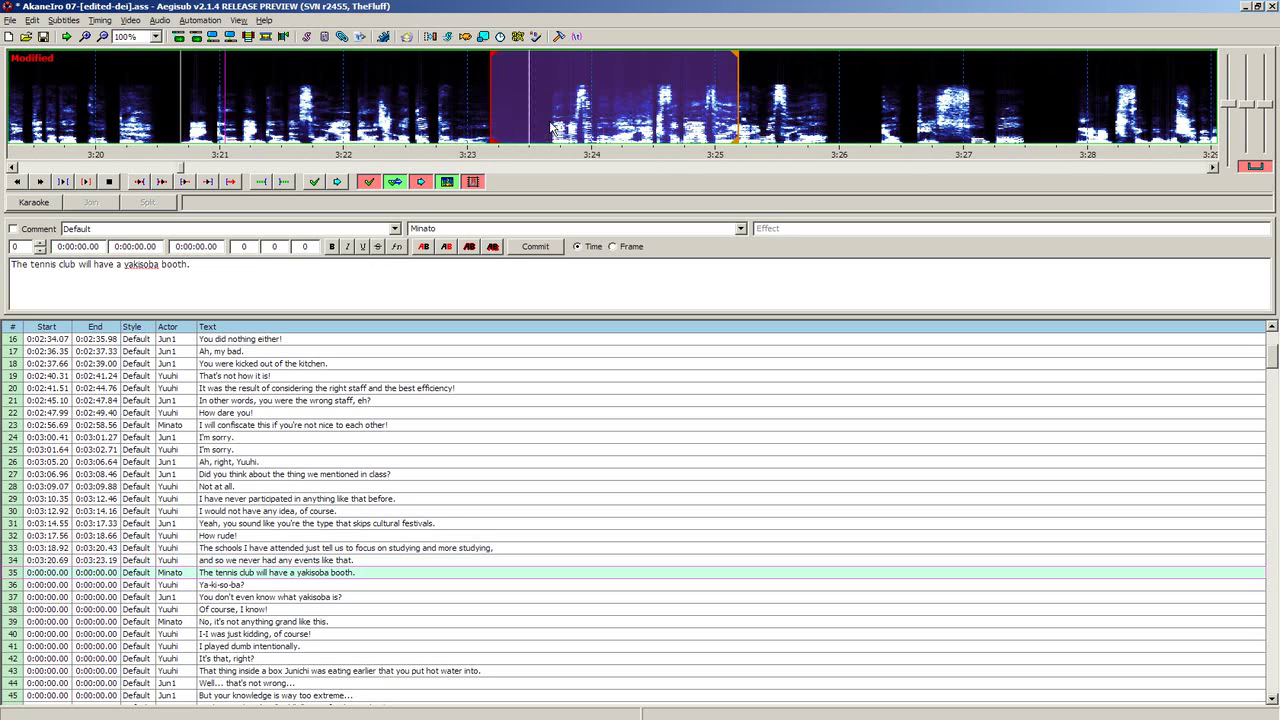
Step: Time line 35, "The tennis club will have a yakisoba booth.", from about 0:03:23.66 to about 0:03:25.92 and commit it
{"action": "left_click", "coordinate": [549, 115]}
{"action": "key", "text": "f"}
{"action": "right_click", "coordinate": [769, 94]}
{"action": "key", "text": "f"}
{"action": "scroll", "coordinate": [768, 94], "scroll_direction": "down", "scroll_amount": 2}
{"action": "right_click", "coordinate": [640, 110]}
{"action": "right_click", "coordinate": [536, 120]}
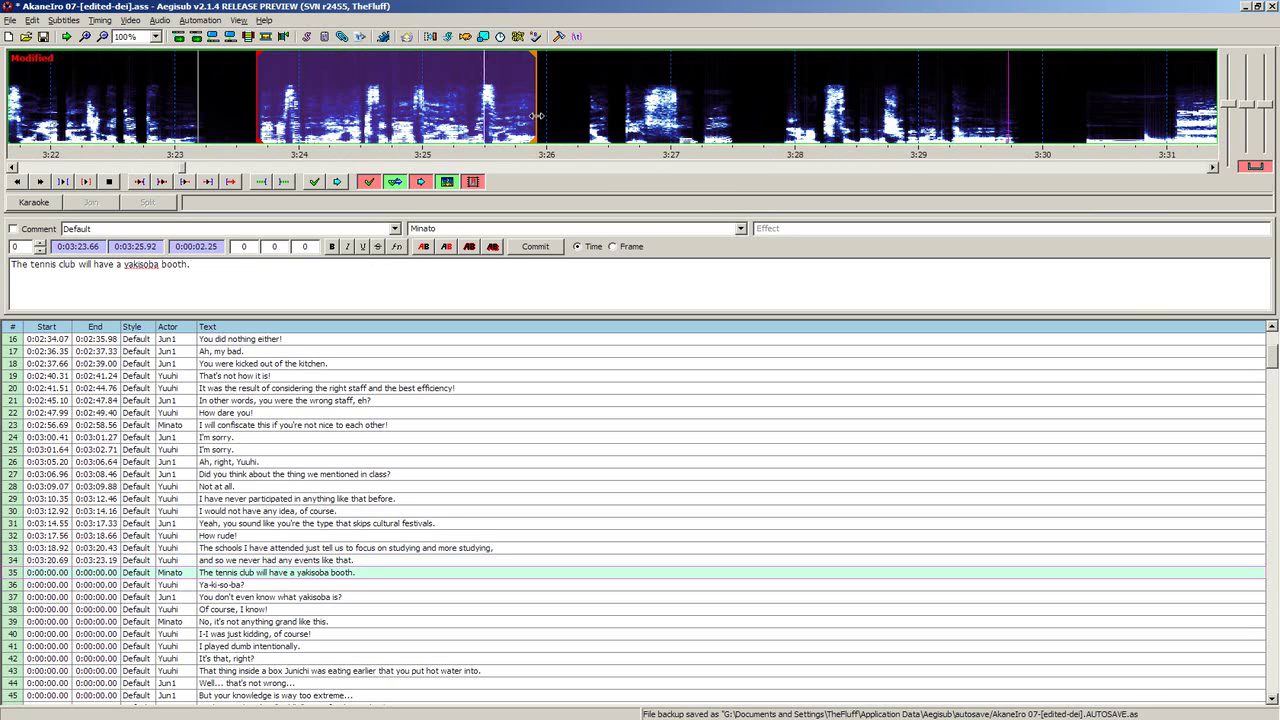
{"action": "key", "text": "g"}
Step: Time line 36, "Ya-ki-so-ba?", from about 0:03:26.27 to about 0:03:27.53 and commit it
{"action": "left_click", "coordinate": [582, 126]}
{"action": "right_click", "coordinate": [796, 104]}
{"action": "key", "text": "f"}
{"action": "key", "text": "s"}
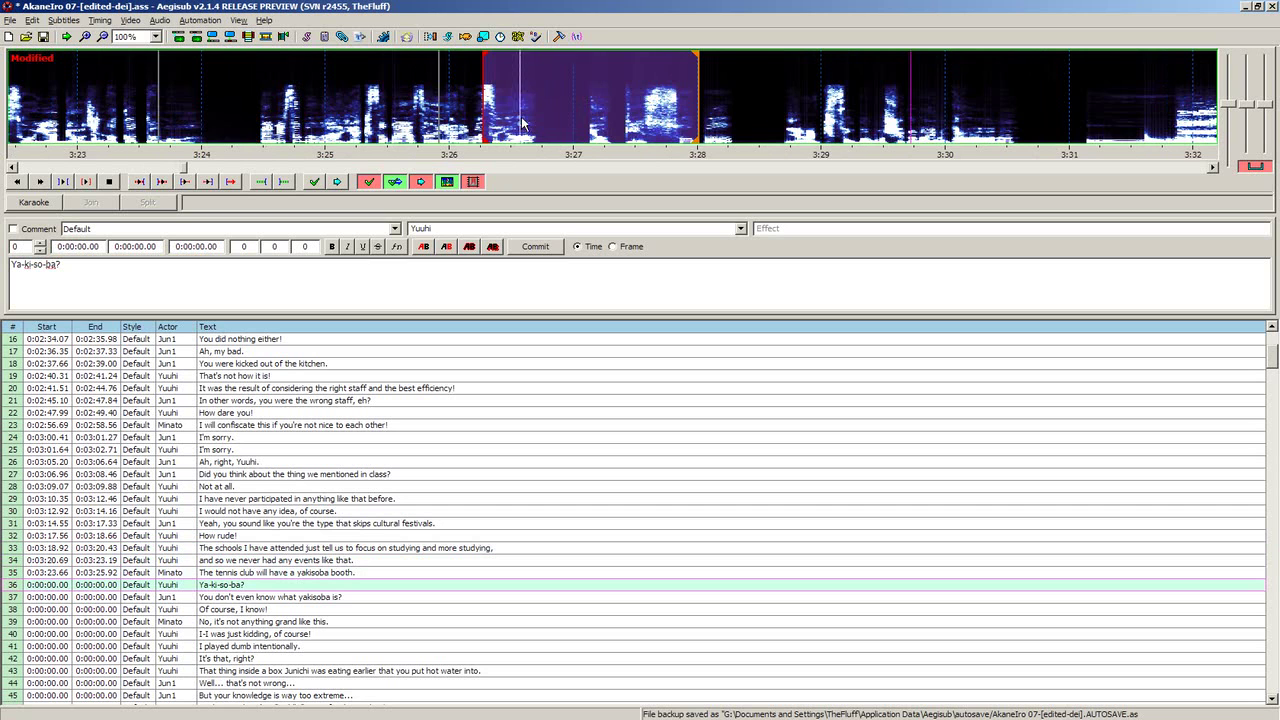
{"action": "key", "text": "f"}
{"action": "right_click", "coordinate": [520, 120]}
{"action": "right_click", "coordinate": [542, 120]}
{"action": "key", "text": "g"}
Step: Return to line 36, "Ya-ki-so-ba?", retime it from about 0:03:26.33 to about 0:03:27.50 and commit it
{"action": "left_click", "coordinate": [578, 115]}
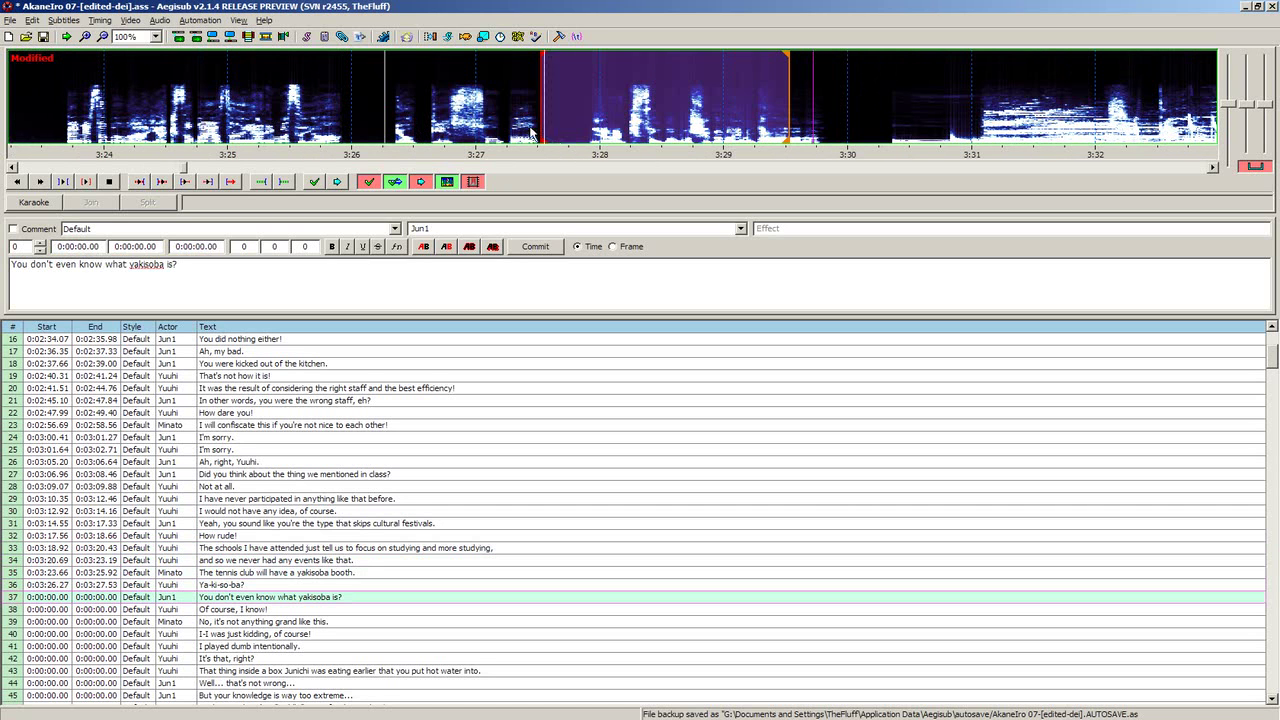
{"action": "key", "text": "z"}
{"action": "left_click", "coordinate": [395, 110]}
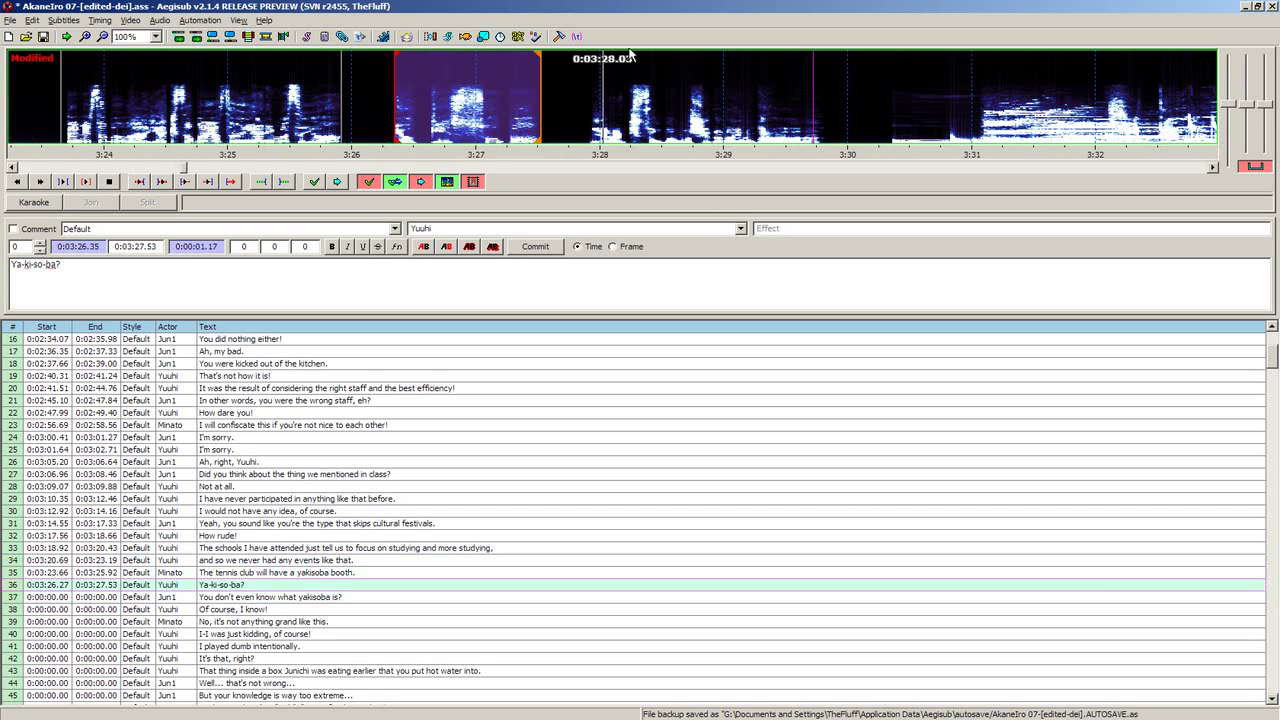
{"action": "left_click_drag", "start_coordinate": [380, 110], "coordinate": [656, 112]}
{"action": "left_click", "coordinate": [392, 100]}
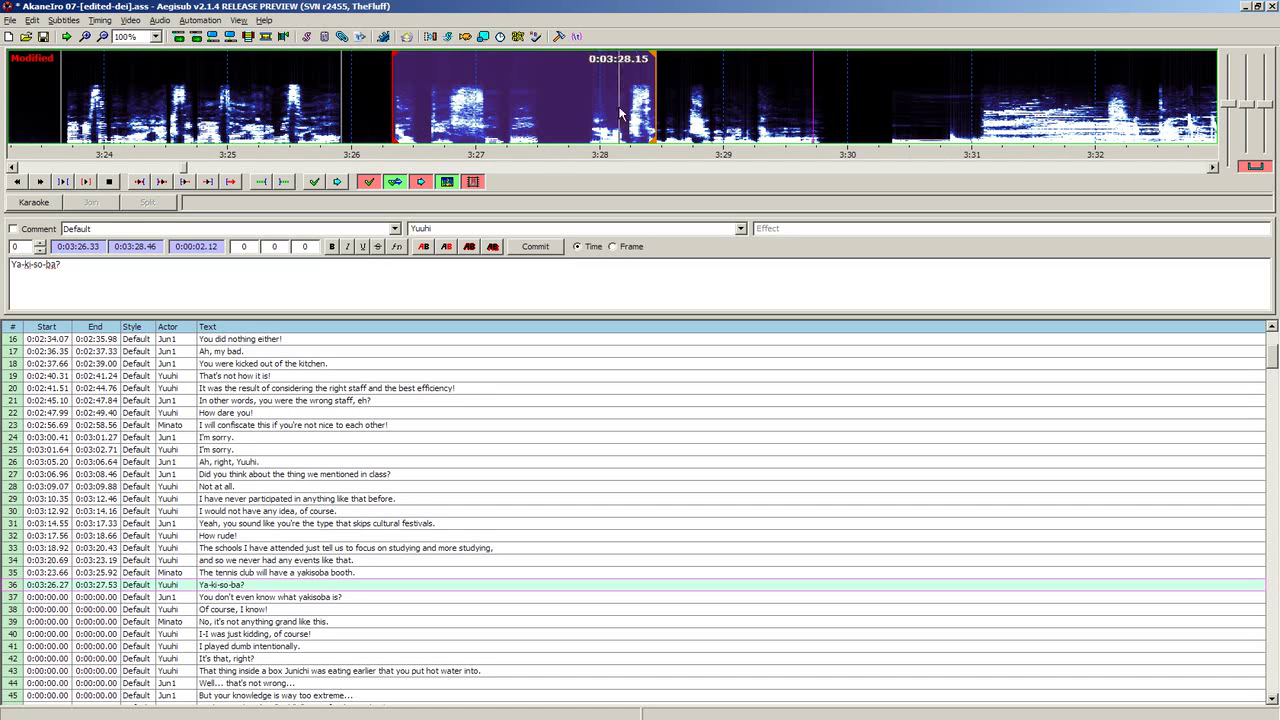
{"action": "key", "text": "f"}
{"action": "right_click", "coordinate": [761, 88]}
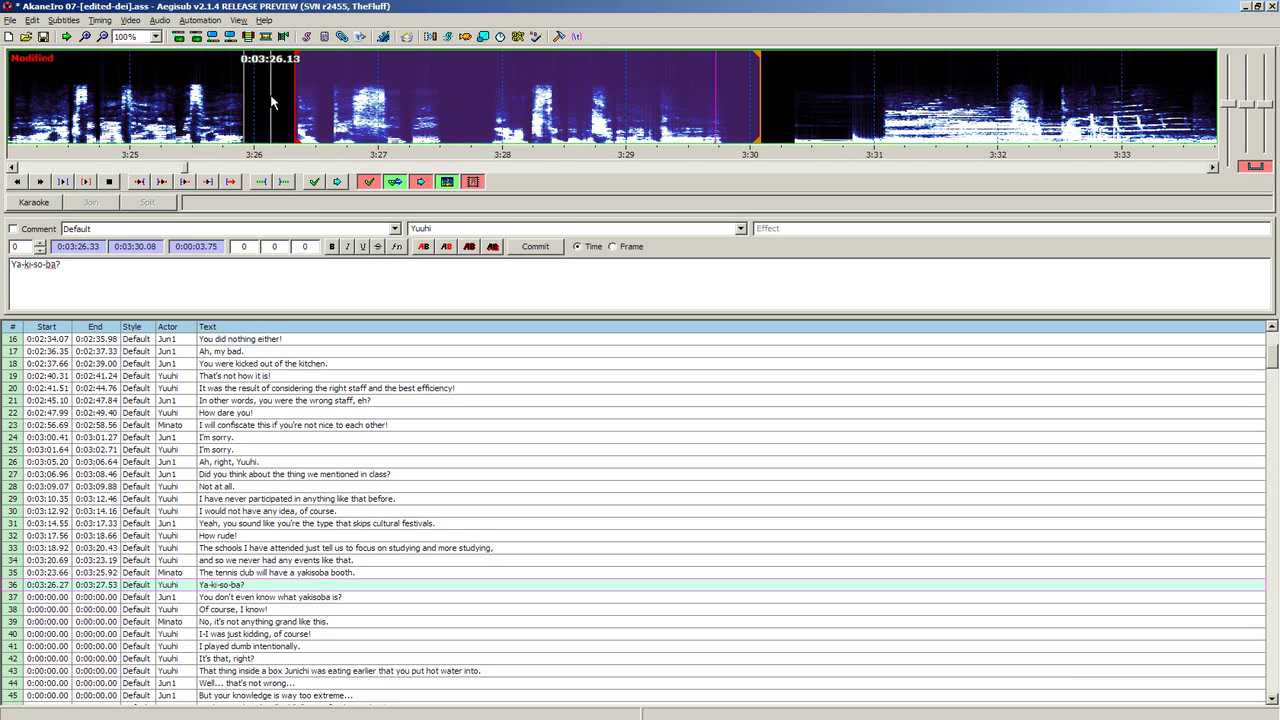
{"action": "right_click", "coordinate": [440, 125]}
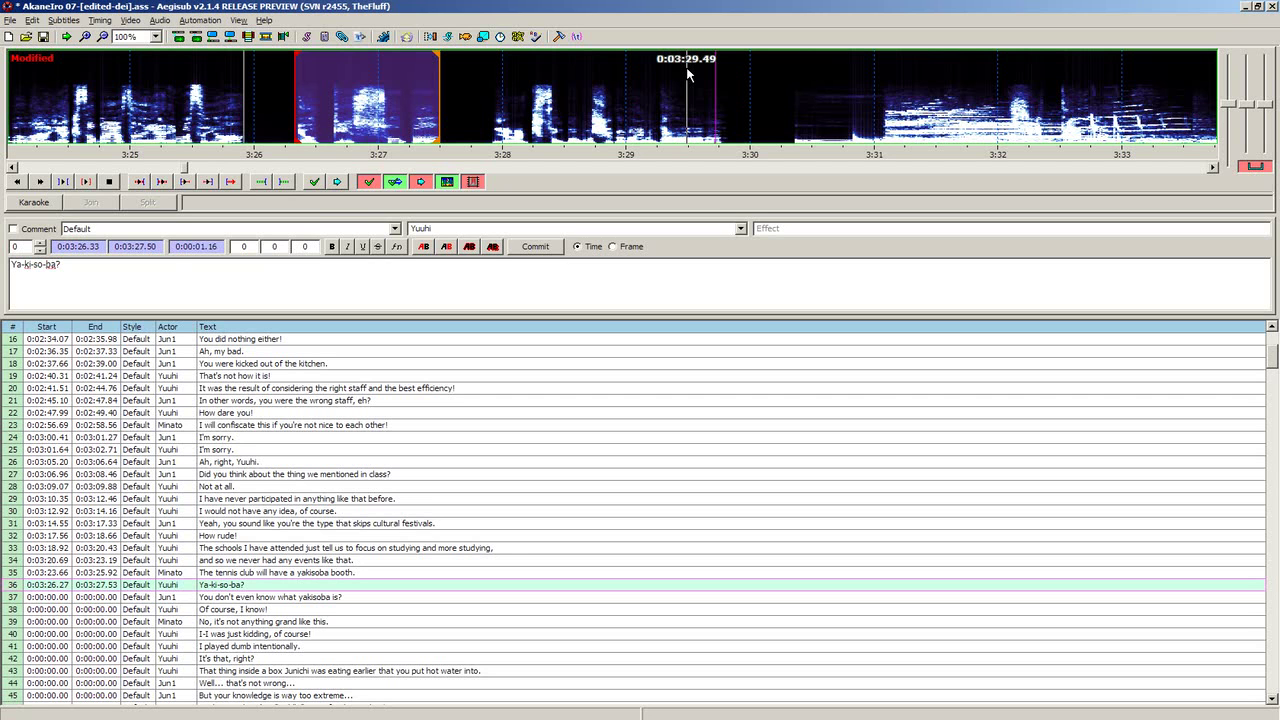
{"action": "key", "text": "g"}
Step: Time line 37, "You don't even know what yakisoba is?", from about 0:03:27.92 to about 0:03:29.59 and commit it
{"action": "left_click", "coordinate": [492, 95]}
{"action": "key", "text": "s"}
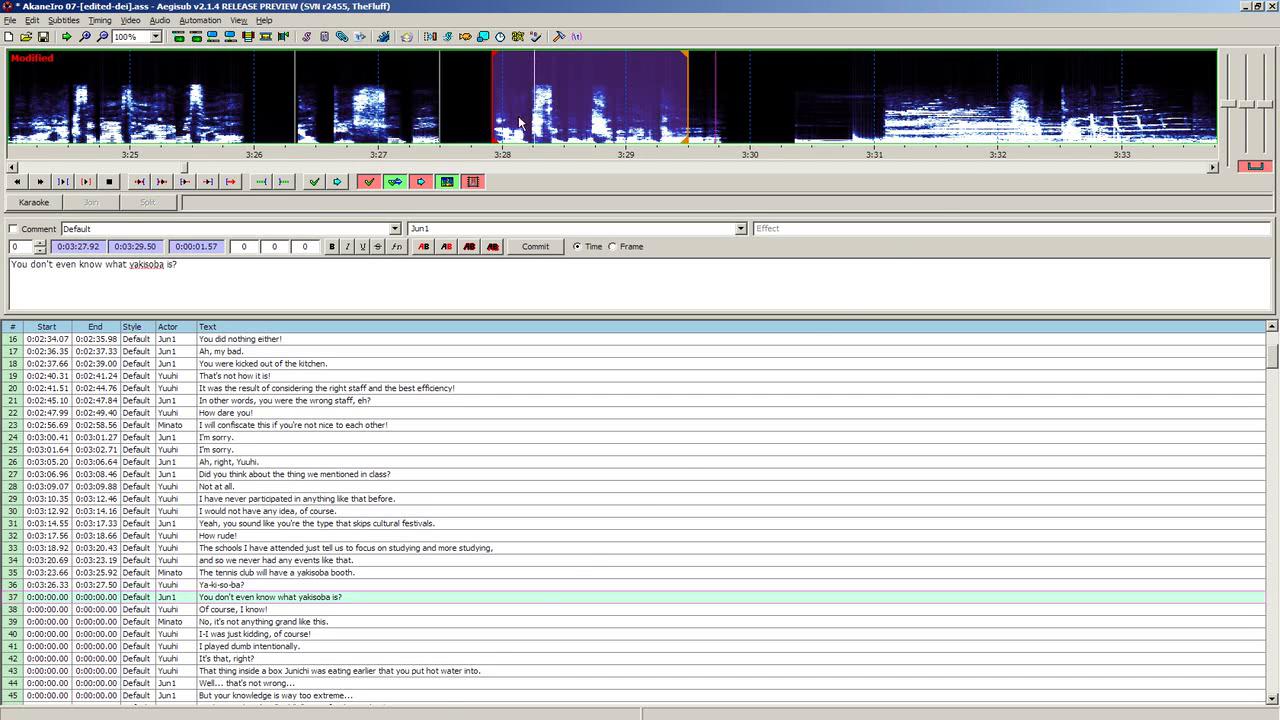
{"action": "key", "text": "f"}
{"action": "right_click", "coordinate": [709, 107]}
{"action": "right_click", "coordinate": [601, 108]}
{"action": "key", "text": "Return"}
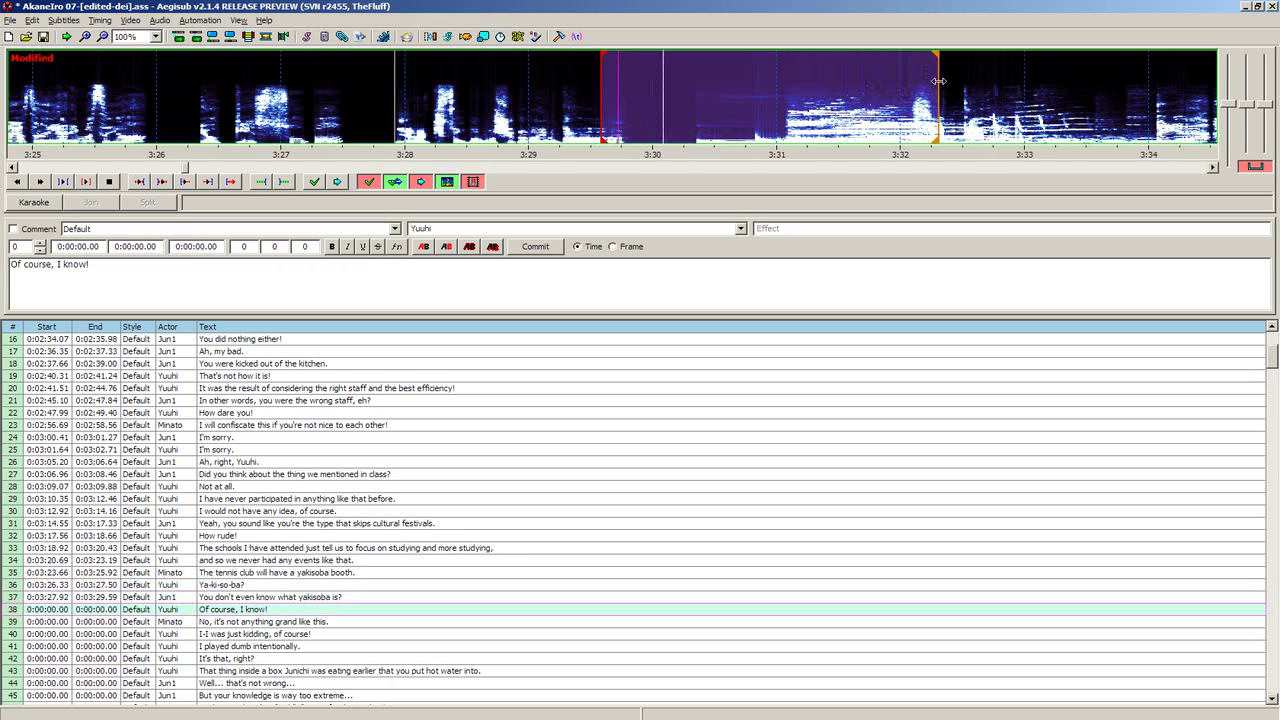
Step: Time line 38, "Of course, I know!", from about 0:03:32.06 to about 0:03:33.09 and commit it
{"action": "right_click", "coordinate": [862, 110]}
{"action": "key", "text": "f"}
{"action": "key", "text": "f"}
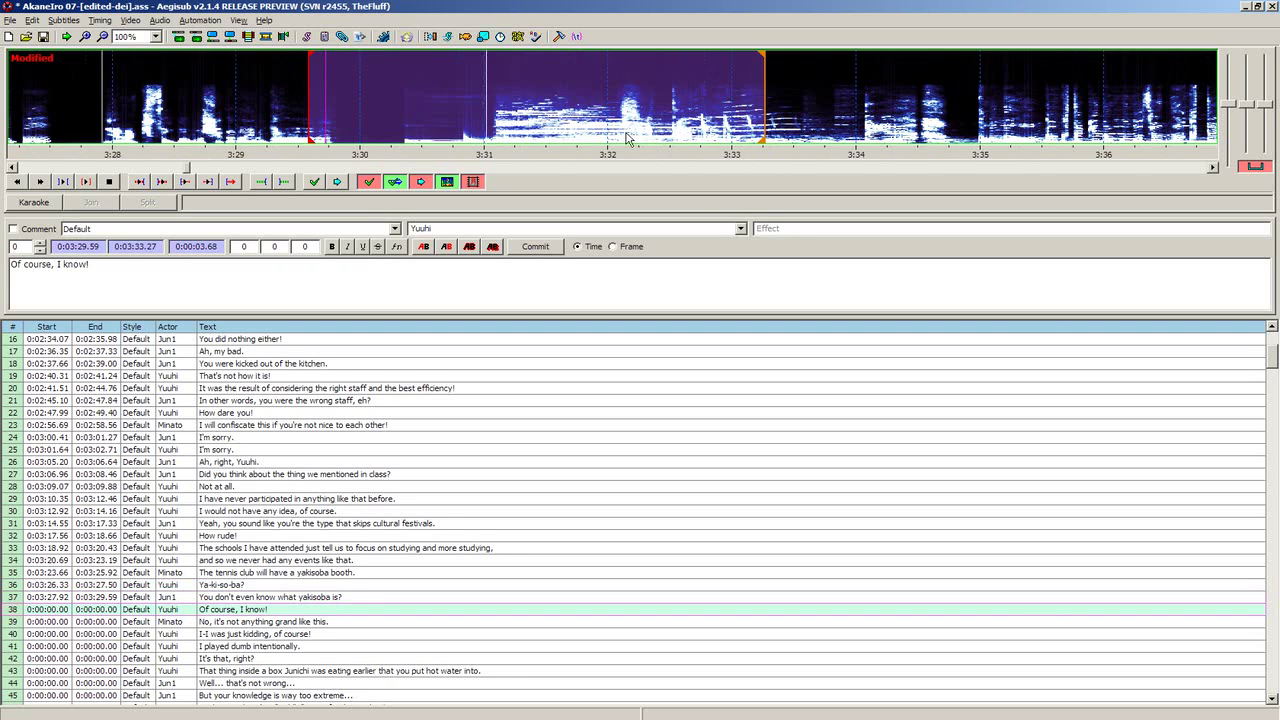
{"action": "left_click", "coordinate": [519, 117]}
{"action": "key", "text": "s"}
{"action": "scroll", "coordinate": [528, 115], "scroll_direction": "down", "scroll_amount": 2}
{"action": "right_click", "coordinate": [447, 128]}
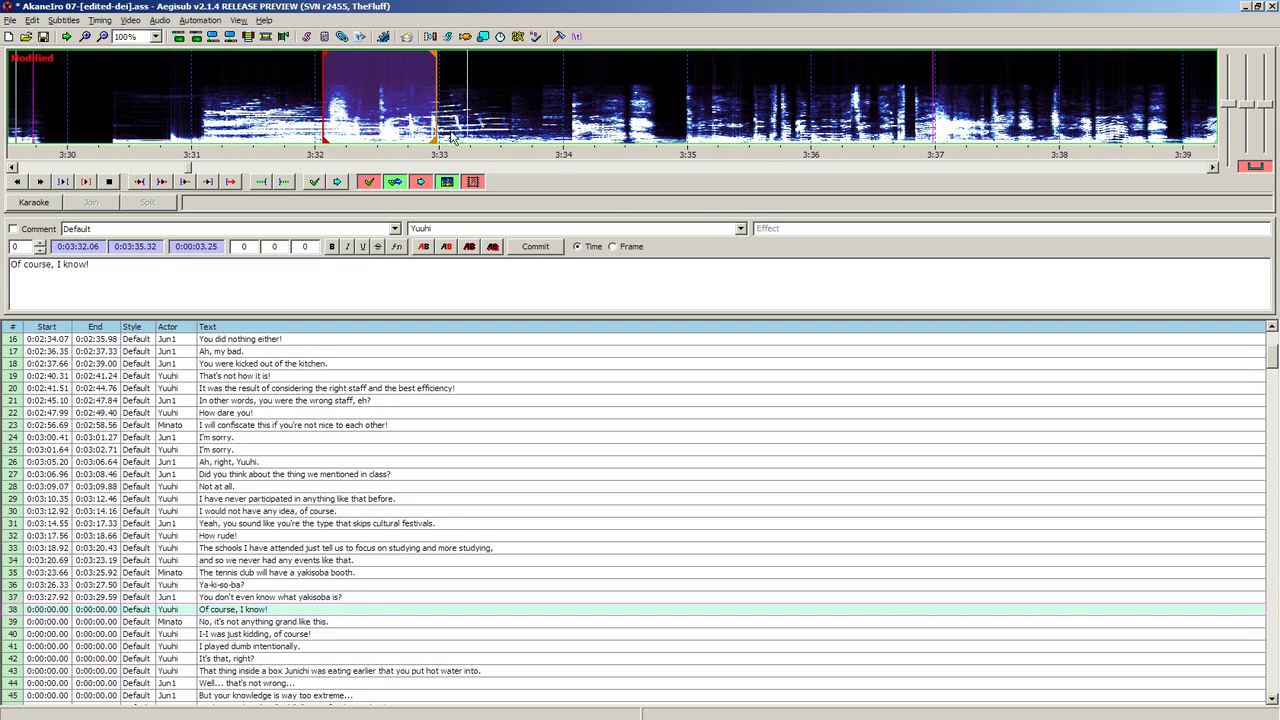
{"action": "key", "text": "Return"}
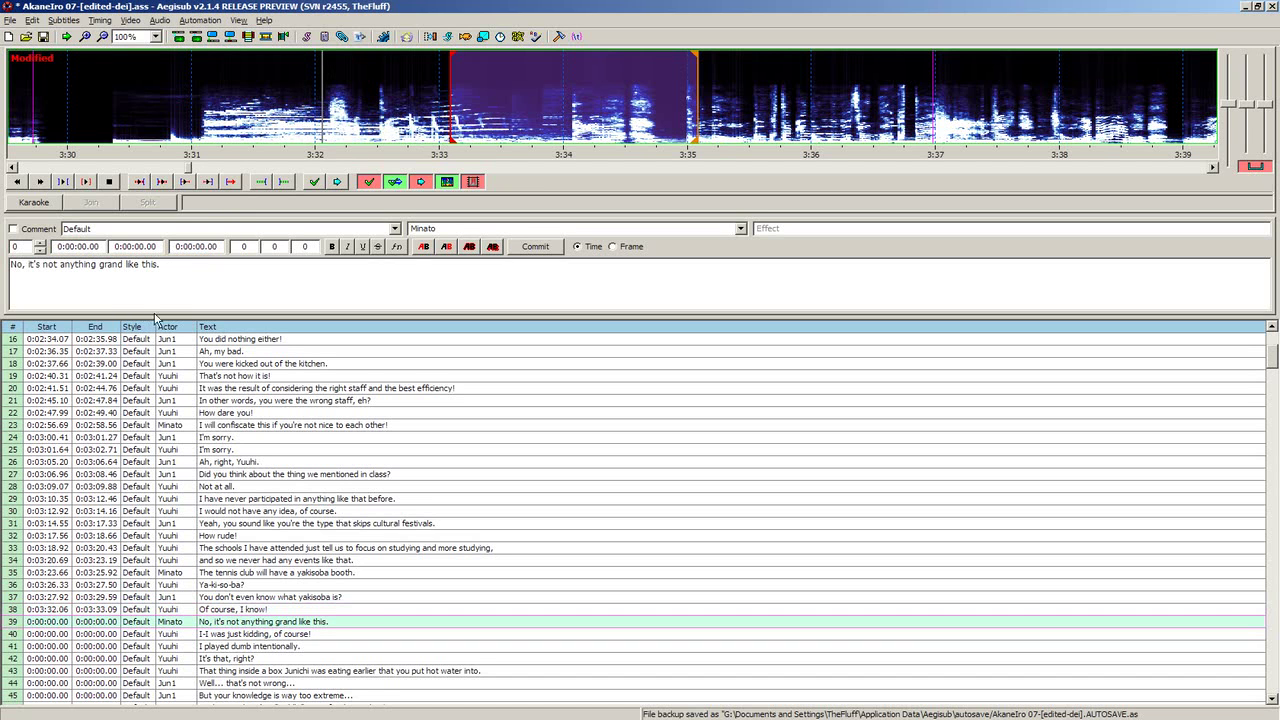
Step: Run the Timing Post-Processor on the Default style with lead-in 120, lead-out 230, continuity threshold 330 and keyframe snapping enabled
{"action": "left_click", "coordinate": [99, 21]}
{"action": "left_click", "coordinate": [99, 22]}
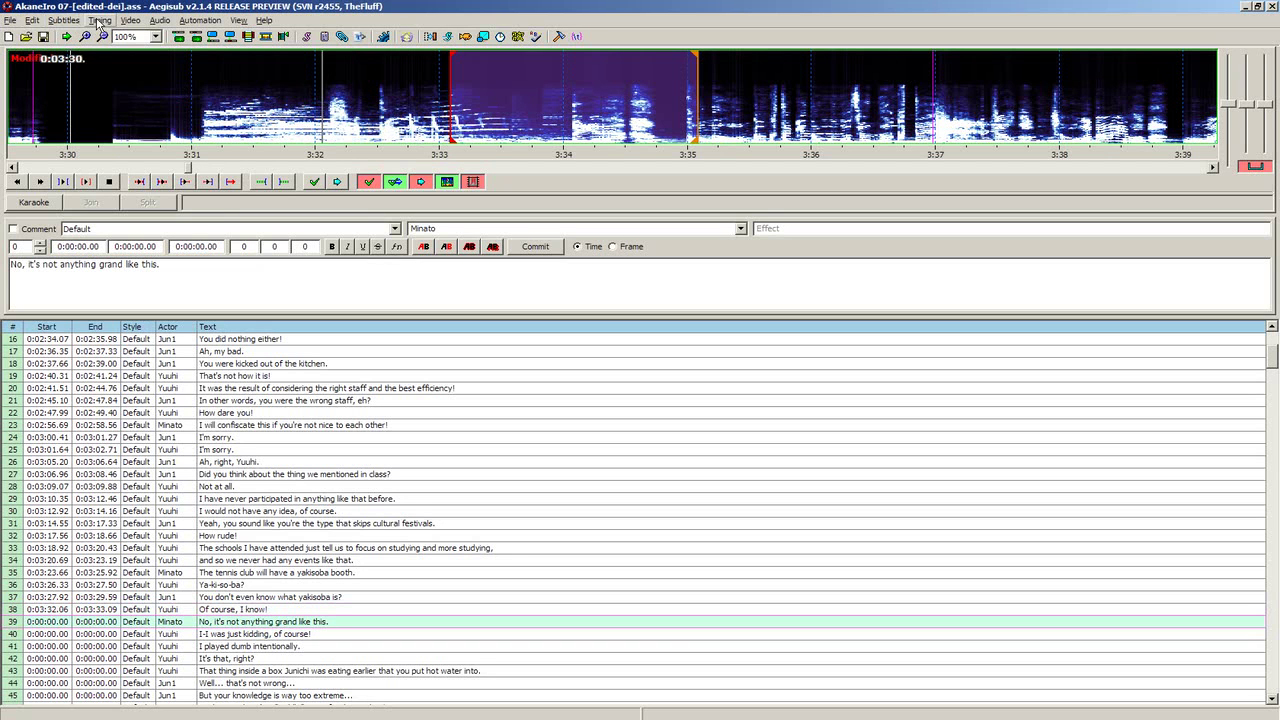
{"action": "left_click", "coordinate": [12, 21]}
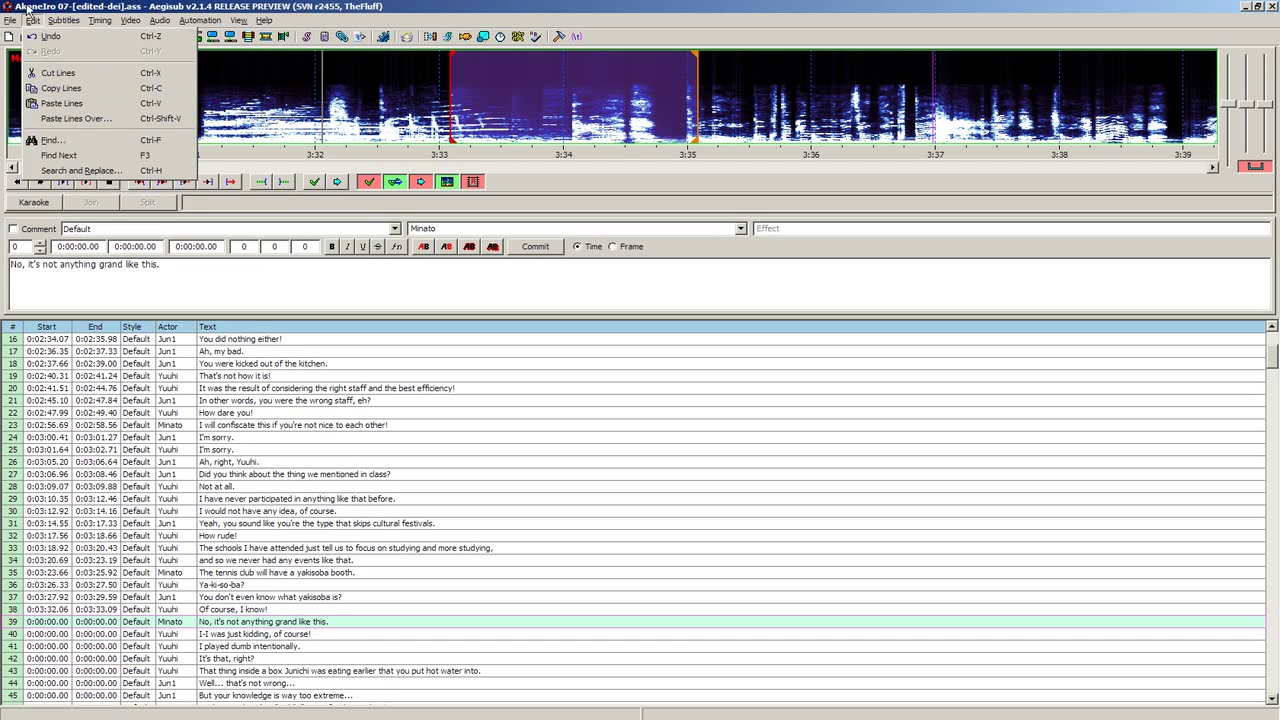
{"action": "mouse_move", "coordinate": [90, 25]}
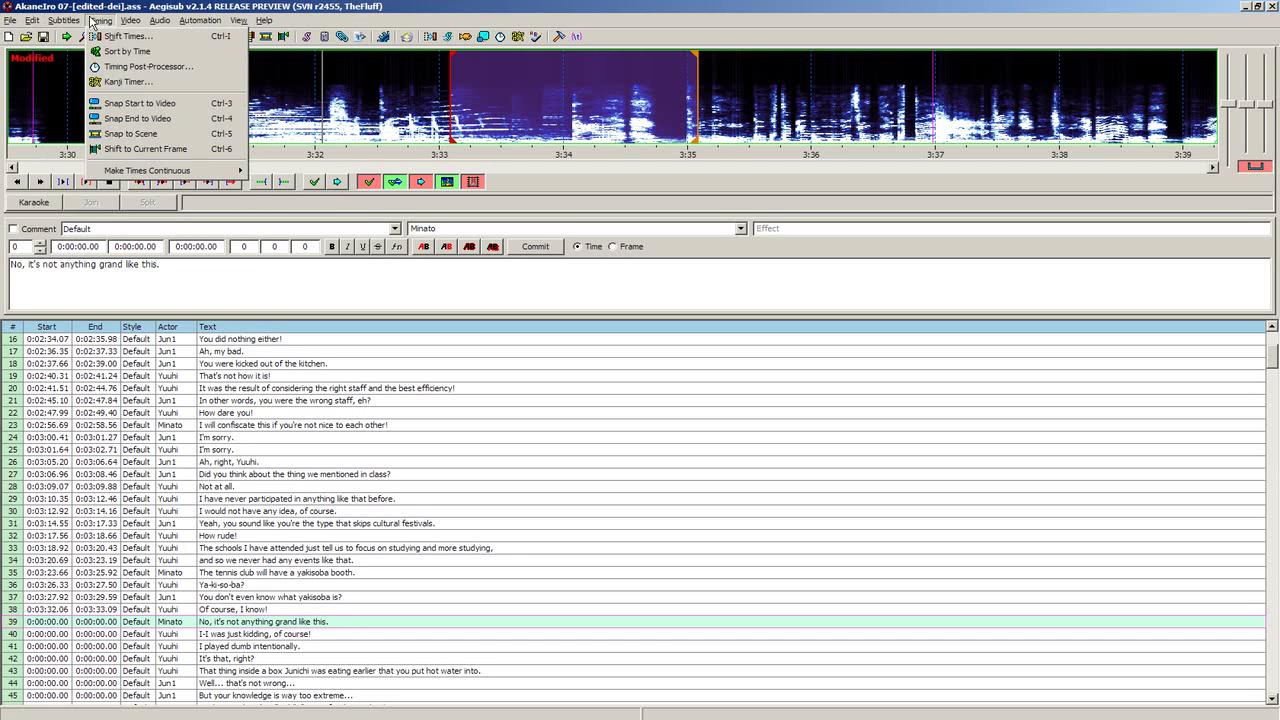
{"action": "left_click", "coordinate": [104, 67]}
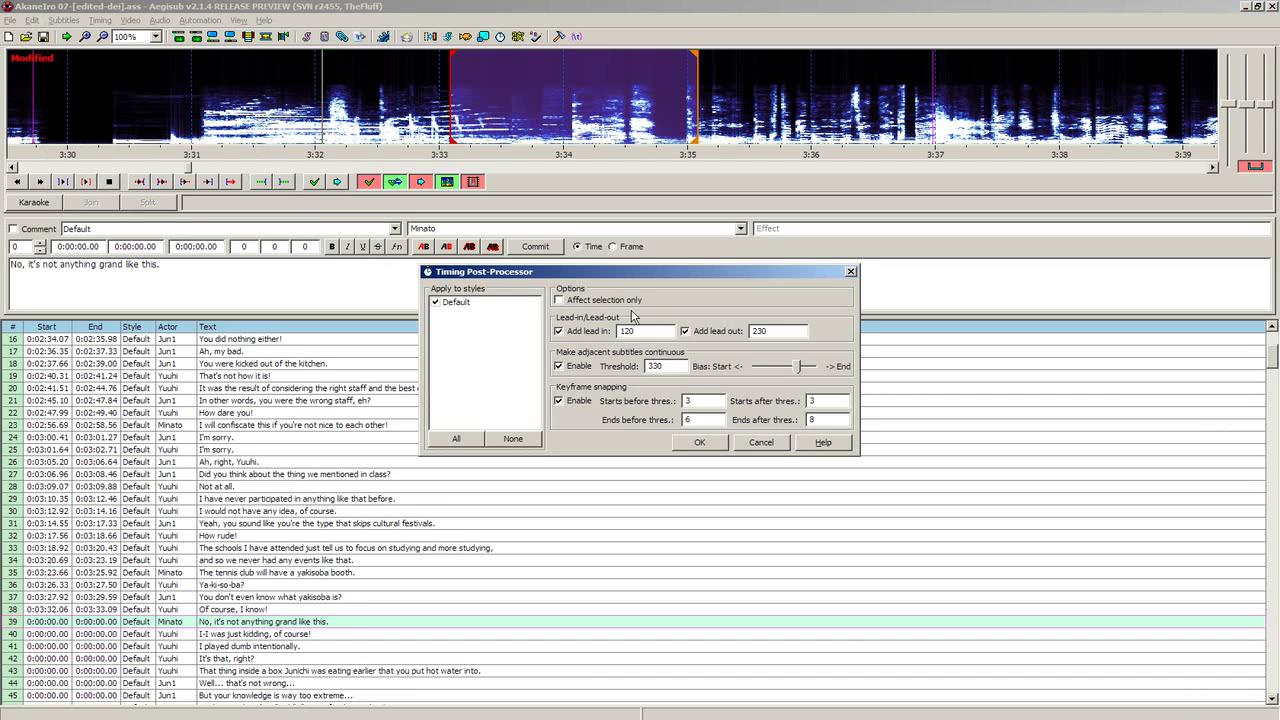
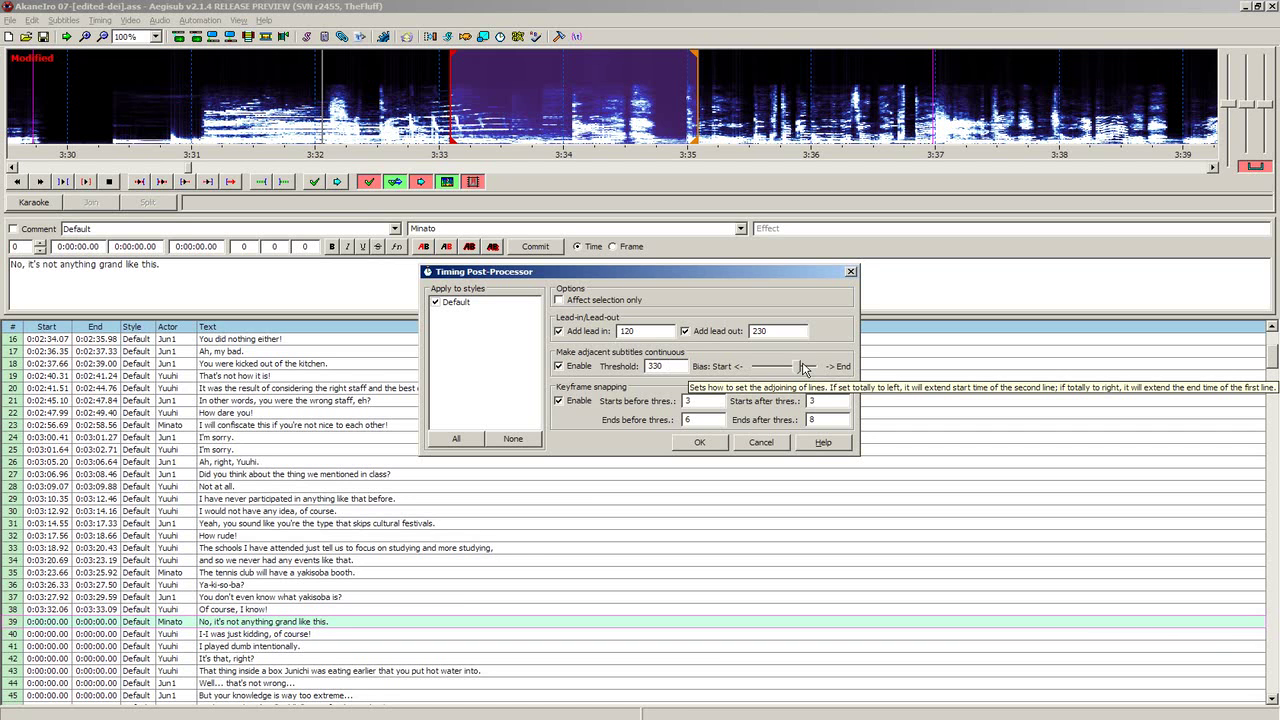
{"action": "left_click", "coordinate": [797, 369]}
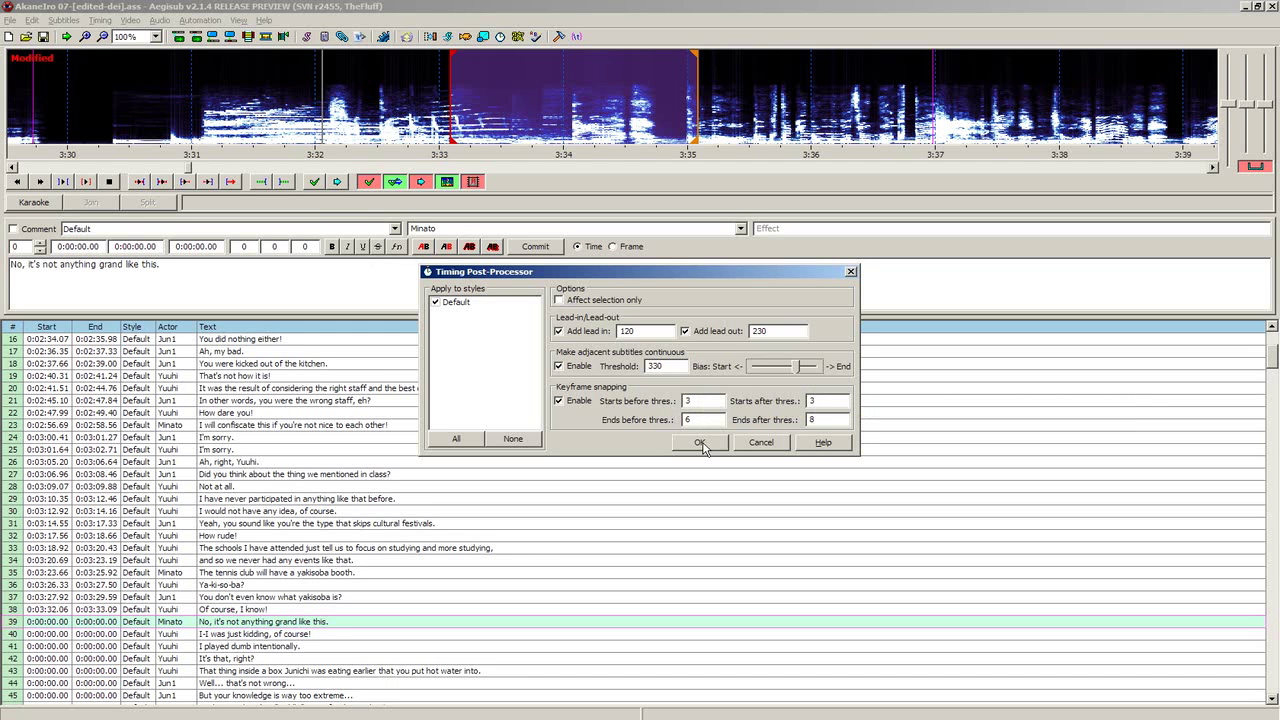
{"action": "left_click", "coordinate": [700, 443]}
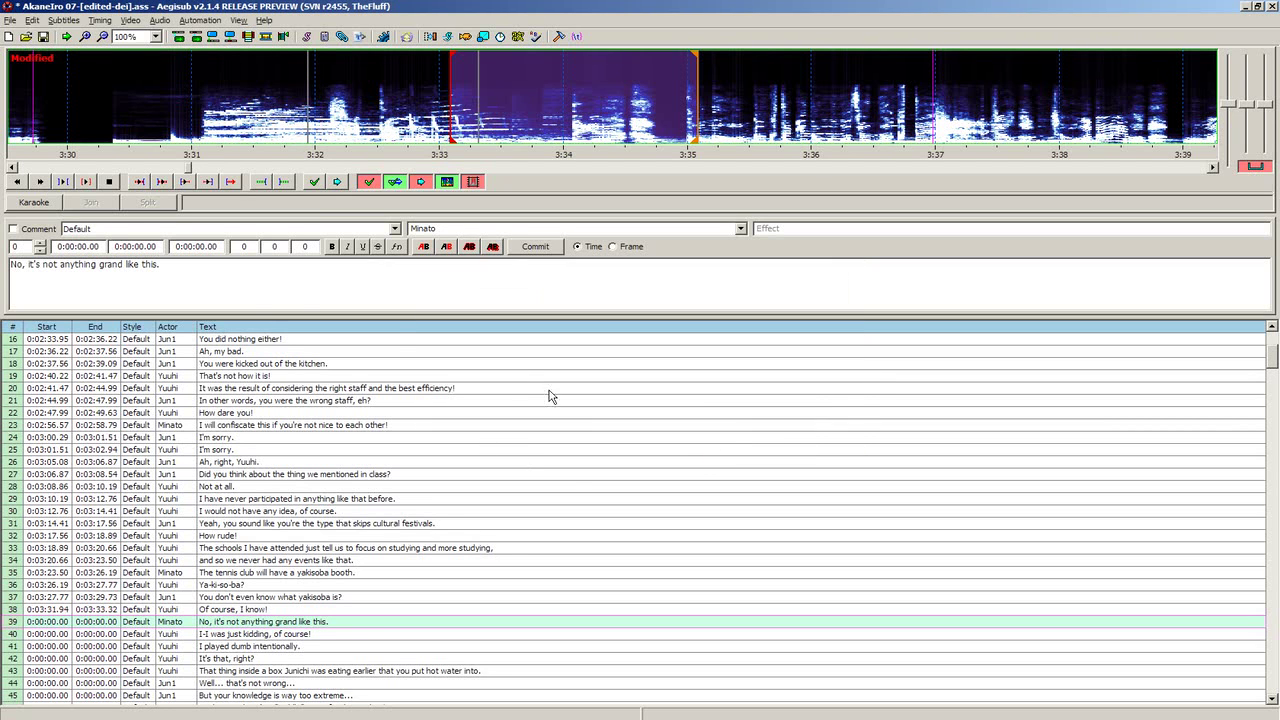
Step: Switch to the full view with video, audio and subtitles, and select line 35, "The tennis club will have a yakisoba booth."
{"action": "left_click", "coordinate": [239, 20]}
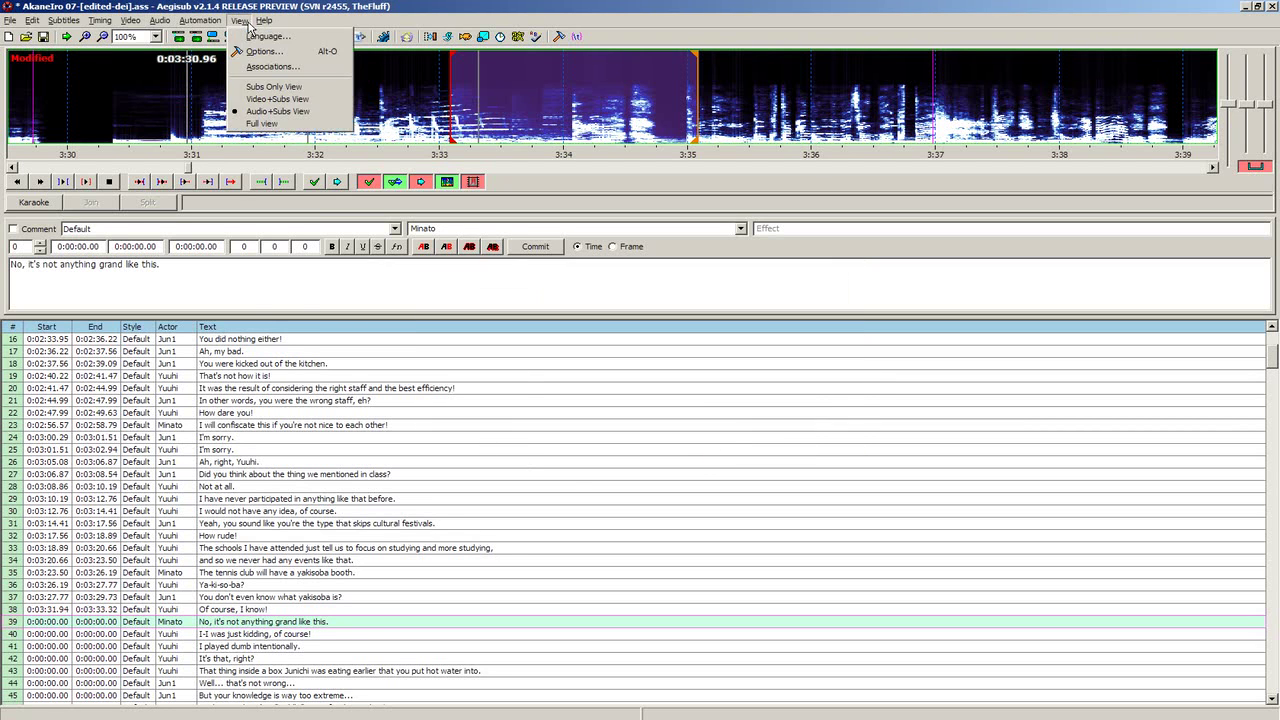
{"action": "left_click", "coordinate": [286, 124]}
{"action": "scroll", "coordinate": [196, 549], "scroll_direction": "down", "scroll_amount": 9}
{"action": "left_click", "coordinate": [248, 612]}
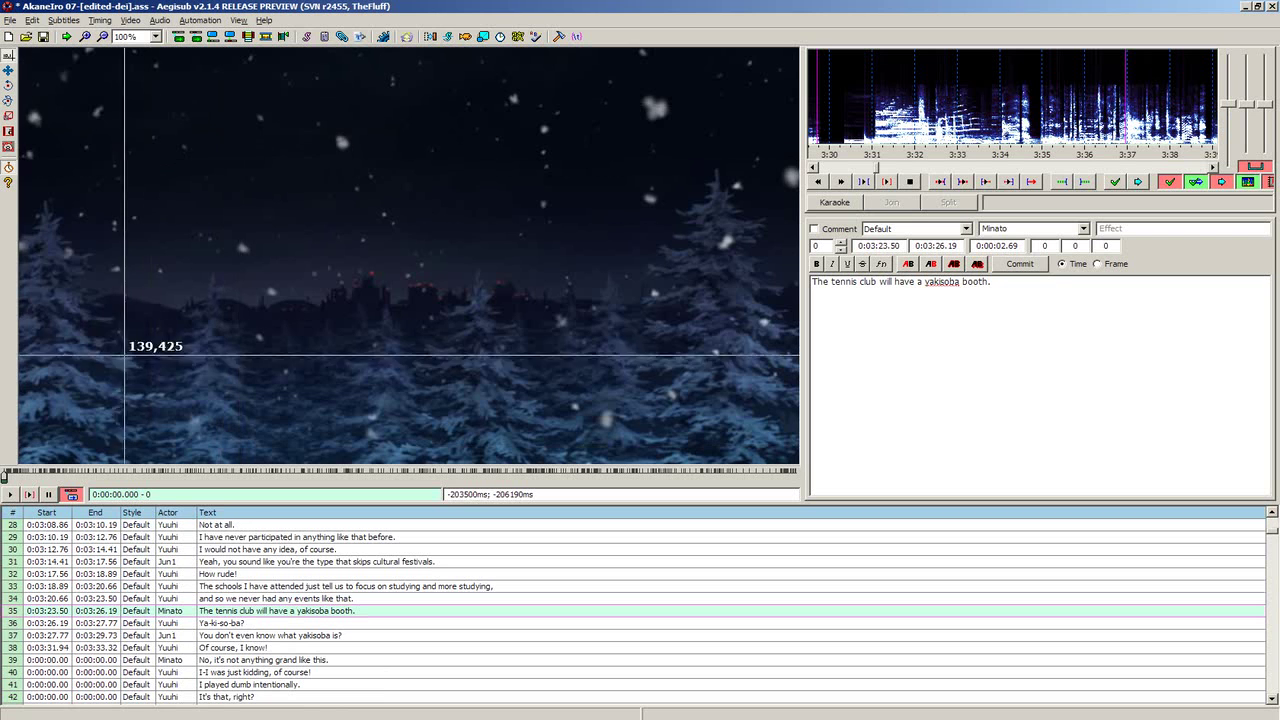
Step: Seek the video to the starts of line 35, "The tennis club will have a yakisoba booth.", and line 36, "Ya-ki-so-ba?"
{"action": "left_click", "coordinate": [226, 624]}
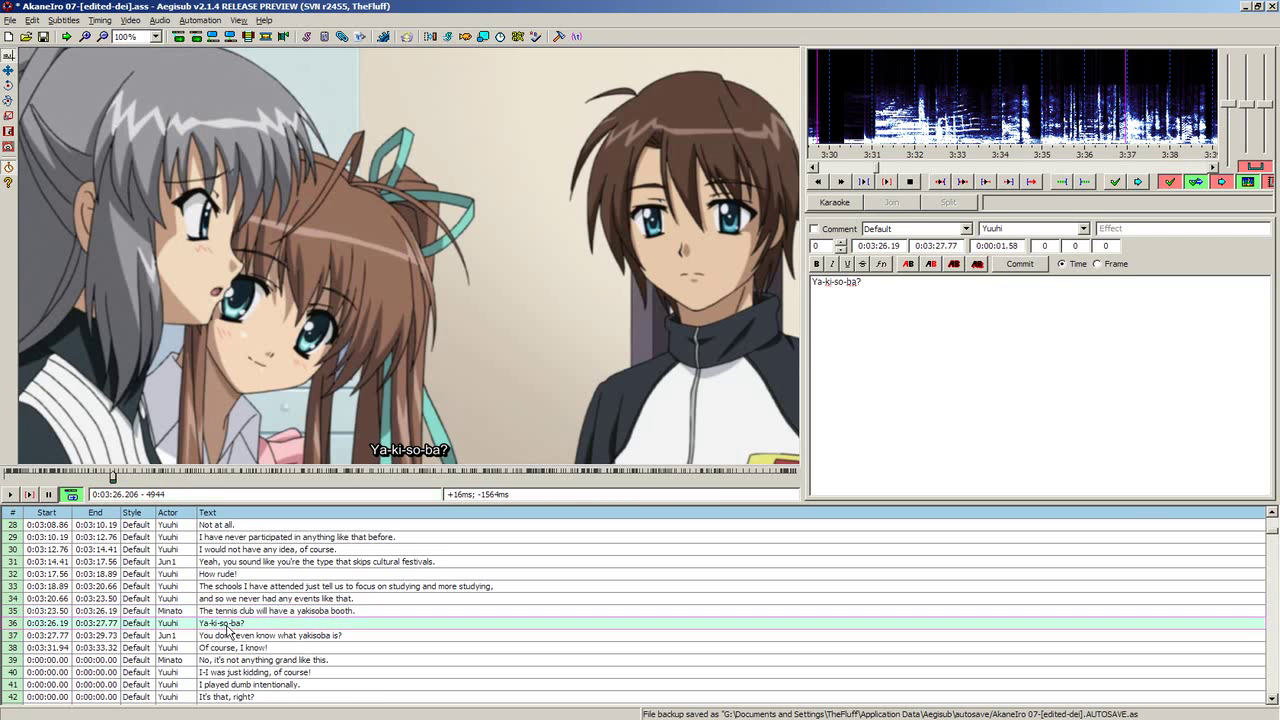
{"action": "left_click", "coordinate": [232, 612]}
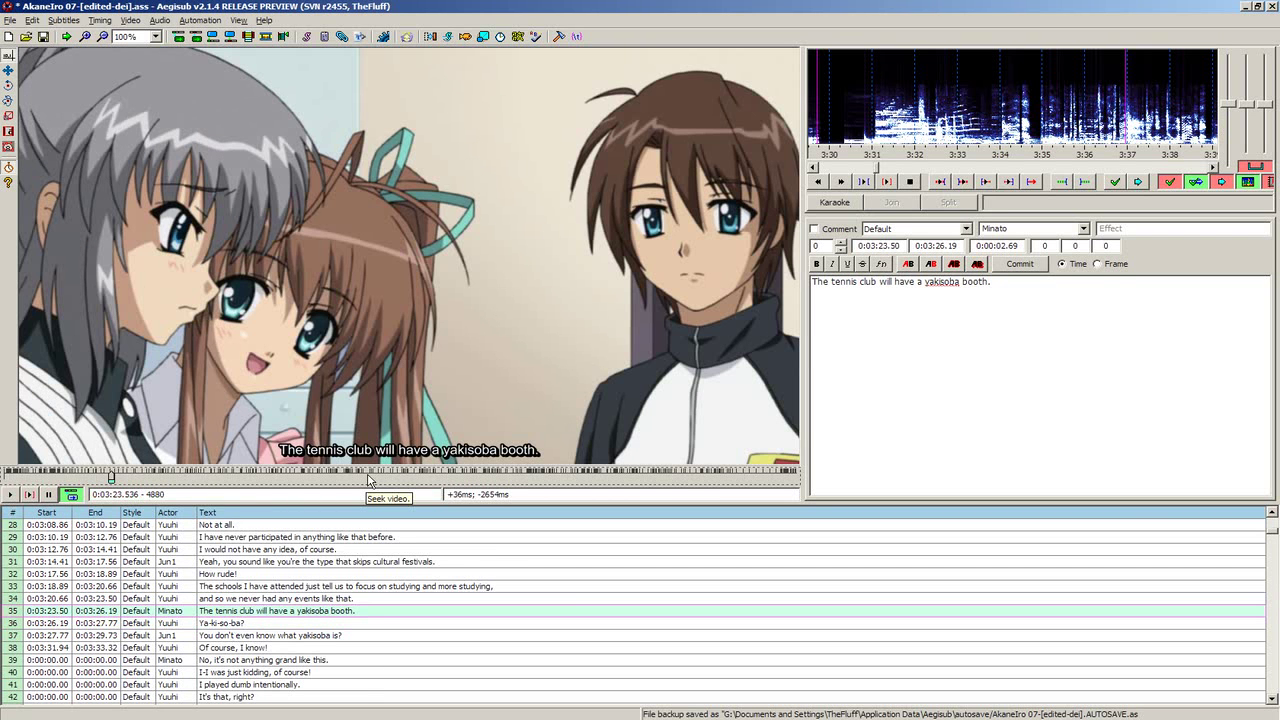
{"action": "key", "text": "Down"}
Step: Advance the video frame by frame from line 36 to about 0:03:30.17, checking the subtitles against the scene changes
{"action": "key", "text": "Right"}
{"action": "key", "text": "Right"}
{"action": "key", "text": "Right"}
{"action": "key", "text": "Right"}
{"action": "key", "text": "Right"}
{"action": "key", "text": "Right"}
{"action": "key", "text": "Right"}
{"action": "key", "text": "Right"}
{"action": "key", "text": "Right"}
{"action": "key", "text": "Right"}
{"action": "key", "text": "Right"}
{"action": "key", "text": "Right"}
{"action": "key", "text": "Right"}
{"action": "key", "text": "Right"}
{"action": "key", "text": "Right"}
{"action": "key", "text": "Right"}
{"action": "key", "text": "Right"}
{"action": "key", "text": "Right"}
{"action": "key", "text": "Right"}
{"action": "key", "text": "Right"}
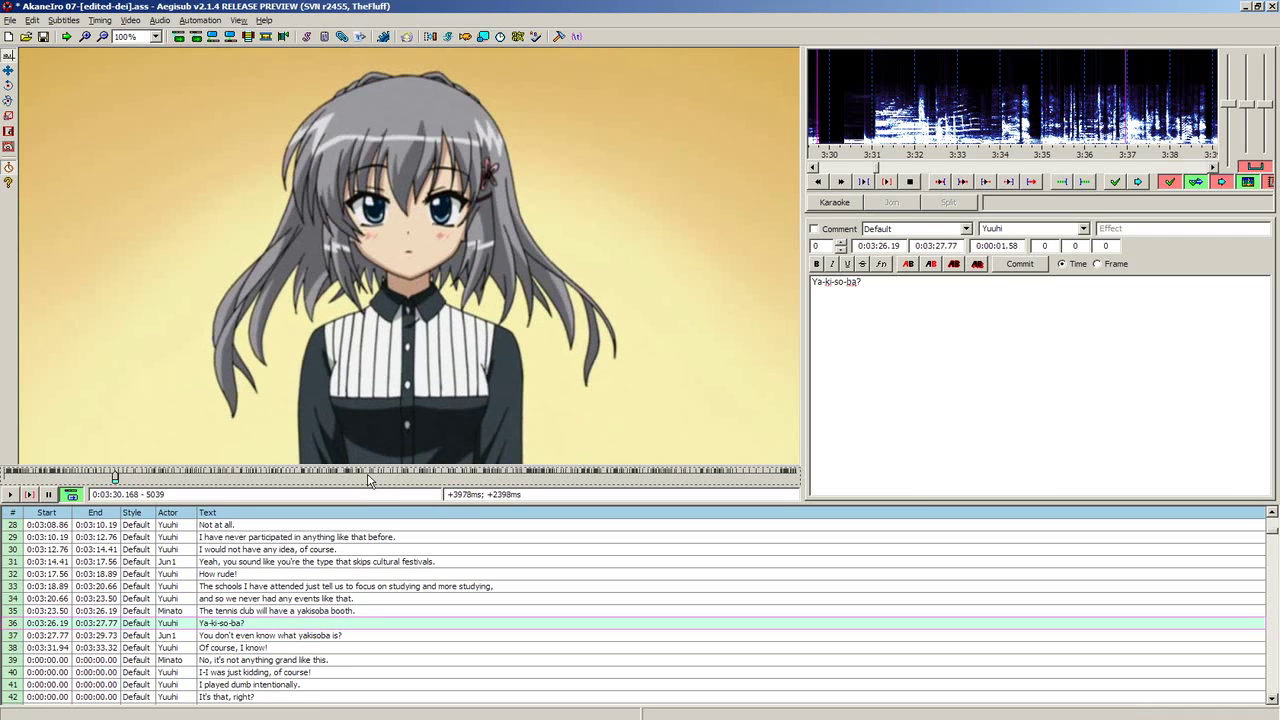
Step: Select lines 31 to 34 and bring line 34, "and so we never had any events like that.", into the audio view
{"action": "left_click_drag", "start_coordinate": [297, 600], "coordinate": [362, 562]}
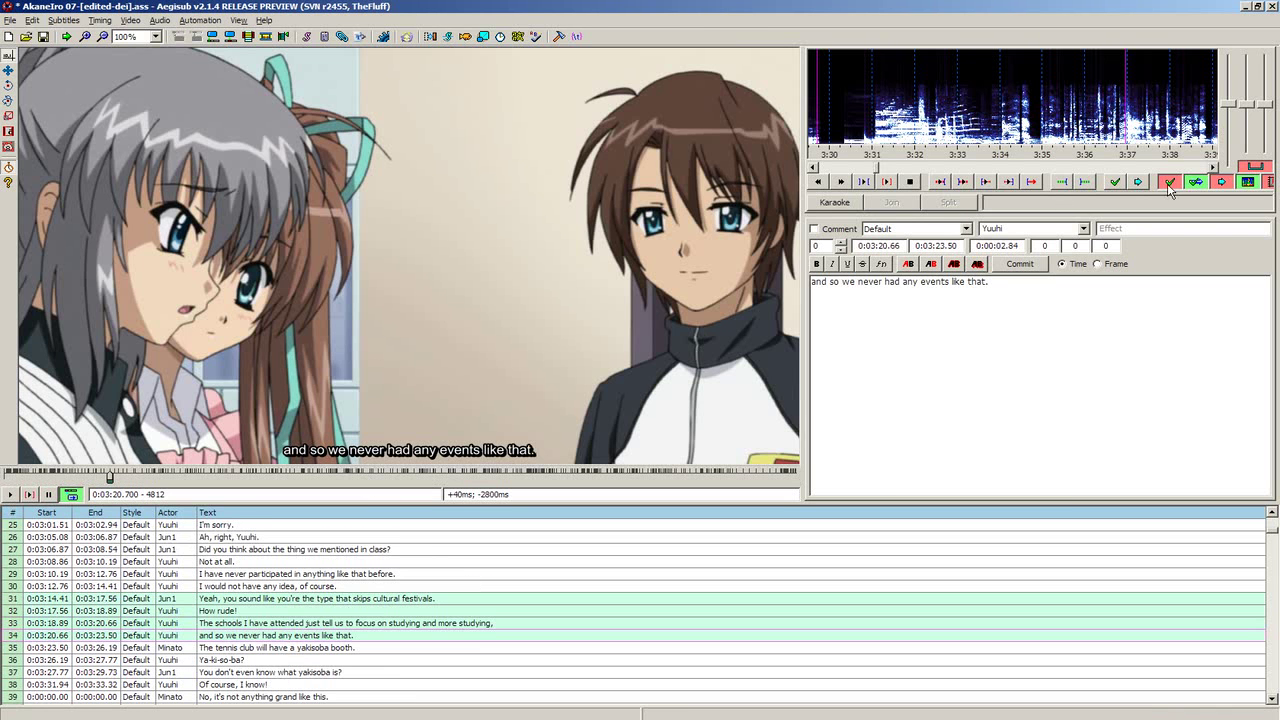
{"action": "left_click", "coordinate": [1137, 183]}
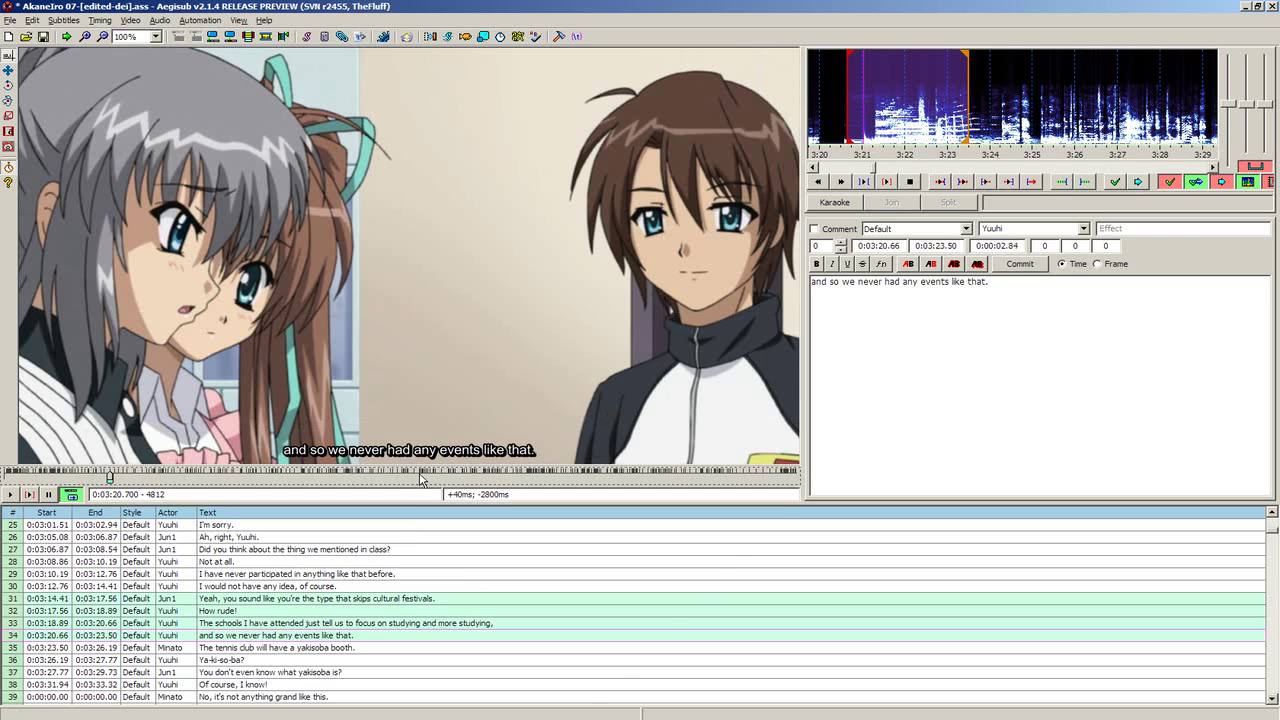
Step: Seek the video back to the "That's not how it is!" subtitle at about 0:02:40.24
{"action": "key", "text": "shift+Left"}
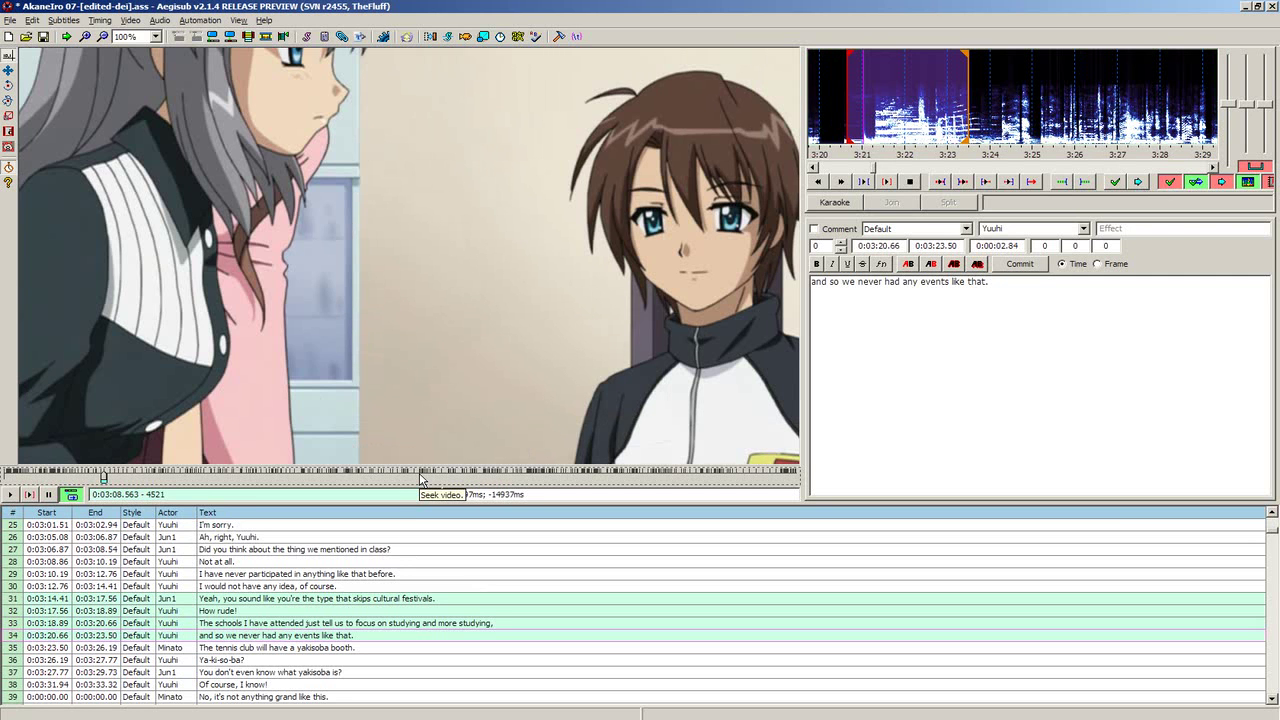
{"action": "scroll", "coordinate": [420, 478], "scroll_direction": "up", "scroll_amount": 4}
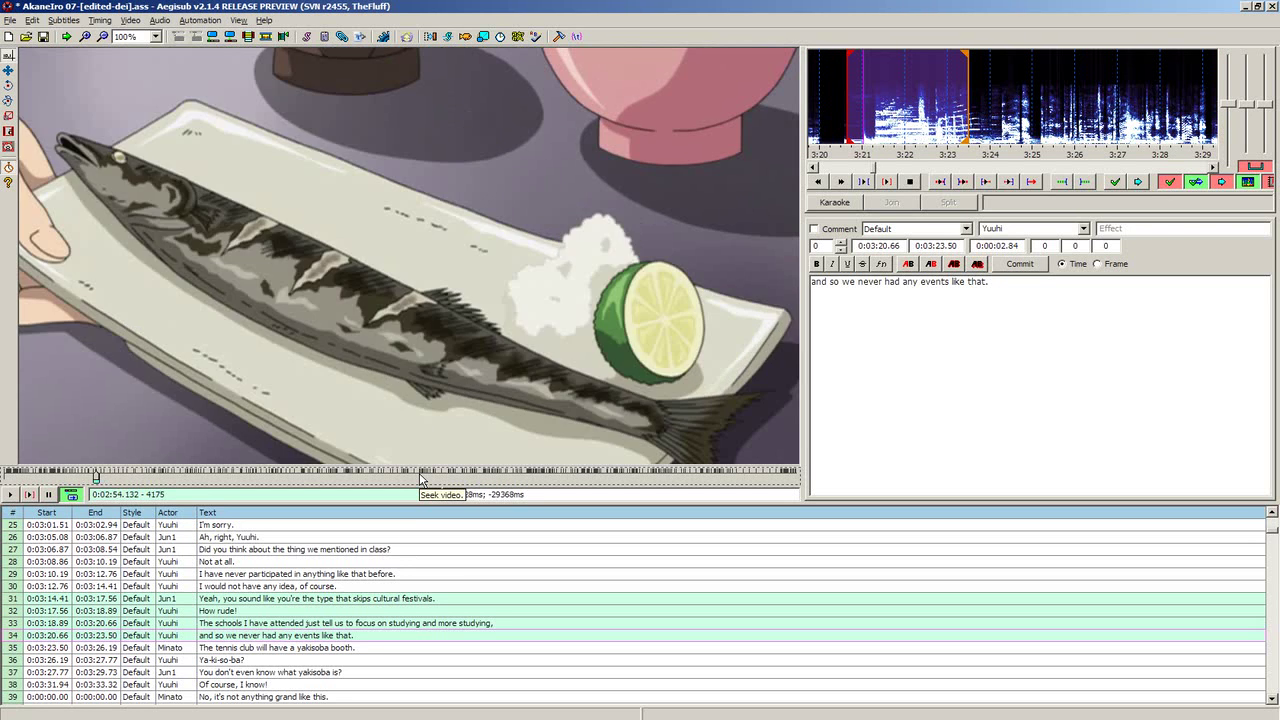
{"action": "scroll", "coordinate": [420, 478], "scroll_direction": "up", "scroll_amount": 4}
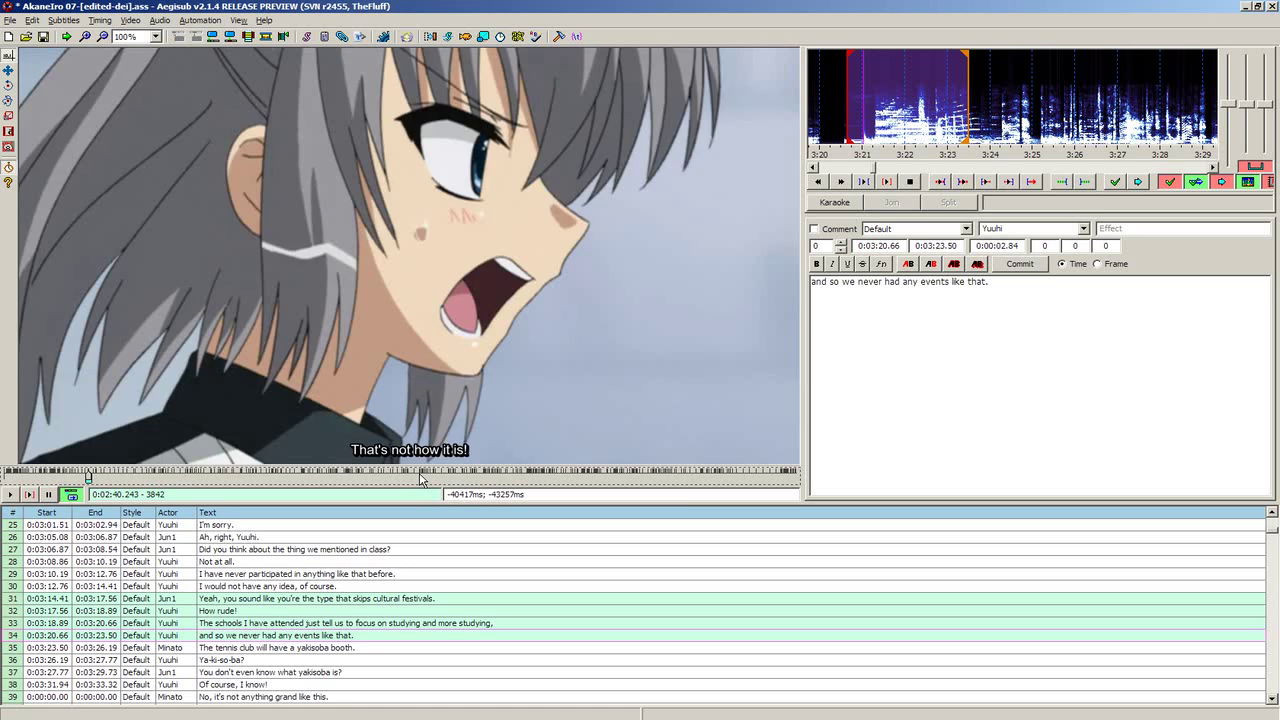
Step: Examine the video frame by frame from about 0:02:39.91 to 0:02:51.05 for subtitle changes at the scene cuts
{"action": "key", "text": "shift+Left"}
{"action": "key", "text": "Right"}
{"action": "key", "text": "Right"}
{"action": "key", "text": "Right"}
{"action": "key", "text": "Right"}
{"action": "key", "text": "Right"}
{"action": "key", "text": "Right"}
{"action": "key", "text": "Right"}
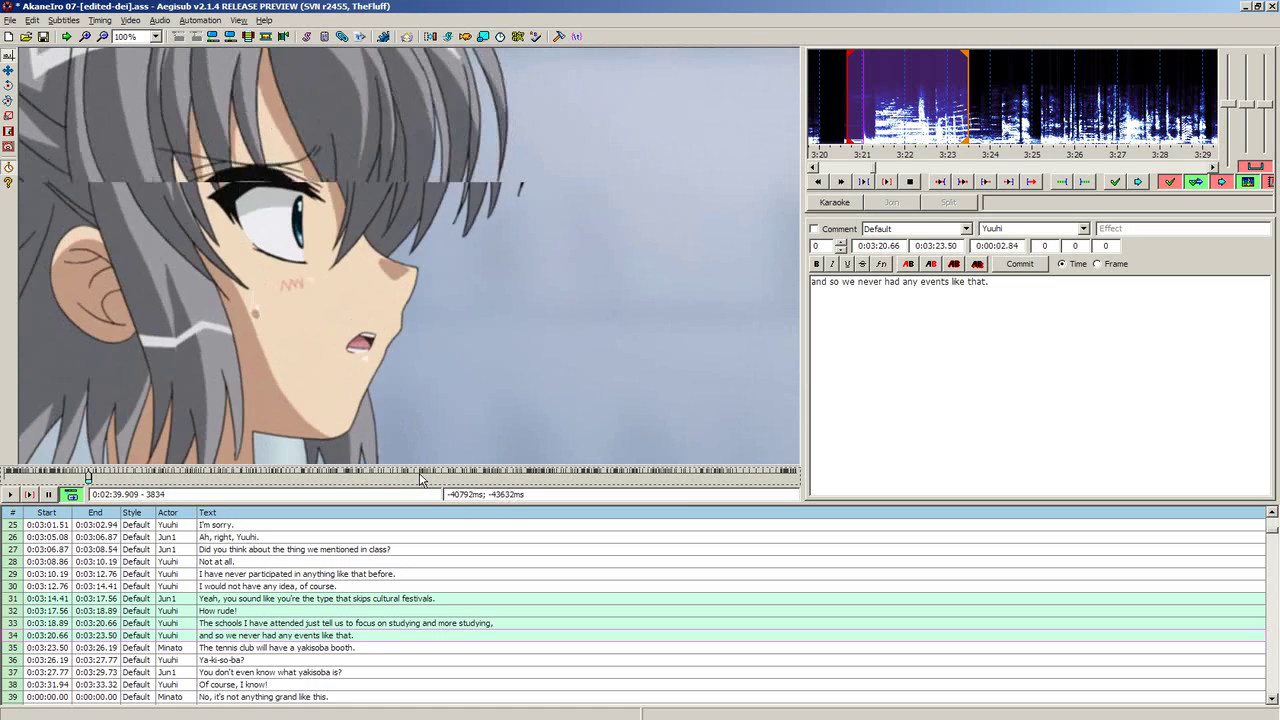
{"action": "key", "text": "Right"}
{"action": "key", "text": "Right"}
{"action": "key", "text": "Right"}
{"action": "key", "text": "Right"}
{"action": "key", "text": "Right"}
{"action": "key", "text": "Right"}
{"action": "key", "text": "Right"}
{"action": "key", "text": "Right"}
{"action": "key", "text": "Right"}
{"action": "key", "text": "Right"}
{"action": "key", "text": "Right"}
{"action": "key", "text": "Right"}
{"action": "key", "text": "Right"}
{"action": "key", "text": "Right"}
{"action": "key", "text": "Right"}
{"action": "key", "text": "Right"}
{"action": "key", "text": "Right"}
{"action": "key", "text": "Right"}
{"action": "key", "text": "Right"}
{"action": "key", "text": "Right"}
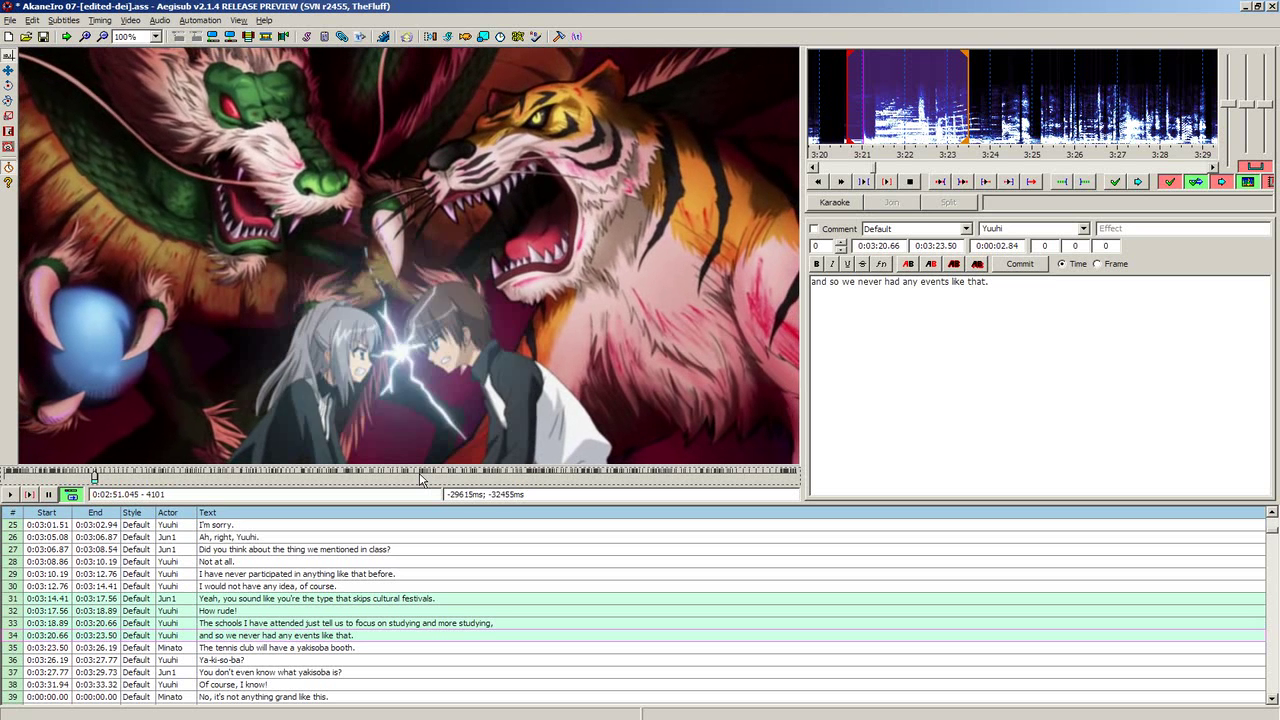
Step: Jump back and forth between video keyframes around "That's not how it is!" and "How dare you!" to compare the cuts
{"action": "key", "text": "shift+Left"}
{"action": "key", "text": "shift+Left"}
{"action": "key", "text": "shift+Left"}
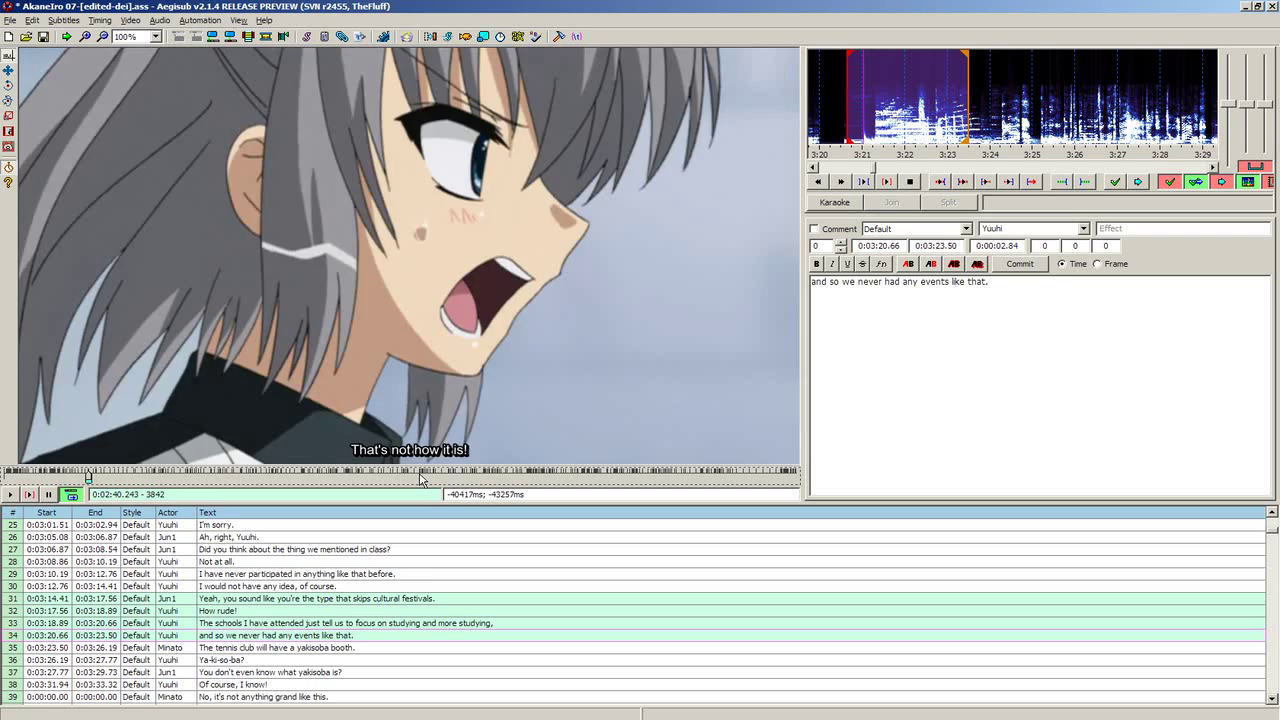
{"action": "key", "text": "shift+Right"}
{"action": "key", "text": "shift+Left"}
{"action": "key", "text": "shift+Right"}
{"action": "key", "text": "shift+Left"}
{"action": "key", "text": "shift+Right"}
Step: Step the video back frame by frame to about 0:02:48.84 to examine the "How dare you!" subtitle
{"action": "key", "text": "Left"}
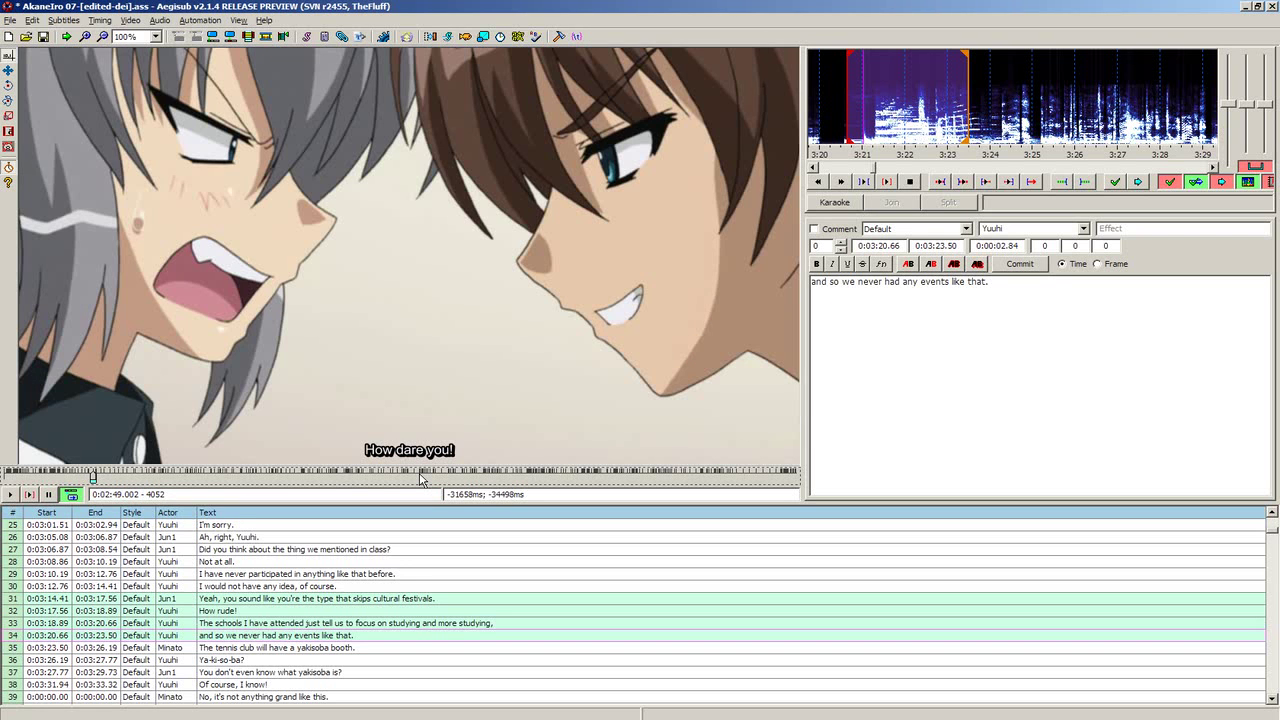
{"action": "key", "text": "Left"}
{"action": "key", "text": "Left"}
{"action": "key", "text": "Left"}
{"action": "key", "text": "Left"}
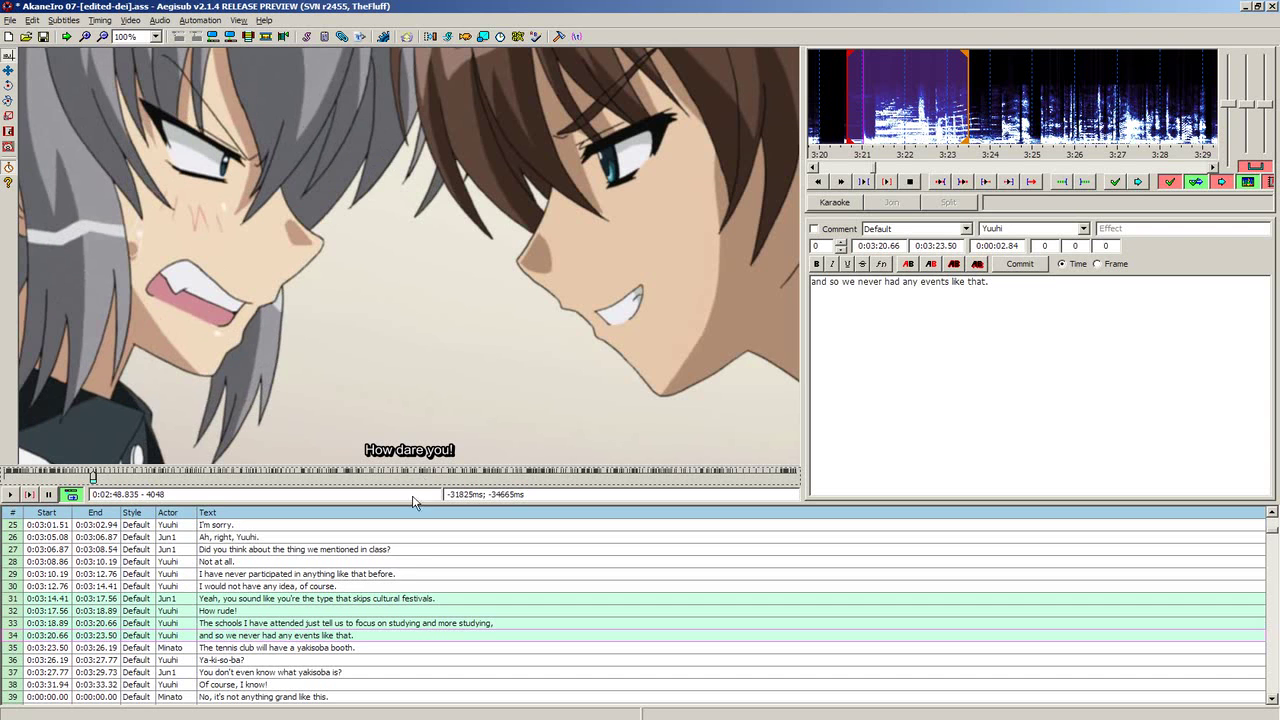
Step: Select line 29, "I have never participated in anything like that before.", and return to the beginning of the subtitle list
{"action": "left_click", "coordinate": [364, 574]}
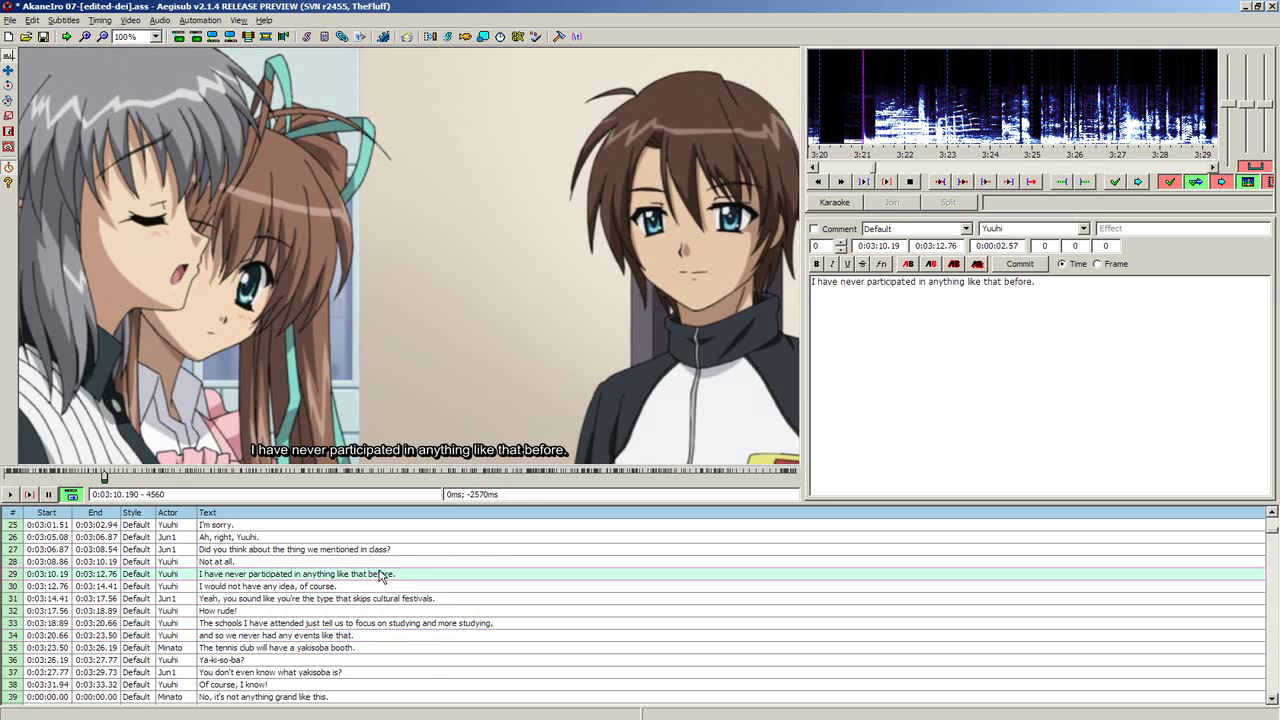
{"action": "scroll", "coordinate": [380, 576], "scroll_direction": "up", "scroll_amount": 6}
{"action": "scroll", "coordinate": [380, 576], "scroll_direction": "up", "scroll_amount": 2}
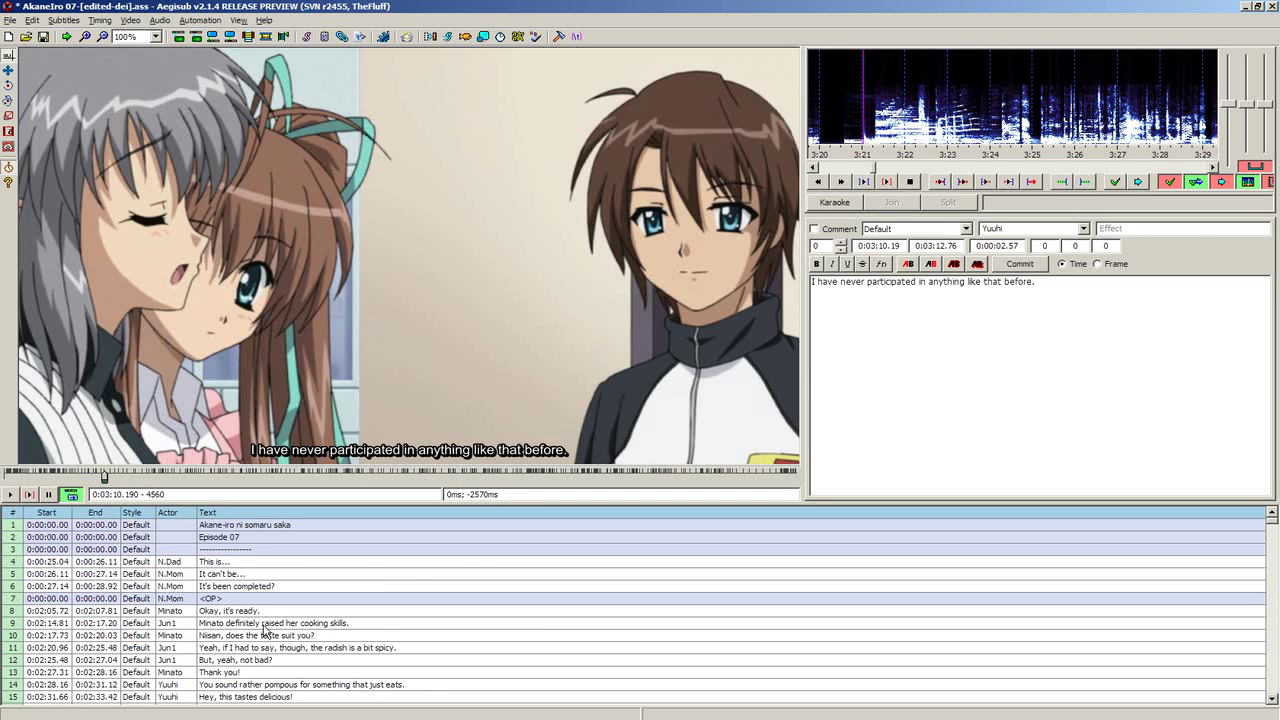